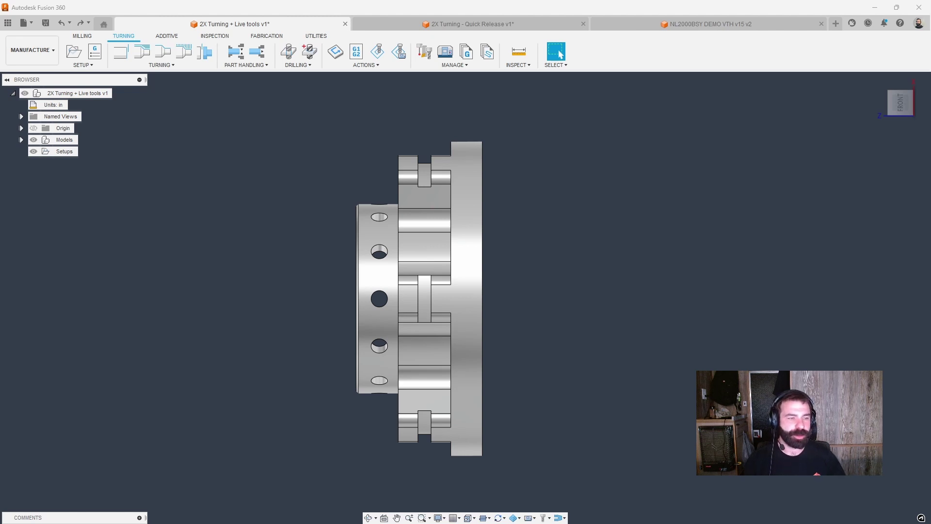
- Create a turning setup with the Z axis flipped and fixed size cylinder stock of 3.125 in diameter
{"action": "left_click", "coordinate": [74, 51]}
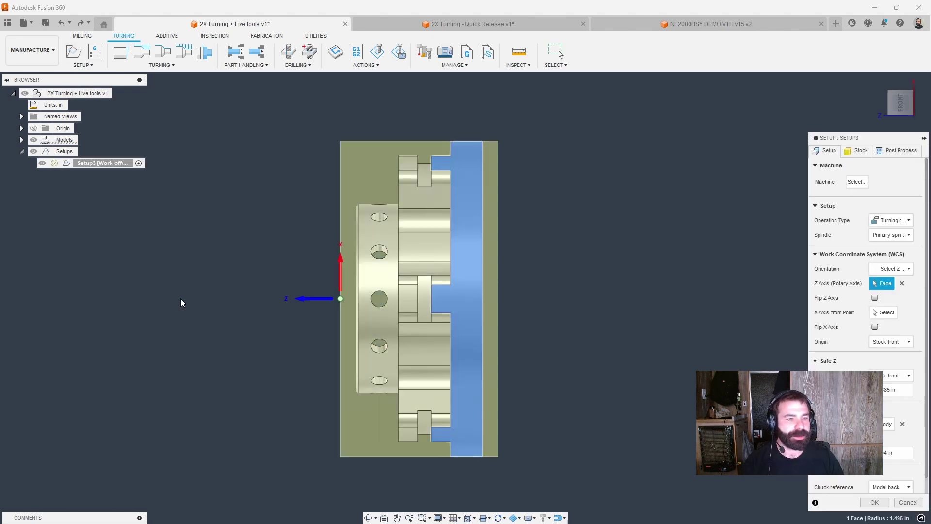
{"action": "left_click", "coordinate": [875, 298]}
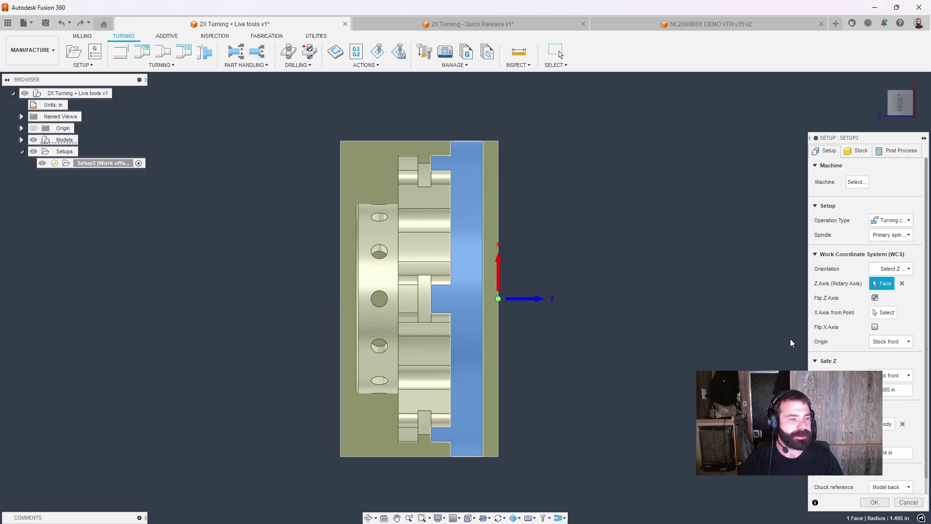
{"action": "left_click", "coordinate": [858, 151]}
{"action": "left_click", "coordinate": [890, 180]}
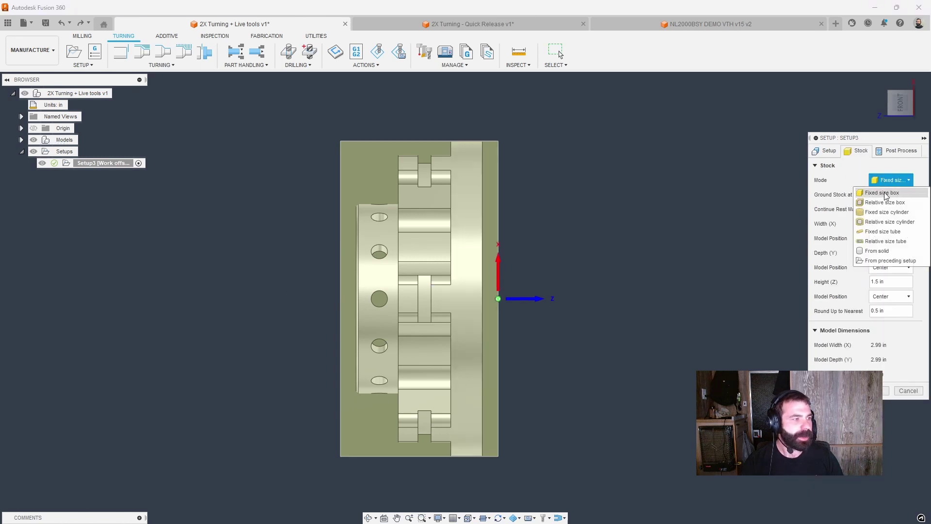
{"action": "left_click", "coordinate": [885, 212]}
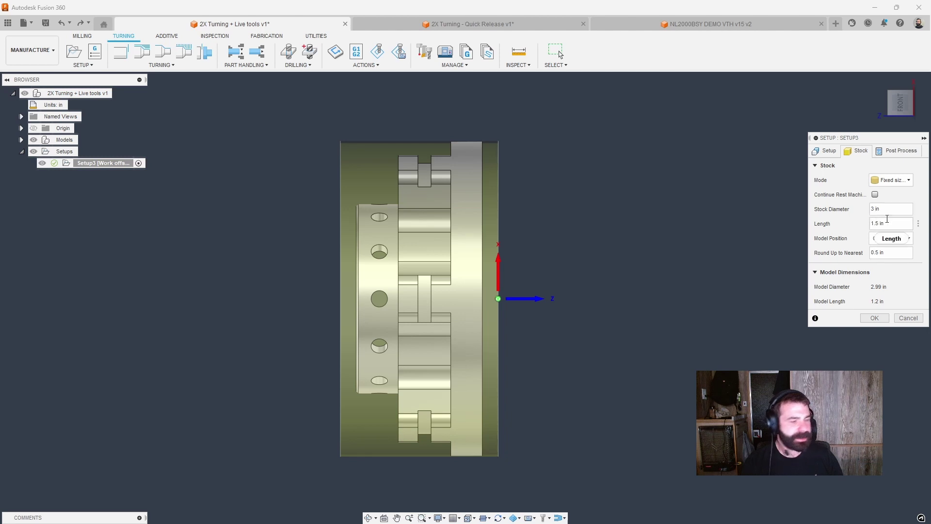
{"action": "type", "text": ".125"}
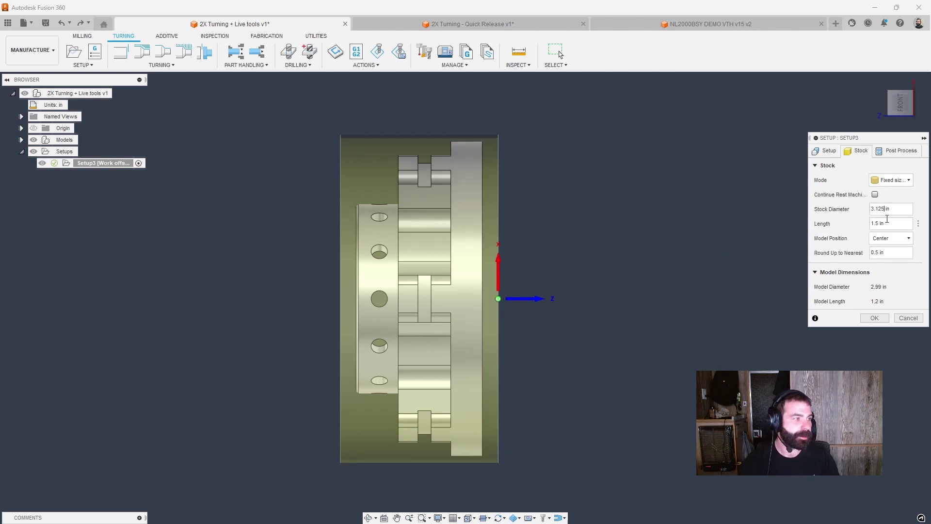
{"action": "left_click", "coordinate": [874, 318]}
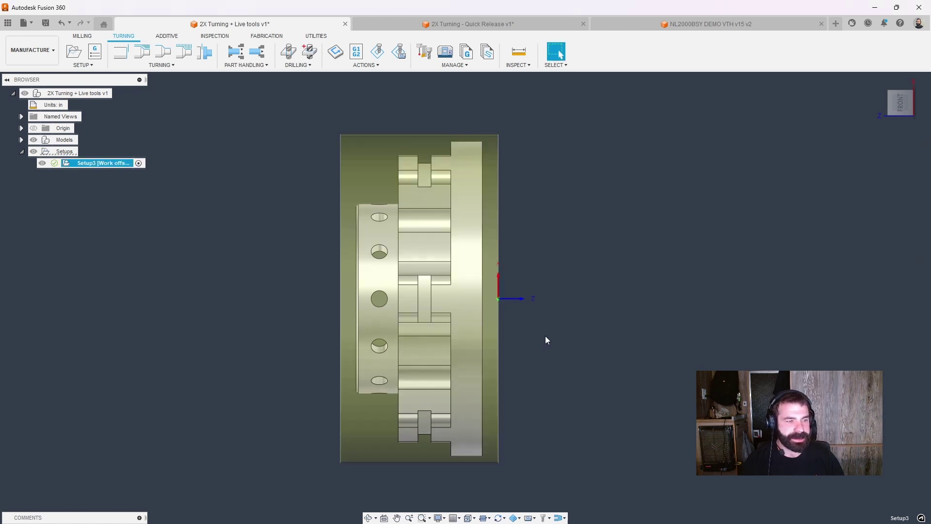
- Create a turning face operation using tool 4 - CNMT32.52 - DCLN-R (CNMT Right Hand), with multiple passes enabled
{"action": "left_click", "coordinate": [119, 57]}
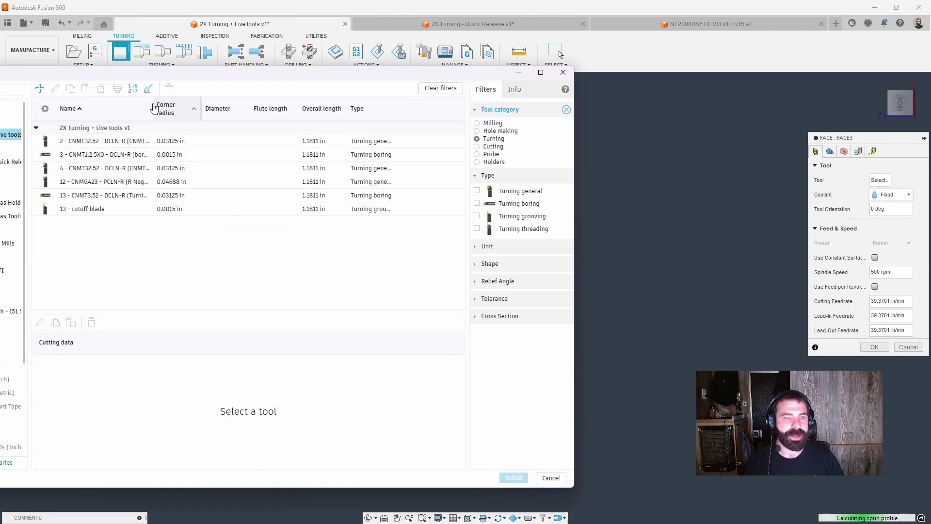
{"action": "left_click_drag", "start_coordinate": [152, 102], "coordinate": [196, 133]}
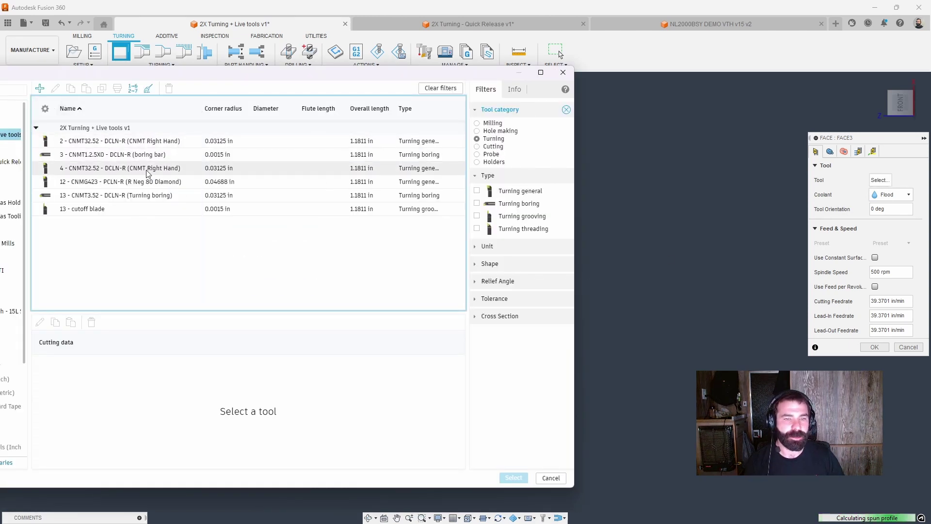
{"action": "left_click", "coordinate": [167, 168]}
{"action": "left_click", "coordinate": [512, 478]}
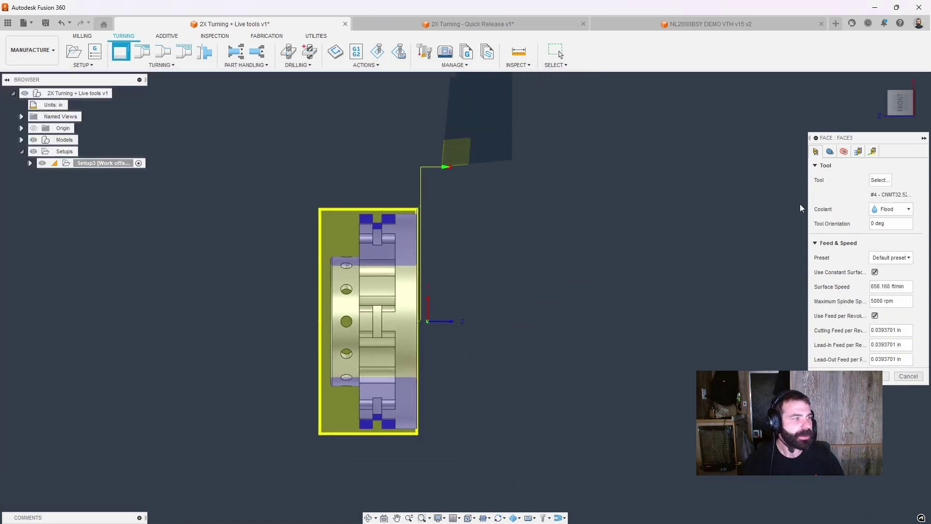
{"action": "left_click", "coordinate": [858, 151]}
{"action": "left_click", "coordinate": [872, 223]}
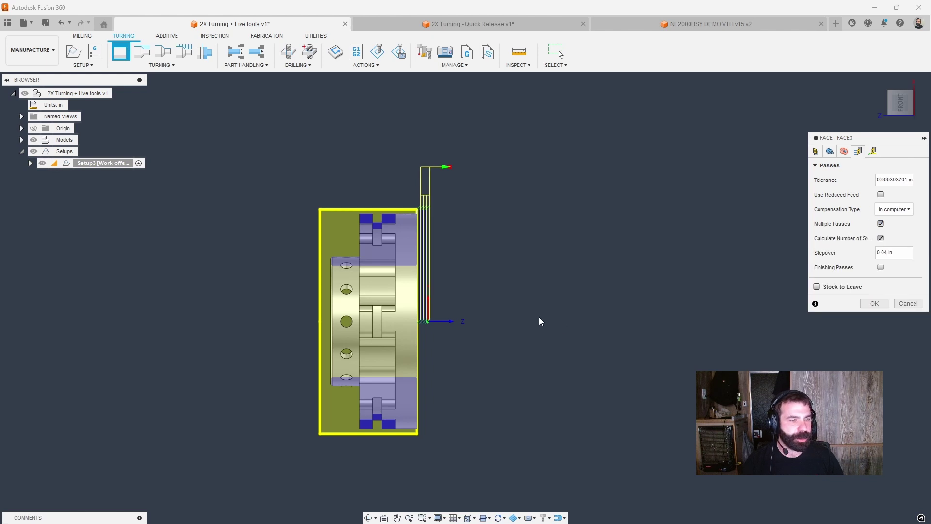
{"action": "left_click", "coordinate": [875, 303]}
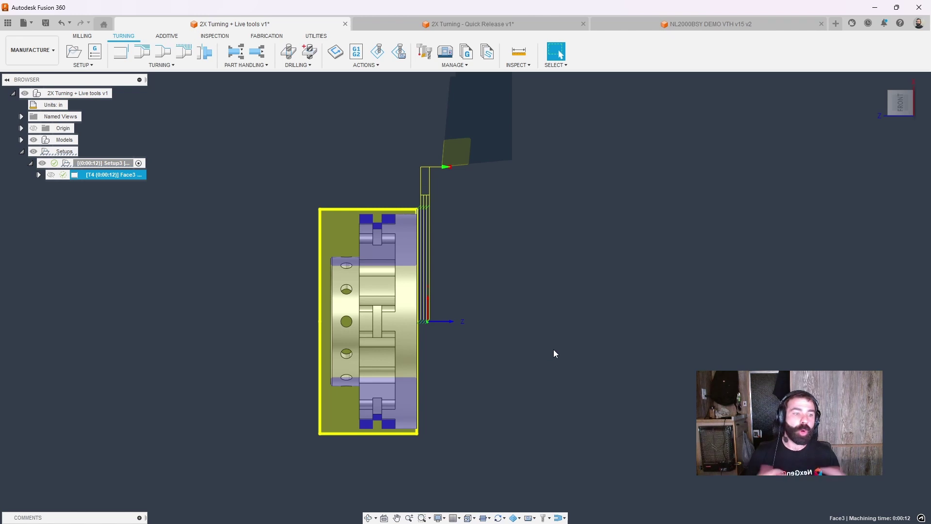
- Duplicate the turning setup with its facing operation and turn off Flip Z Axis in the copy
{"action": "middle_click_drag", "start_coordinate": [515, 340], "coordinate": [493, 343], "text": "shift"}
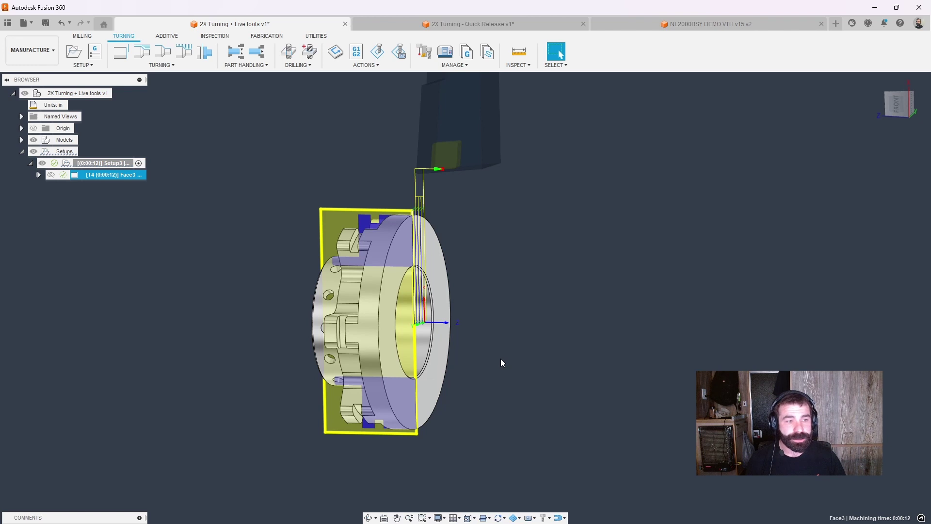
{"action": "middle_click_drag", "start_coordinate": [501, 358], "coordinate": [515, 353], "text": "shift"}
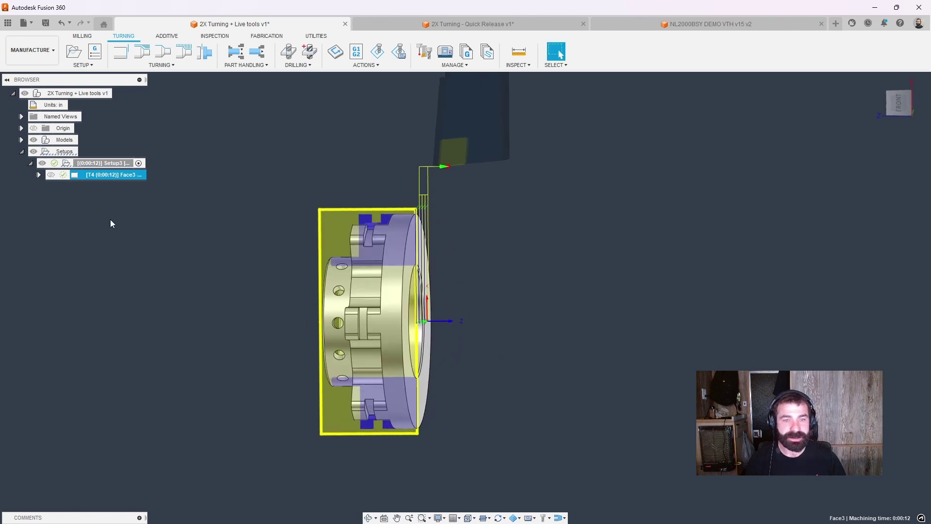
{"action": "right_click", "coordinate": [91, 165]}
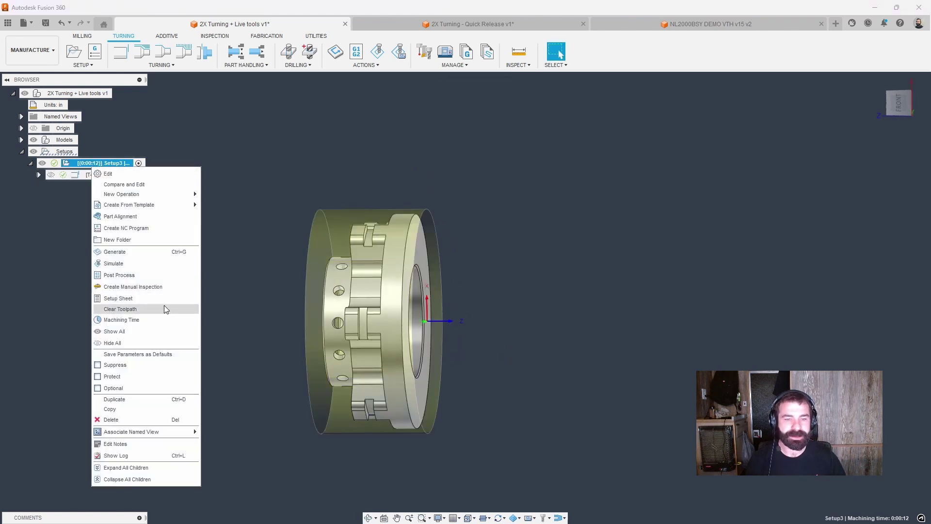
{"action": "left_click", "coordinate": [155, 396]}
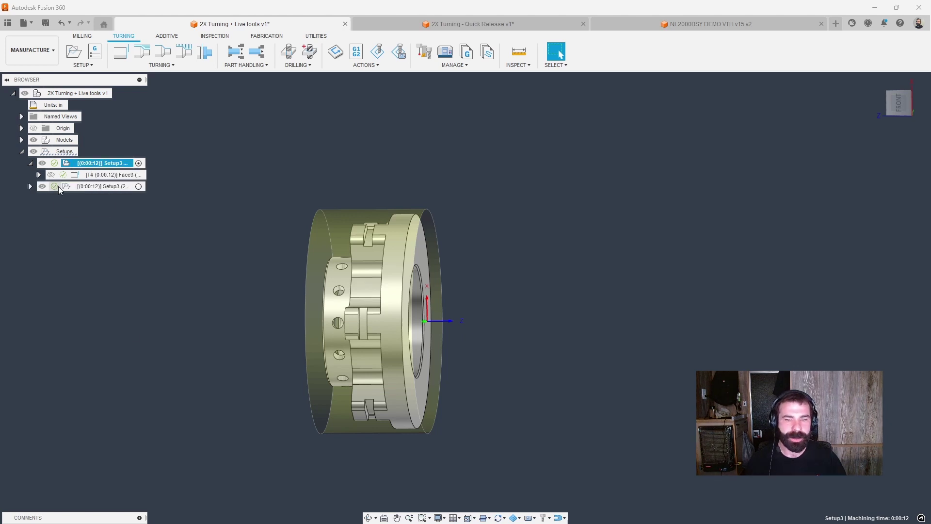
{"action": "double_click", "coordinate": [58, 186]}
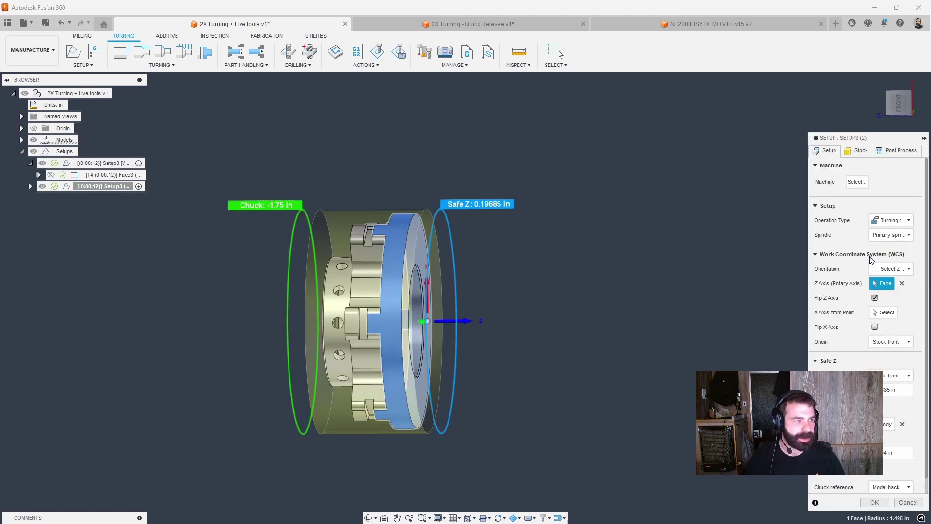
{"action": "left_click", "coordinate": [875, 298]}
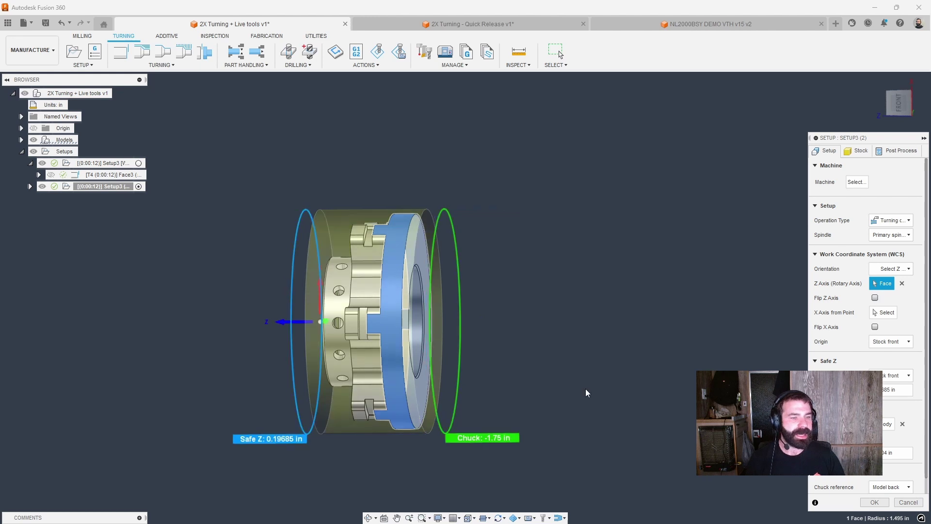
{"action": "left_click", "coordinate": [876, 503]}
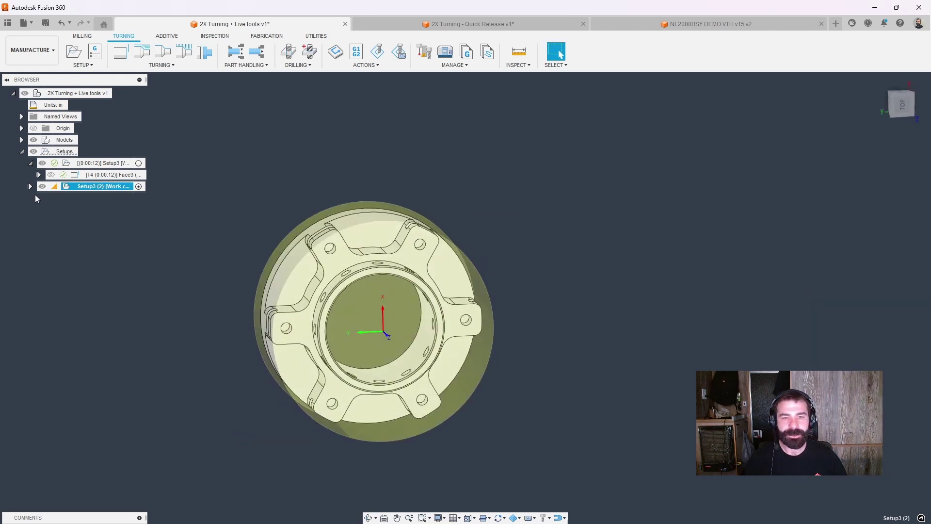
- Examine the duplicated setup's facing toolpath around the model and compare it with the first setup's facing toolpath
{"action": "left_click", "coordinate": [30, 187]}
{"action": "middle_click_drag", "start_coordinate": [233, 272], "coordinate": [191, 247], "text": "shift"}
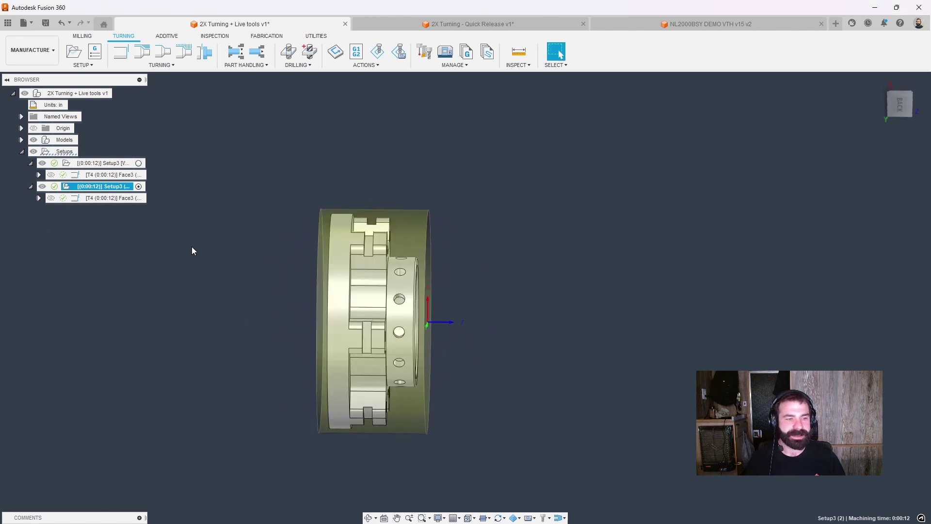
{"action": "left_click", "coordinate": [74, 199]}
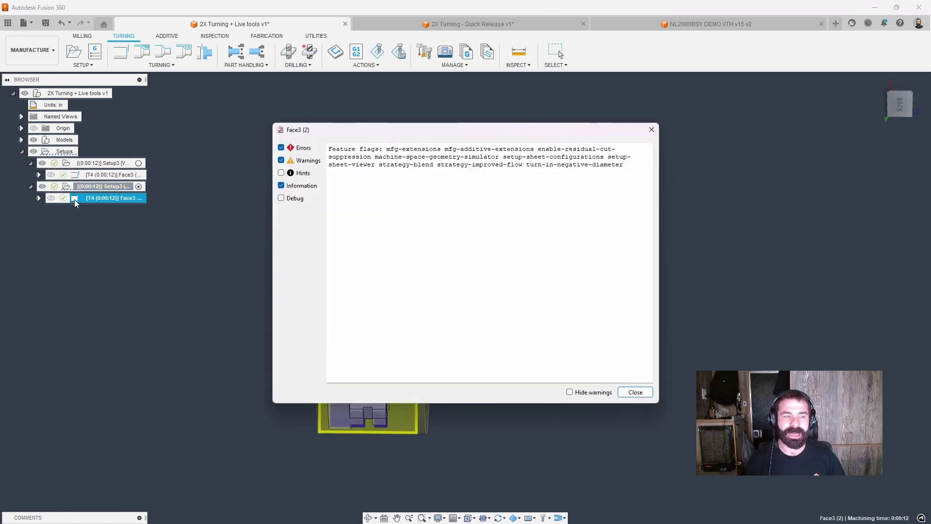
{"action": "left_click", "coordinate": [635, 392]}
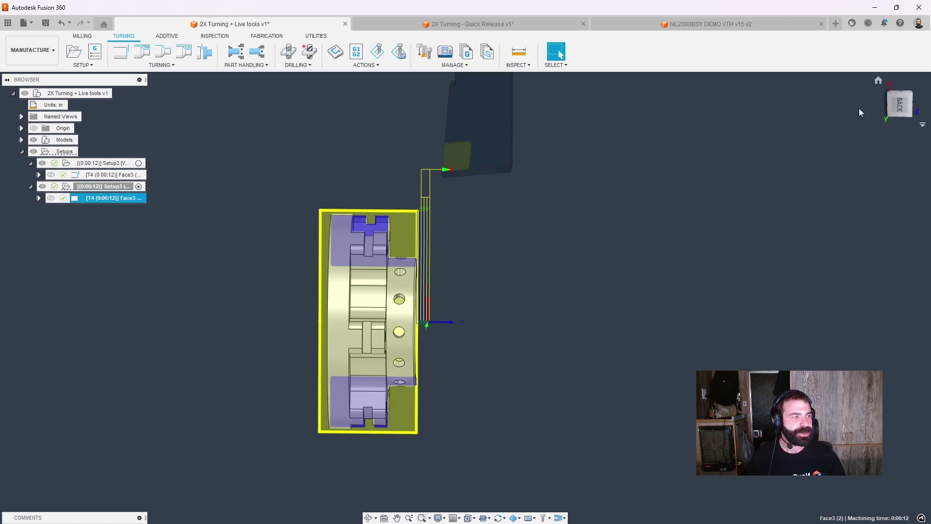
{"action": "left_click", "coordinate": [899, 103]}
{"action": "scroll", "coordinate": [425, 228], "scroll_direction": "up", "scroll_amount": 2}
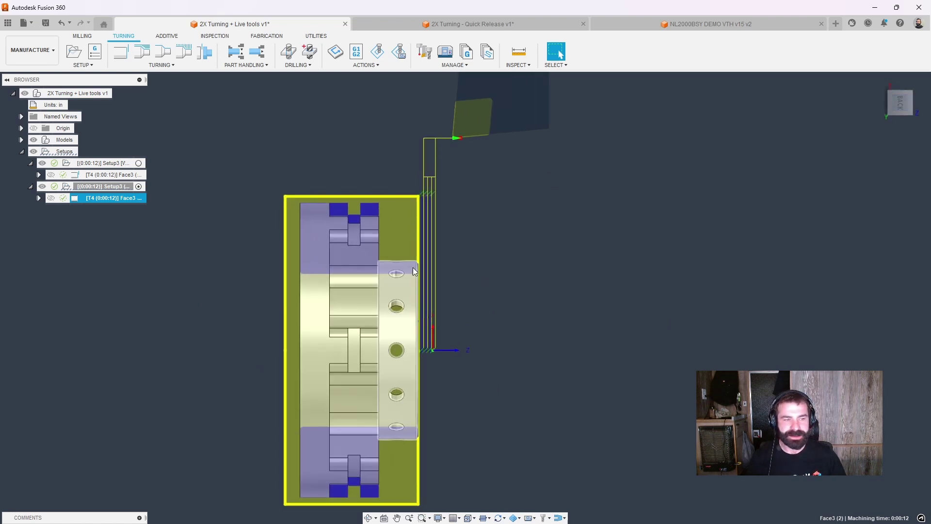
{"action": "left_click", "coordinate": [111, 174], "text": "ctrl"}
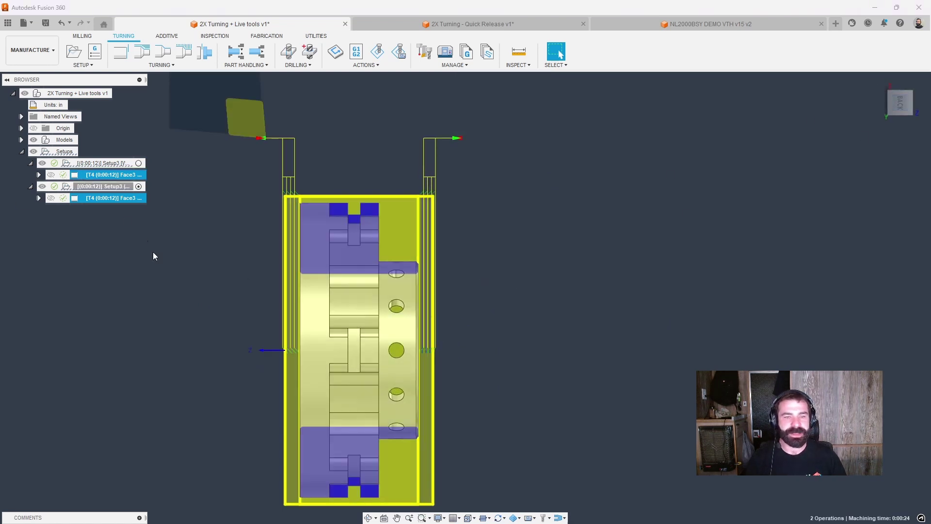
{"action": "left_click", "coordinate": [130, 234]}
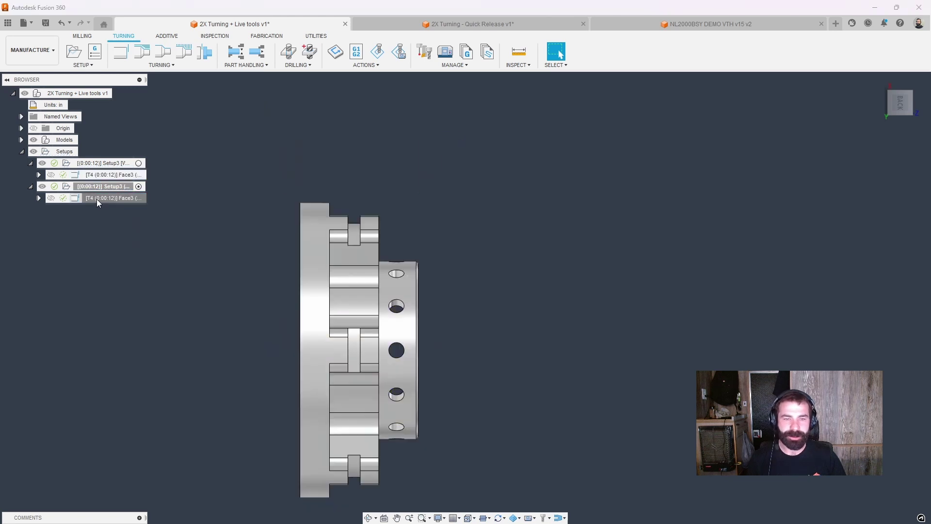
{"action": "left_click", "coordinate": [97, 199]}
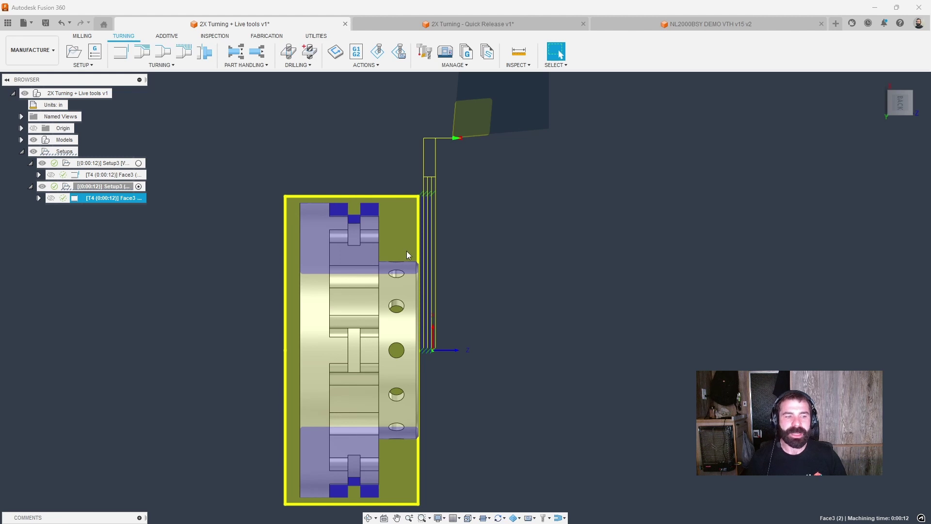
{"action": "middle_click_drag", "start_coordinate": [427, 273], "coordinate": [422, 320], "text": "shift"}
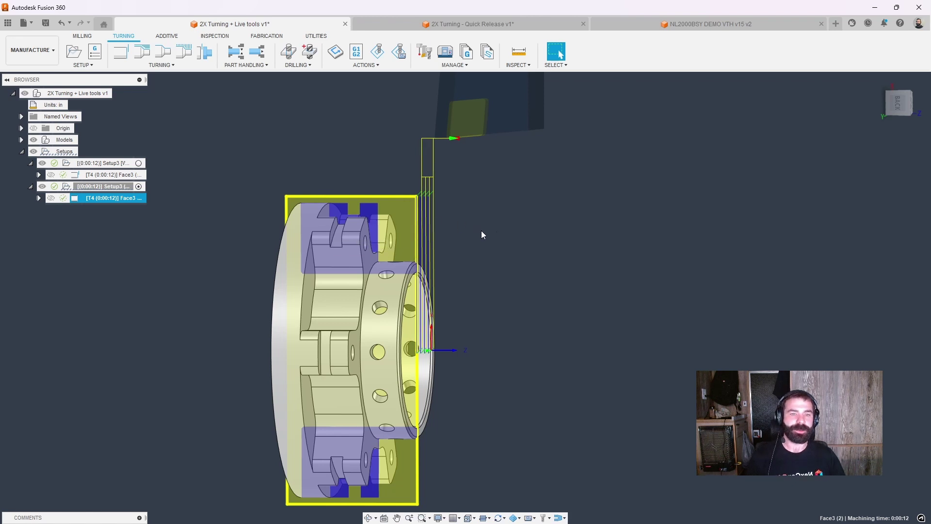
{"action": "left_click", "coordinate": [883, 116]}
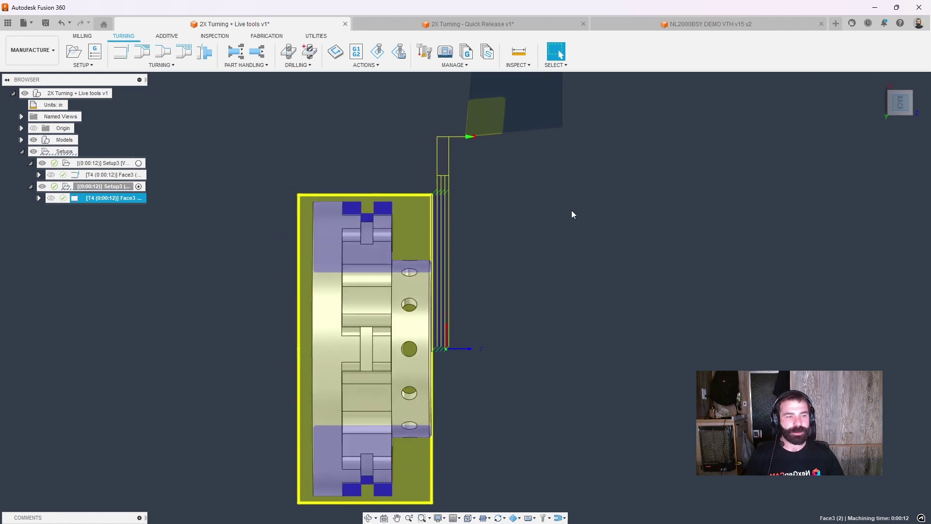
- Delete the facing operation from the duplicated setup
{"action": "left_click", "coordinate": [180, 283]}
{"action": "left_click", "coordinate": [124, 198]}
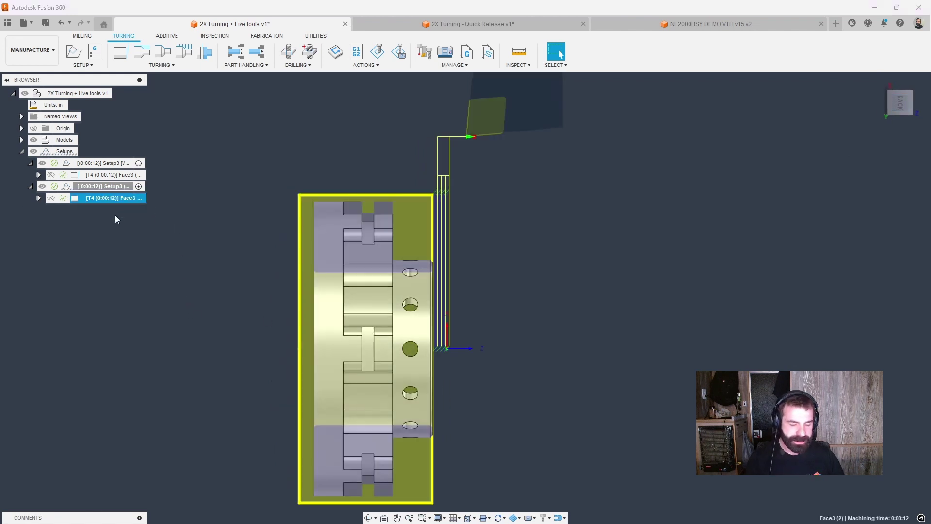
{"action": "left_click", "coordinate": [116, 217]}
- Create an outside profile roughing operation in the duplicated setup with its front boundary set to Stock front
{"action": "left_click", "coordinate": [142, 51]}
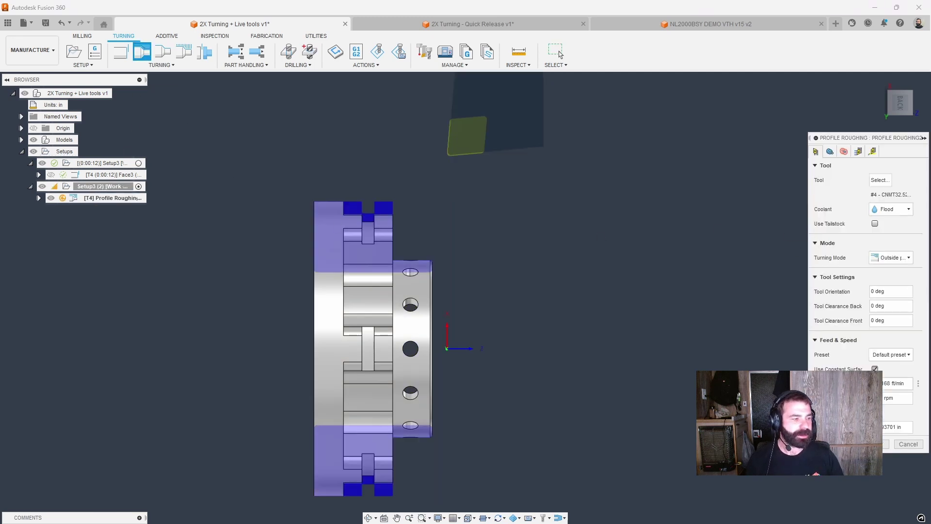
{"action": "left_click", "coordinate": [830, 152]}
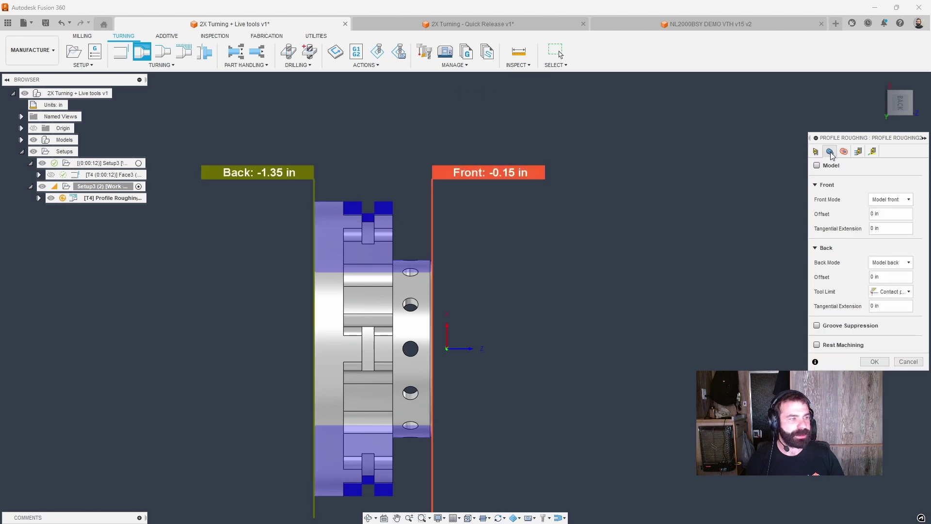
{"action": "left_click", "coordinate": [873, 203]}
{"action": "left_click", "coordinate": [887, 212]}
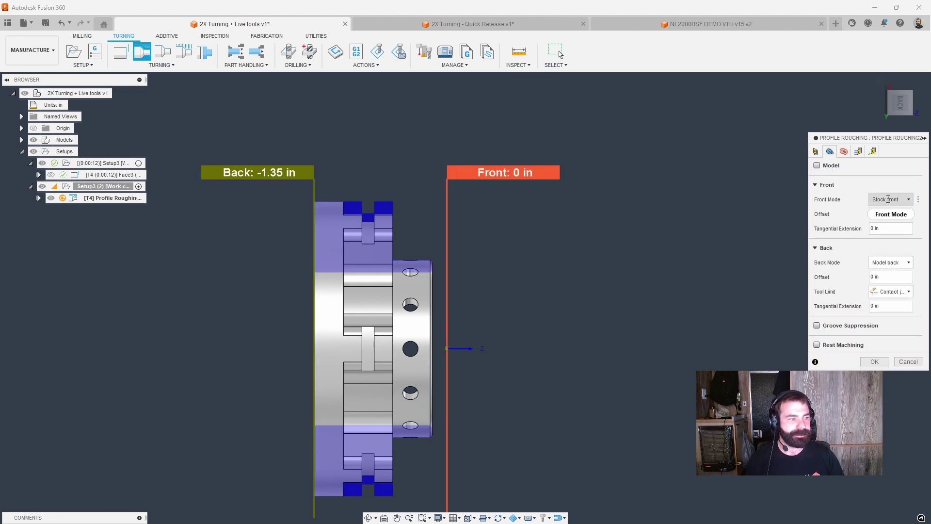
{"action": "left_click", "coordinate": [874, 362]}
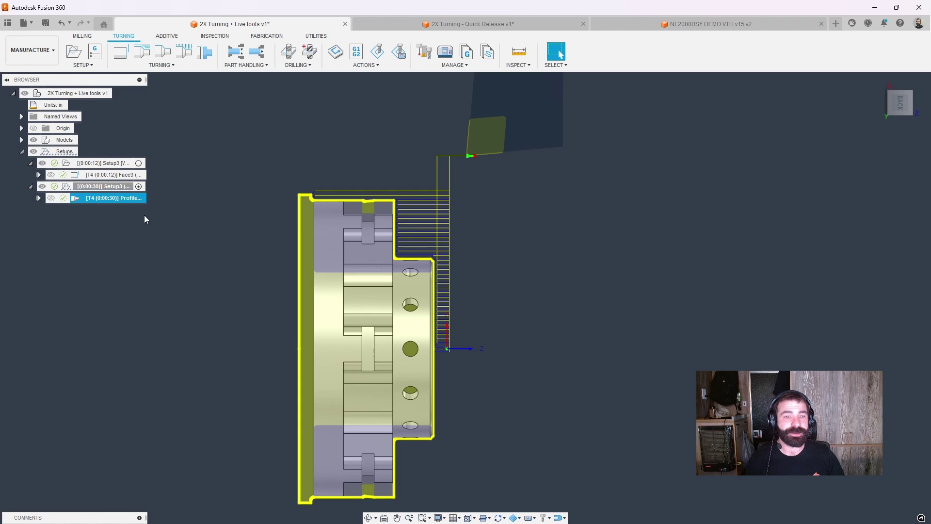
- Create a derived turning profile finishing operation from the duplicated setup's profile roughing operation, keeping the default settings
{"action": "right_click", "coordinate": [84, 201]}
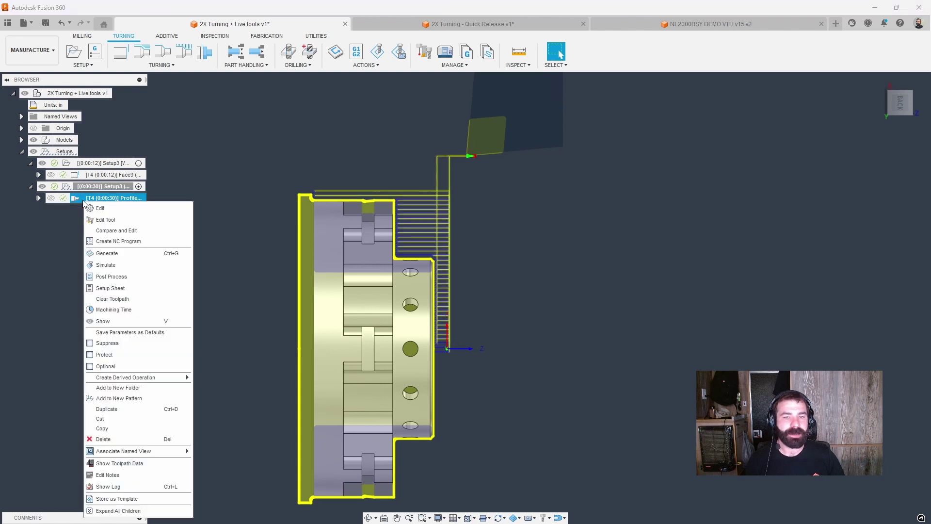
{"action": "mouse_move", "coordinate": [182, 379]}
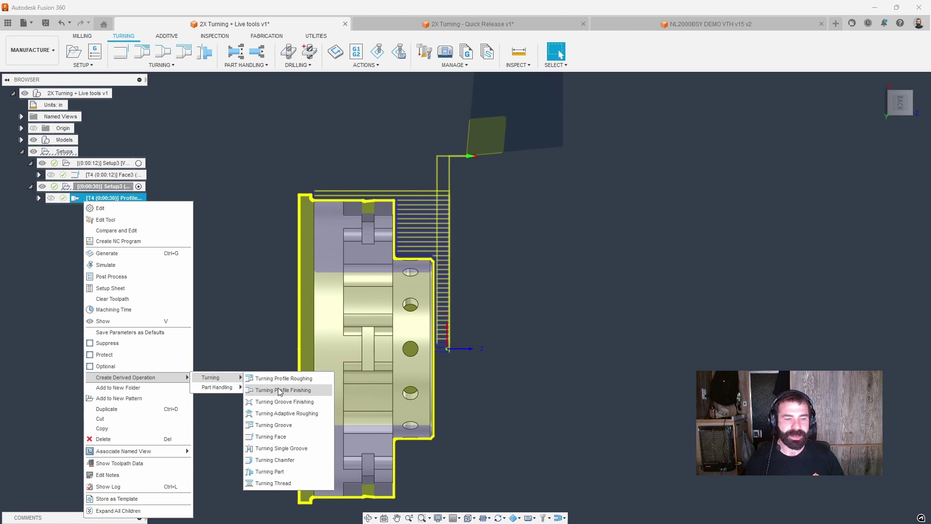
{"action": "left_click", "coordinate": [279, 390]}
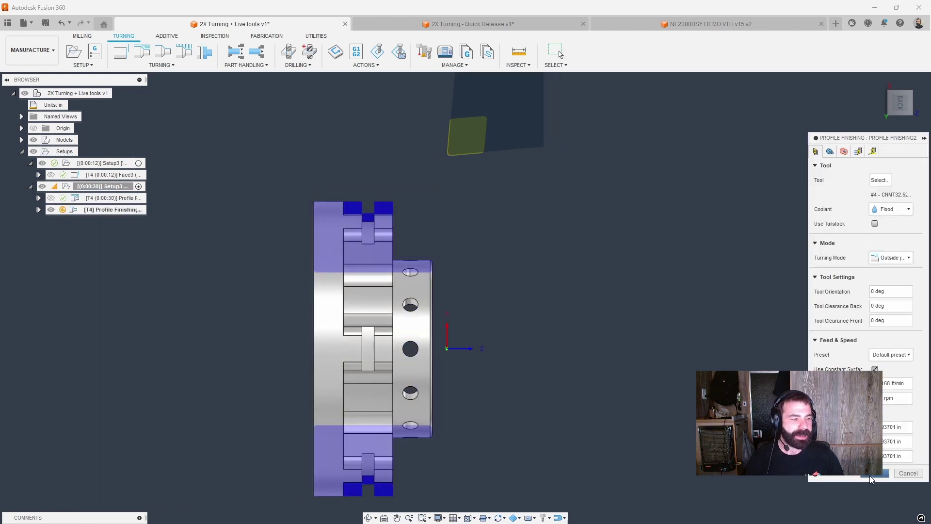
{"action": "left_click", "coordinate": [872, 474]}
{"action": "scroll", "coordinate": [439, 365], "scroll_direction": "up", "scroll_amount": 3}
{"action": "middle_click_drag", "start_coordinate": [434, 336], "coordinate": [423, 357], "text": "shift"}
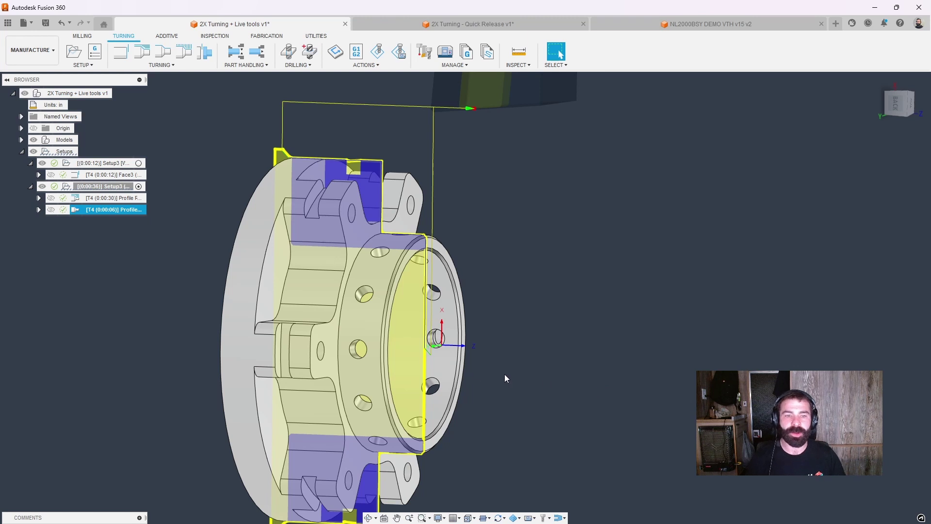
- Review the facing, roughing and finishing toolpaths, and change the profile roughing cycle to vertical passes
{"action": "left_click", "coordinate": [110, 176]}
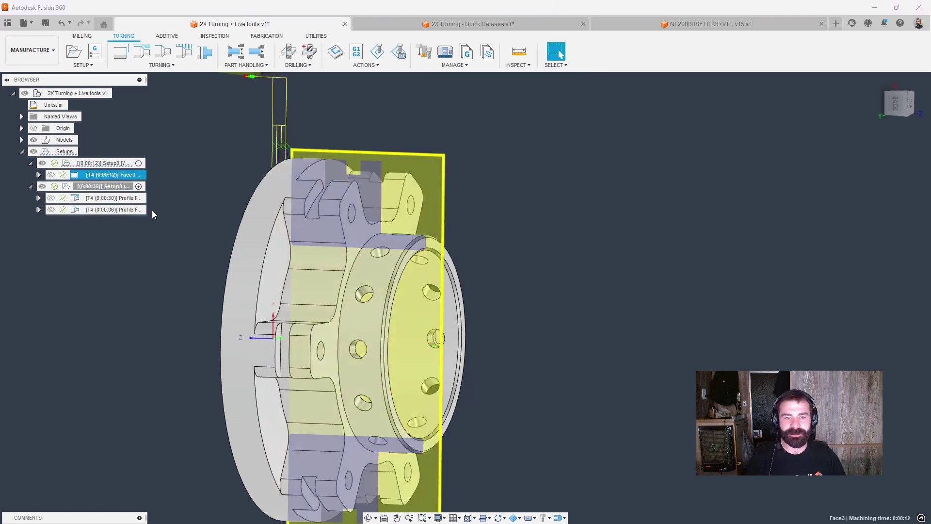
{"action": "left_click", "coordinate": [120, 199]}
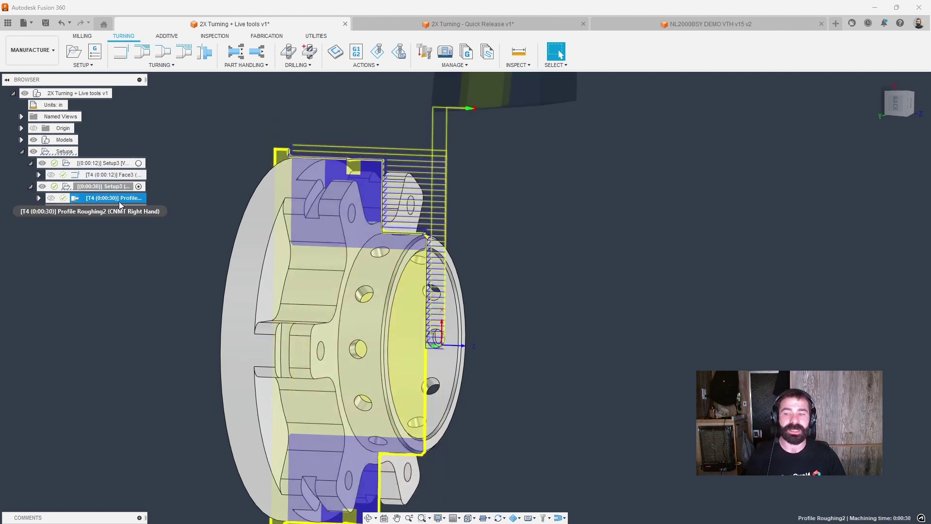
{"action": "left_click", "coordinate": [125, 210]}
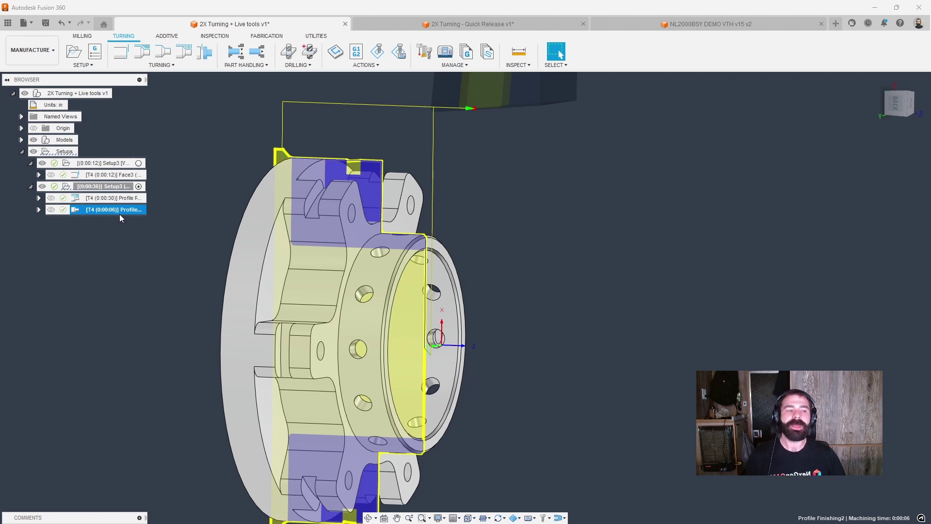
{"action": "double_click", "coordinate": [87, 200]}
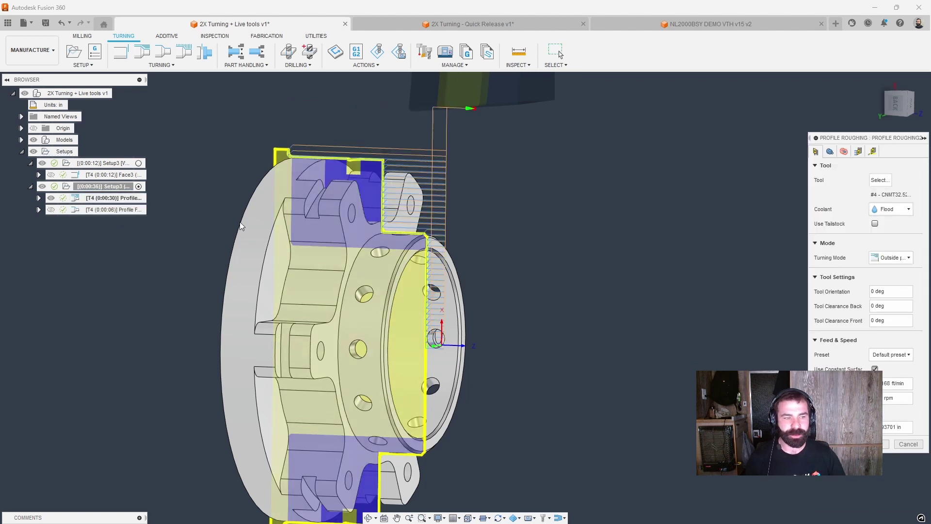
{"action": "left_click", "coordinate": [858, 151]}
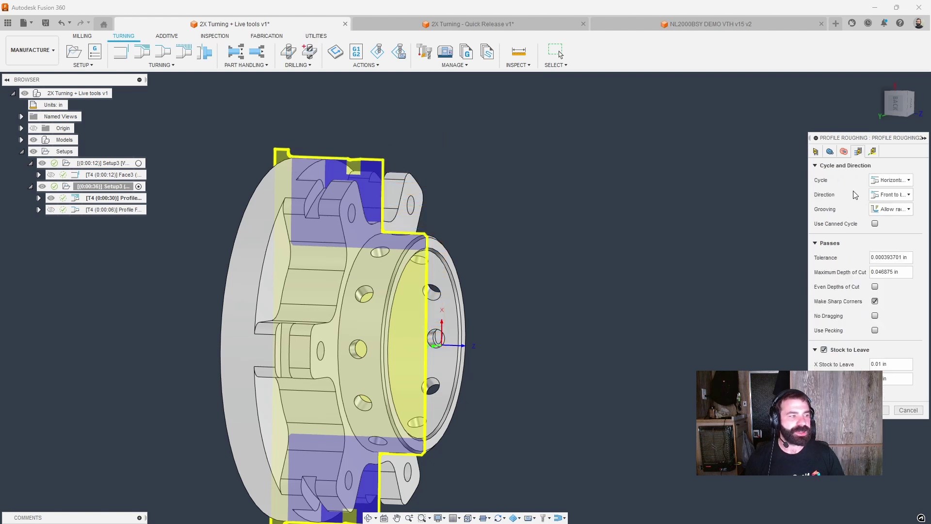
{"action": "left_click", "coordinate": [891, 180]}
{"action": "left_click", "coordinate": [881, 203]}
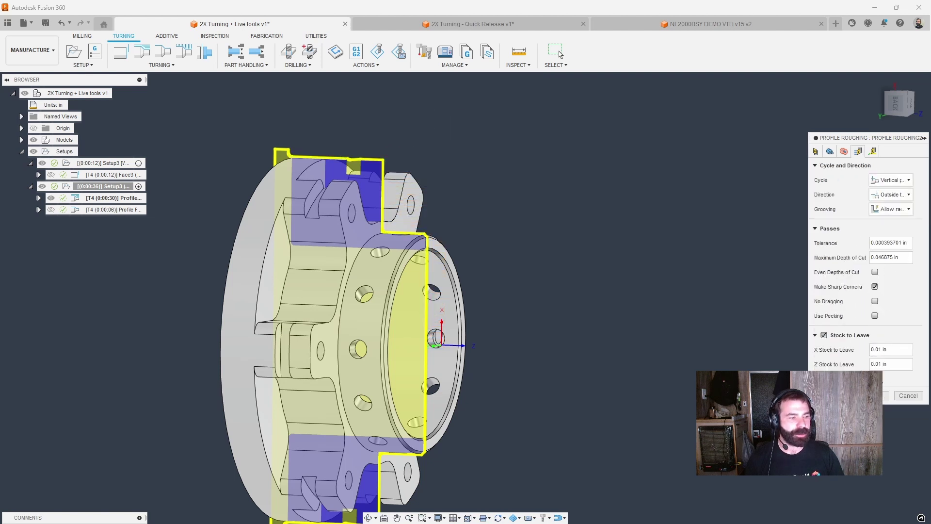
{"action": "left_click", "coordinate": [886, 410]}
{"action": "left_click", "coordinate": [898, 106]}
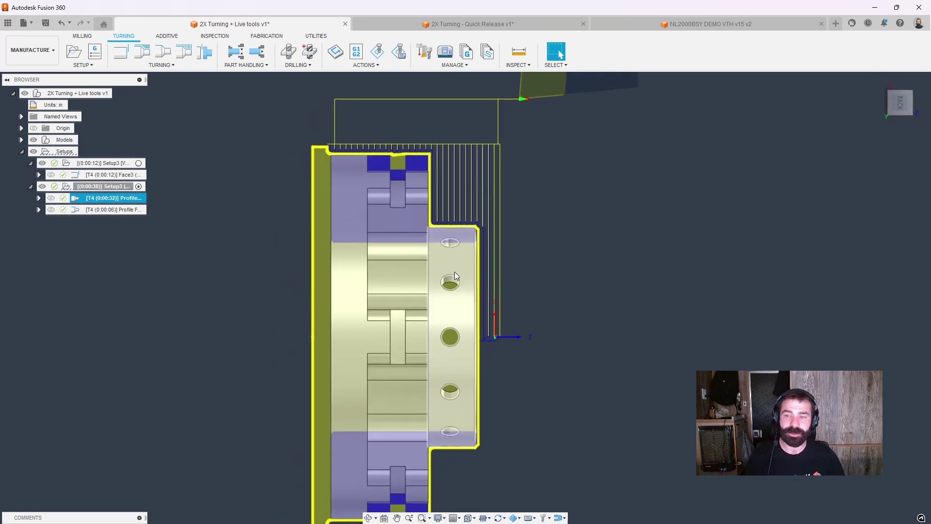
- Set the profile finishing operation's cutting direction to back to front
{"action": "left_click", "coordinate": [88, 212]}
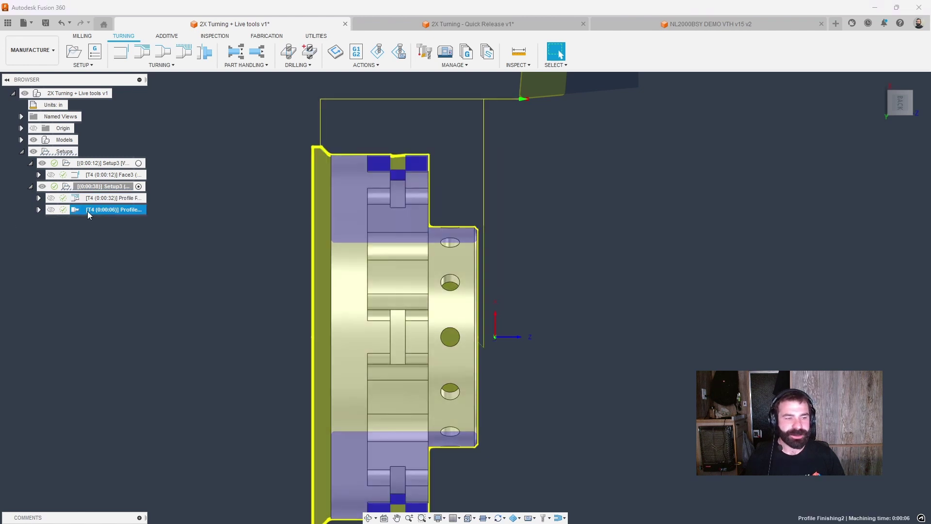
{"action": "double_click", "coordinate": [76, 209]}
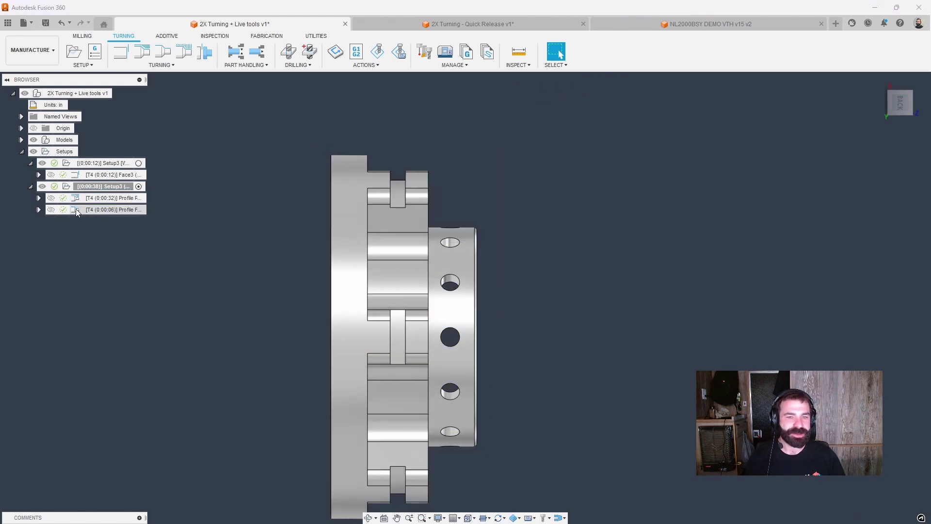
{"action": "left_click", "coordinate": [858, 151]}
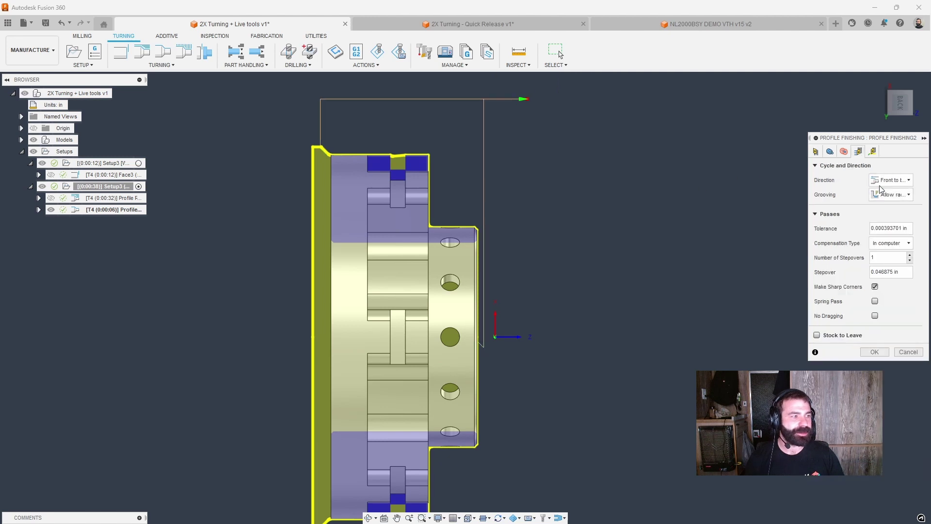
{"action": "left_click", "coordinate": [892, 180]}
{"action": "left_click", "coordinate": [883, 203]}
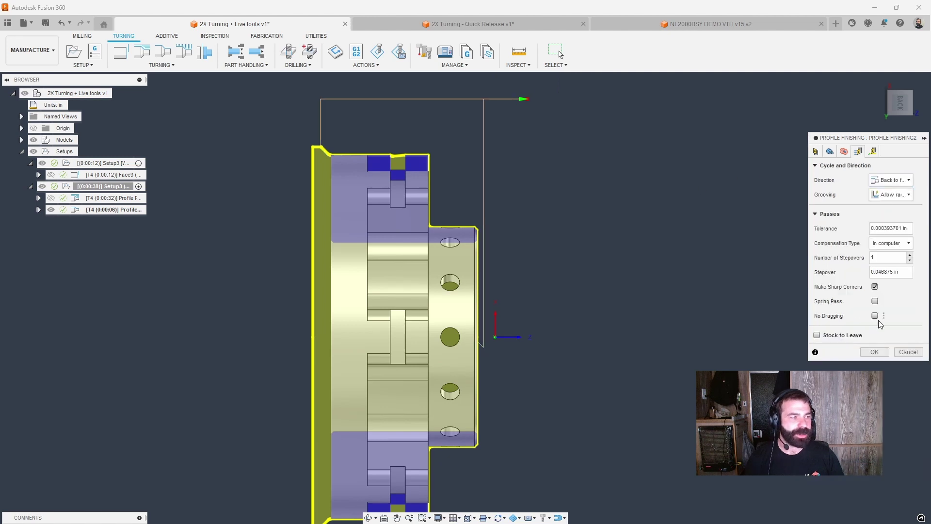
{"action": "left_click", "coordinate": [873, 352]}
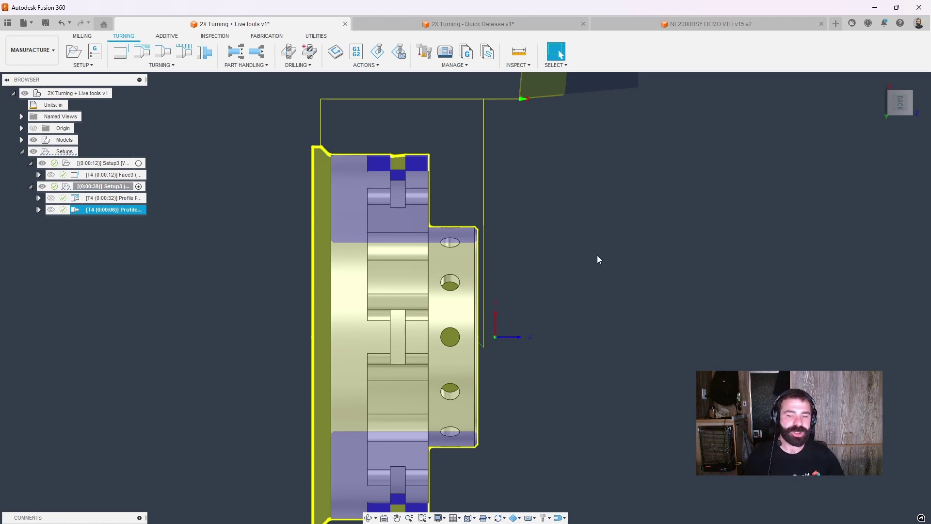
- Switch to the 2X Turning - Quick Release document, review its turning toolpaths and delete the facing operation
{"action": "left_click", "coordinate": [502, 21]}
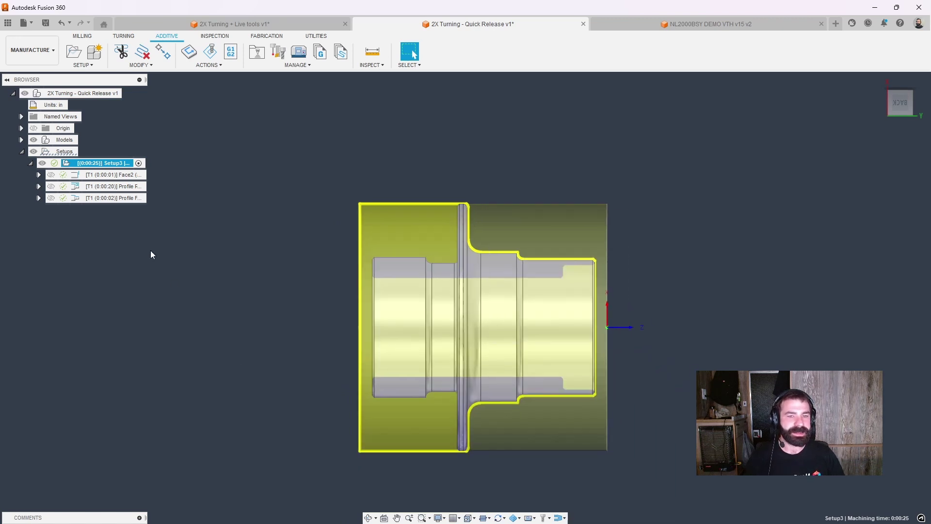
{"action": "left_click", "coordinate": [99, 176]}
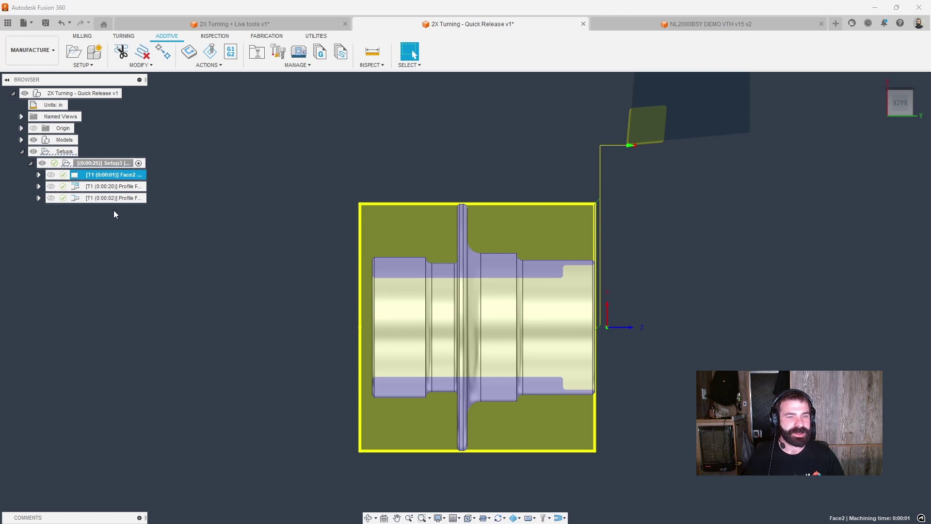
{"action": "left_click", "coordinate": [101, 186]}
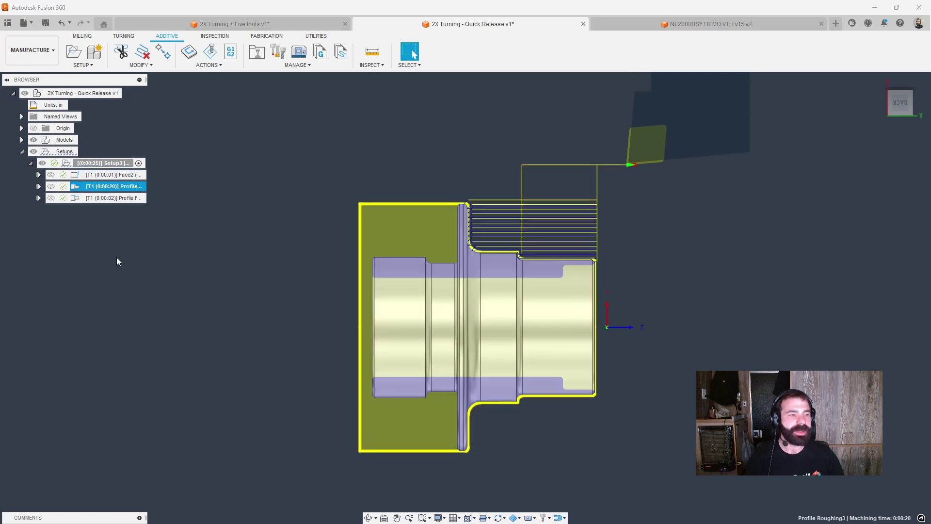
{"action": "left_click", "coordinate": [96, 198]}
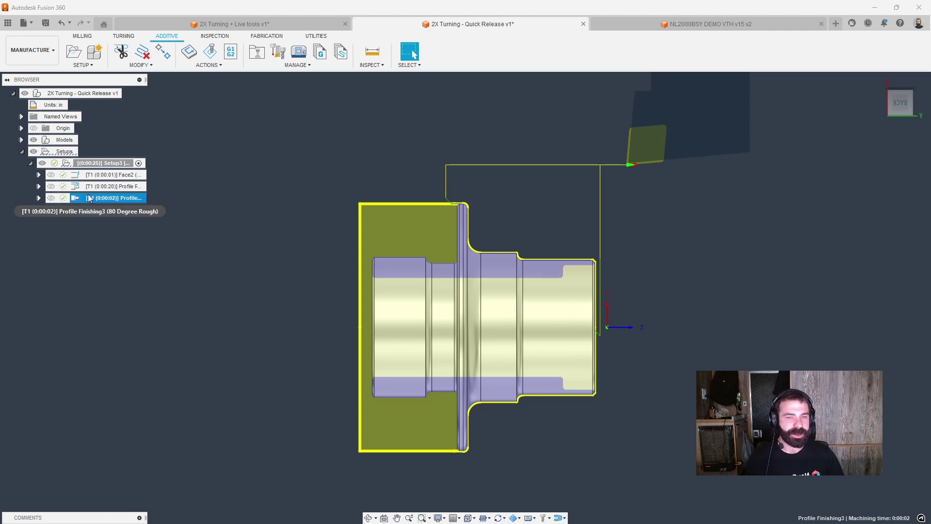
{"action": "left_click", "coordinate": [92, 180]}
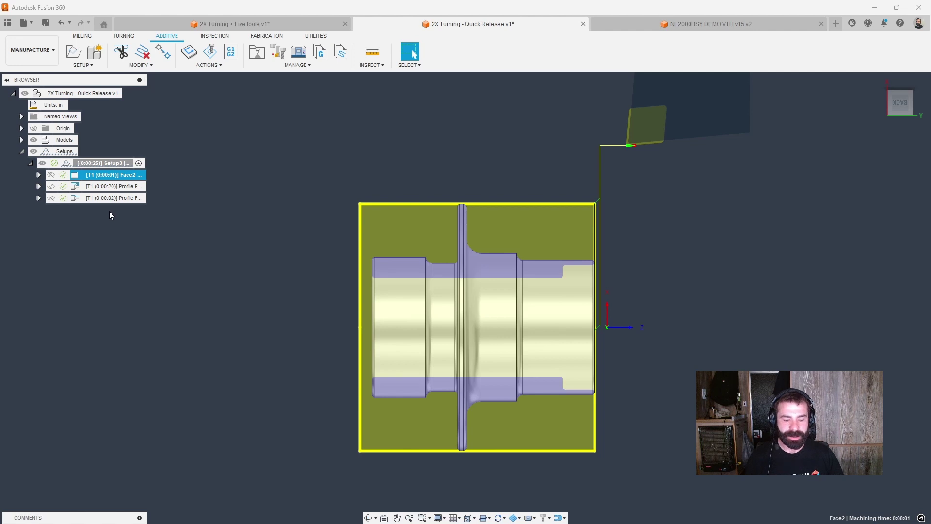
{"action": "key", "text": "Delete"}
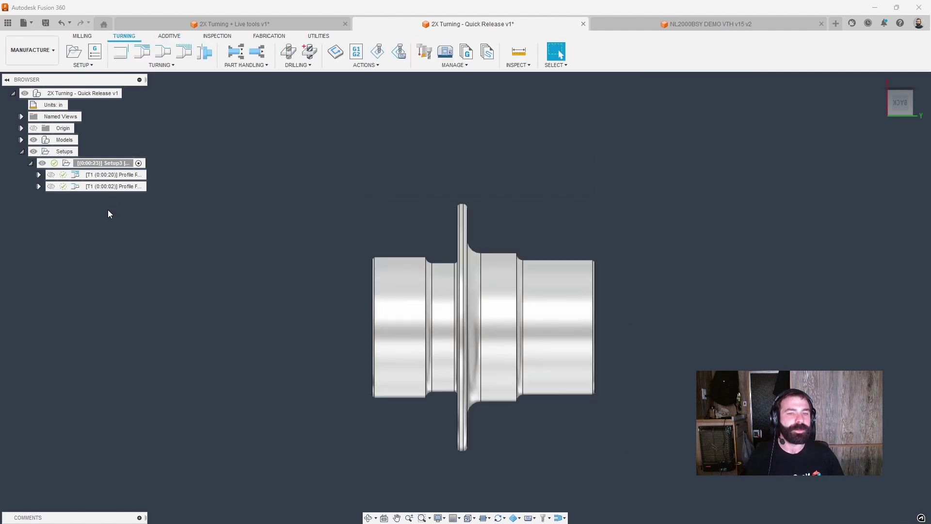
- Set the profile roughing operation's front boundary to Stock front so it also covers the front face
{"action": "double_click", "coordinate": [106, 175]}
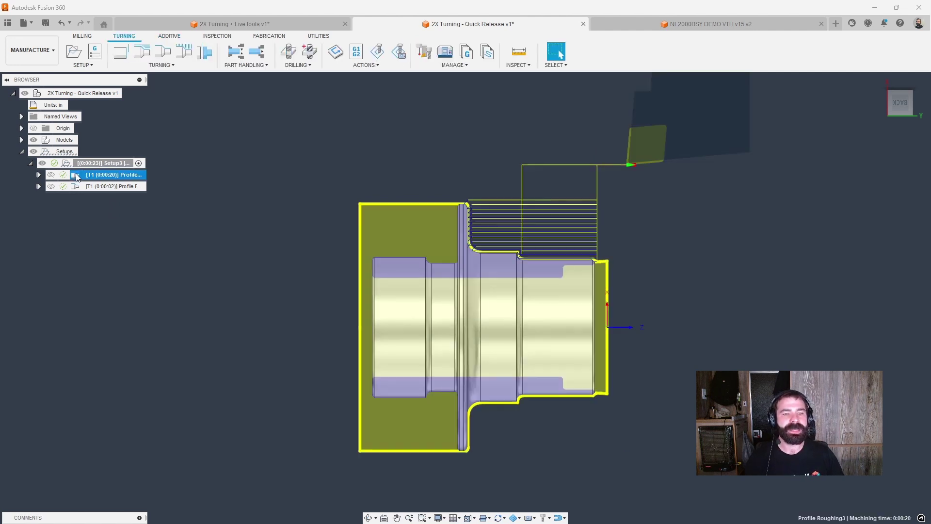
{"action": "left_click", "coordinate": [830, 151]}
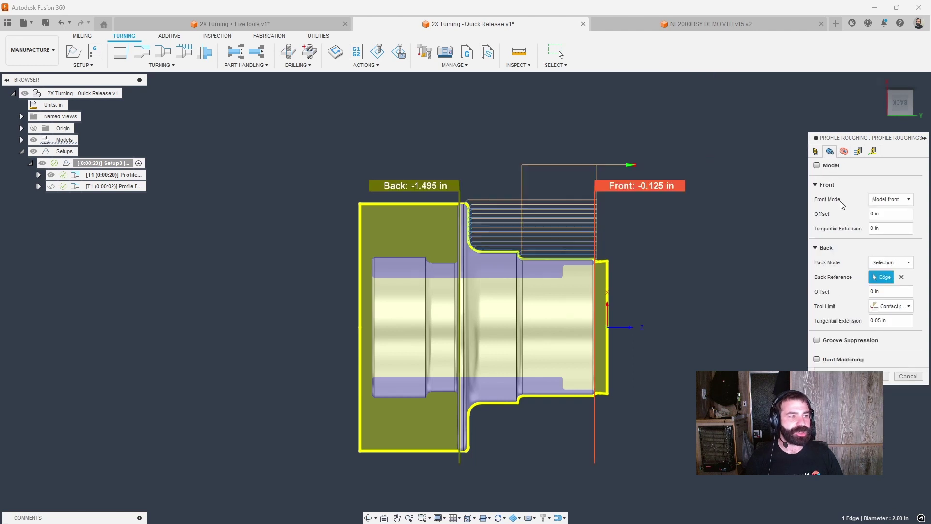
{"action": "left_click", "coordinate": [891, 199]}
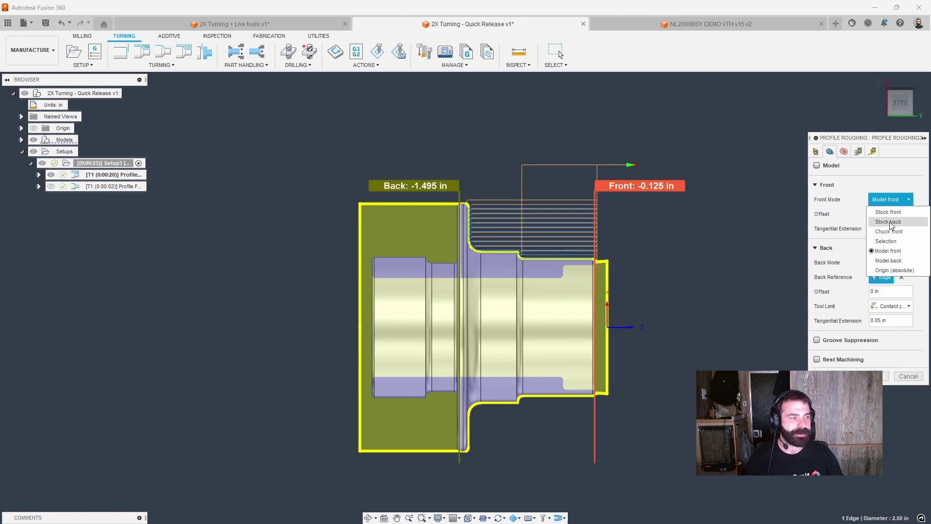
{"action": "left_click", "coordinate": [888, 212]}
{"action": "left_click", "coordinate": [883, 379]}
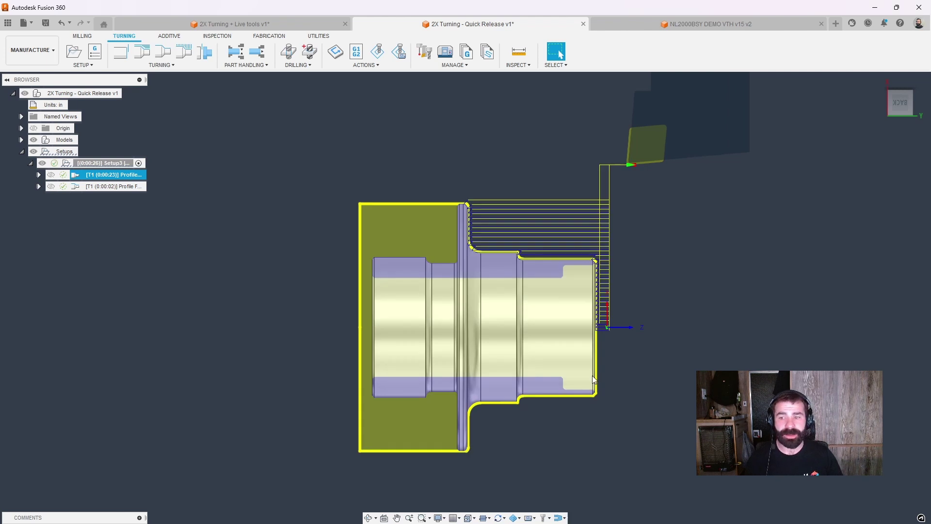
- Change the quick release part's profile roughing cycle to vertical passes and check its profile finishing toolpath
{"action": "double_click", "coordinate": [75, 175]}
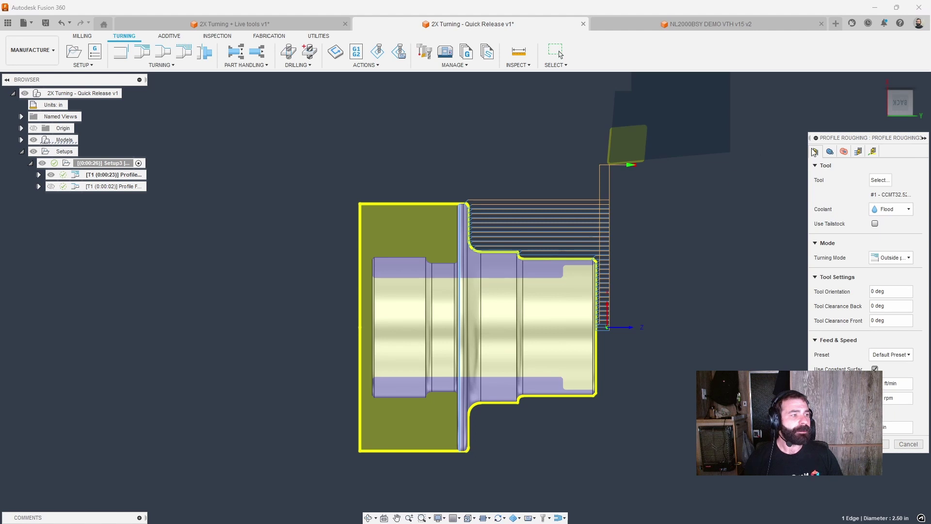
{"action": "left_click", "coordinate": [858, 151]}
{"action": "left_click", "coordinate": [891, 180]}
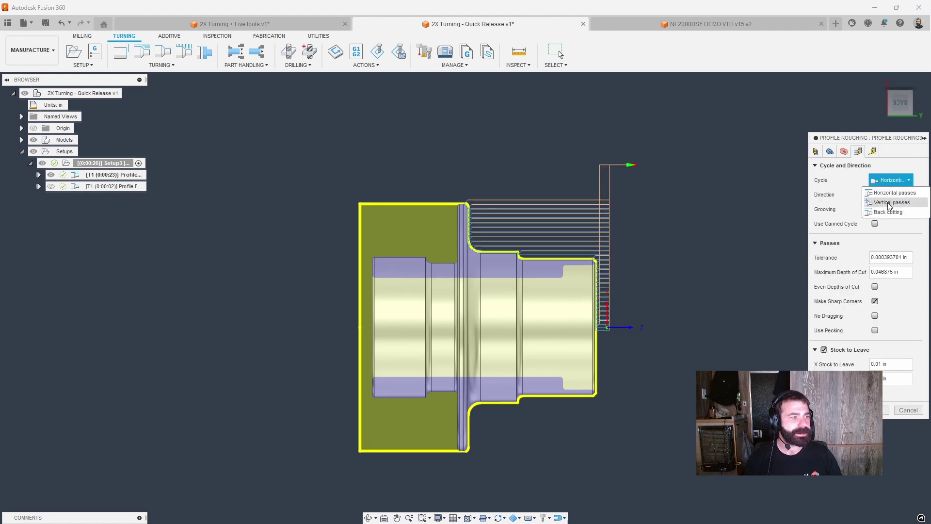
{"action": "left_click", "coordinate": [891, 206]}
{"action": "left_click", "coordinate": [871, 395]}
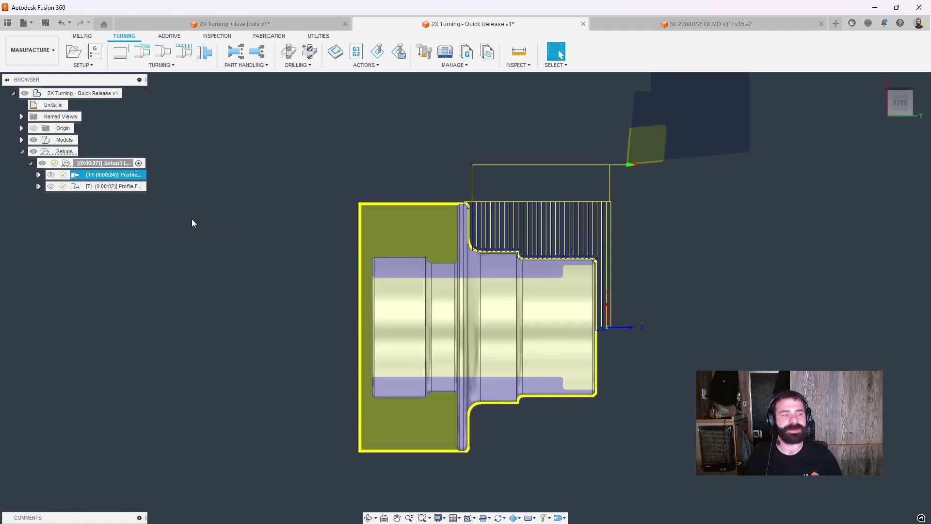
{"action": "left_click", "coordinate": [91, 187]}
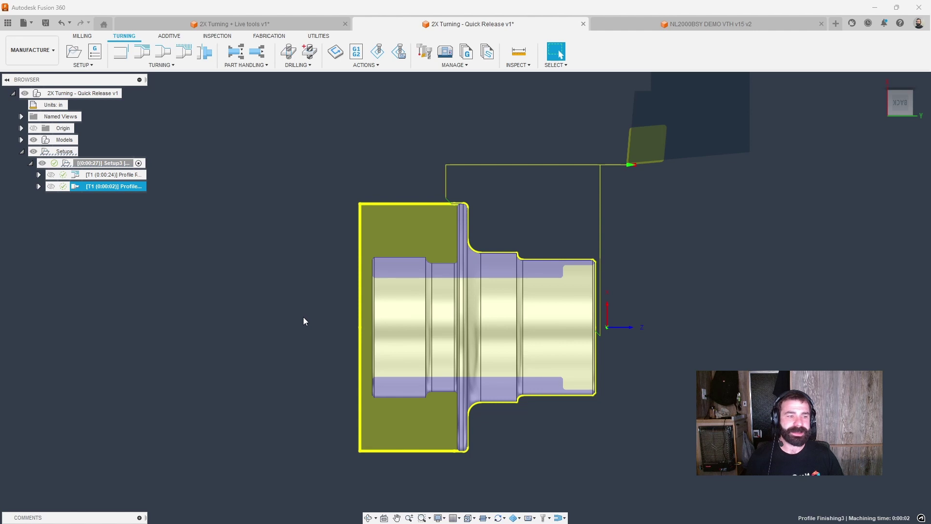
- Switch to the NL2000BSY DEMO VTH v15 v2 document and change it to the Manufacture workspace
{"action": "left_click", "coordinate": [670, 27]}
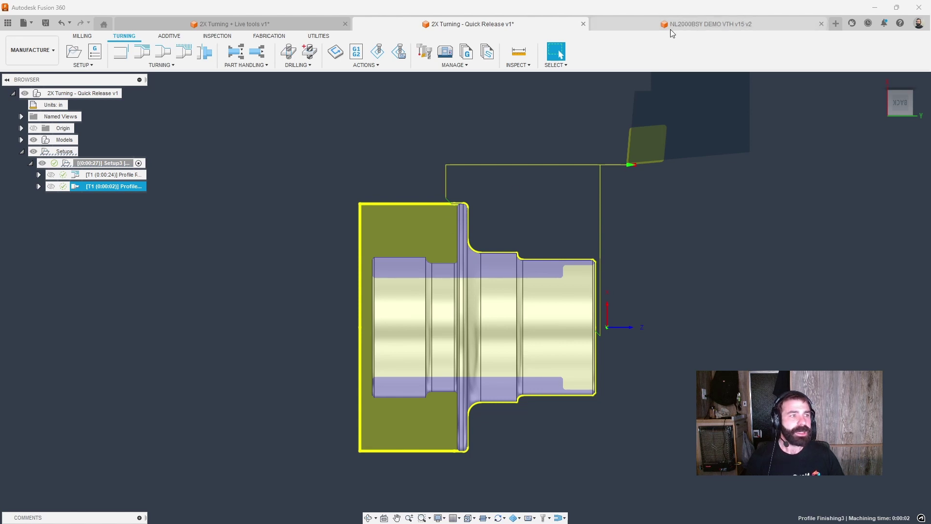
{"action": "left_click", "coordinate": [554, 228]}
{"action": "middle_click_drag", "start_coordinate": [353, 235], "coordinate": [404, 305], "text": "shift"}
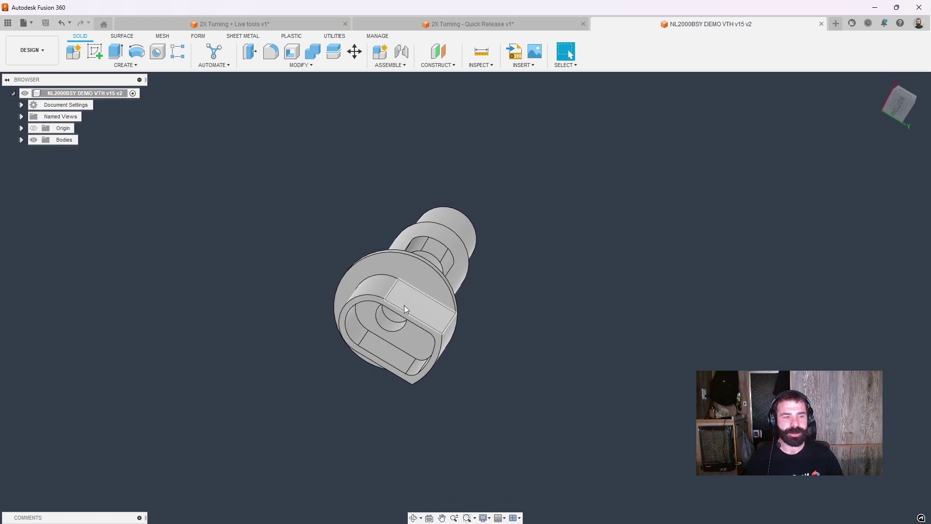
{"action": "left_click", "coordinate": [39, 46]}
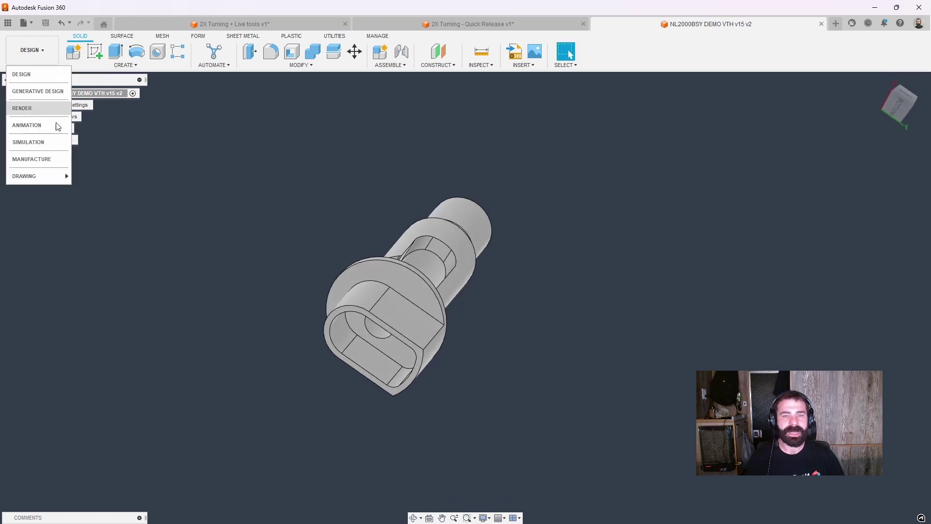
{"action": "left_click", "coordinate": [57, 159]}
- Create a turning setup with fixed size cylinder stock, 2 in diameter and 5 in long
{"action": "left_click", "coordinate": [74, 51]}
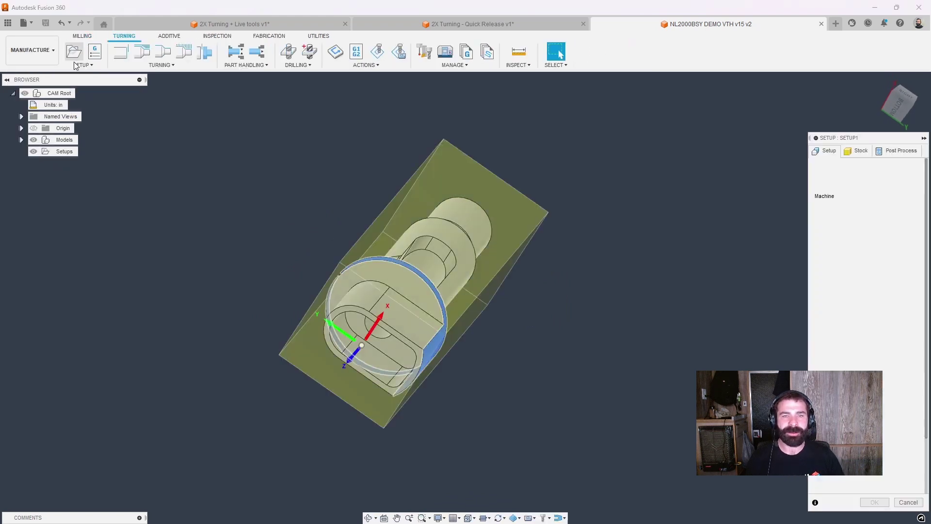
{"action": "middle_click_drag", "start_coordinate": [414, 283], "coordinate": [462, 219], "text": "shift"}
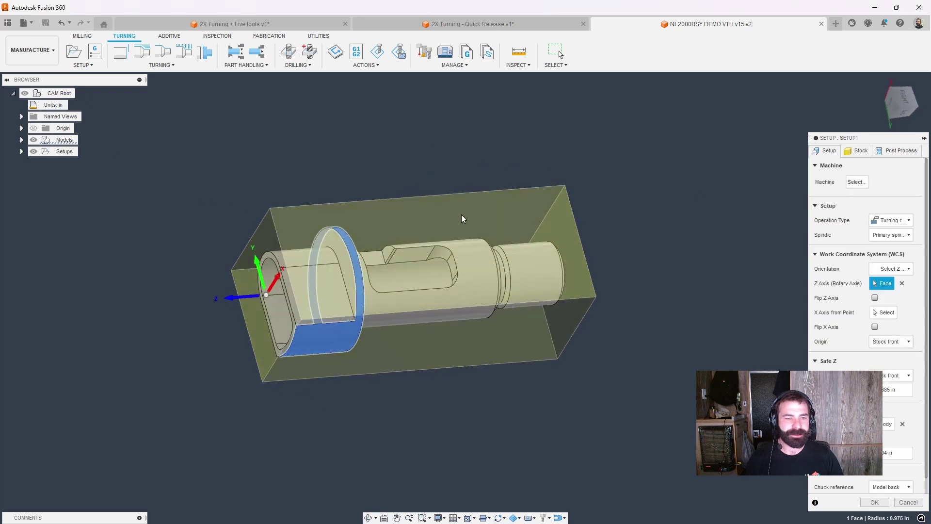
{"action": "left_click", "coordinate": [857, 151]}
{"action": "left_click", "coordinate": [892, 180]}
{"action": "left_click", "coordinate": [886, 213]}
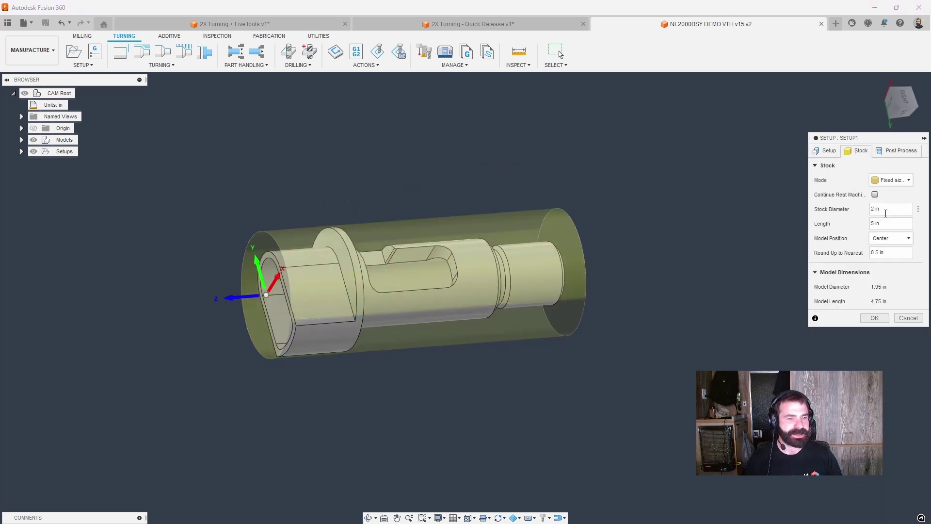
{"action": "left_click", "coordinate": [873, 324]}
{"action": "middle_click_drag", "start_coordinate": [752, 347], "coordinate": [583, 320], "text": "shift"}
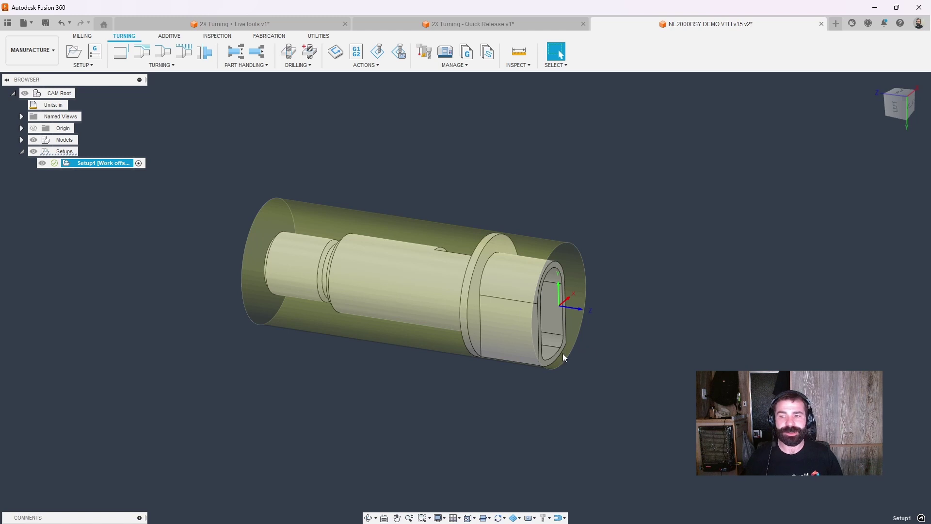
- Start a turning face operation with the CNMT32.52 - DCLN-R (CNMT Right Hand) tool from the Fusion 360 Library
{"action": "left_click", "coordinate": [121, 52]}
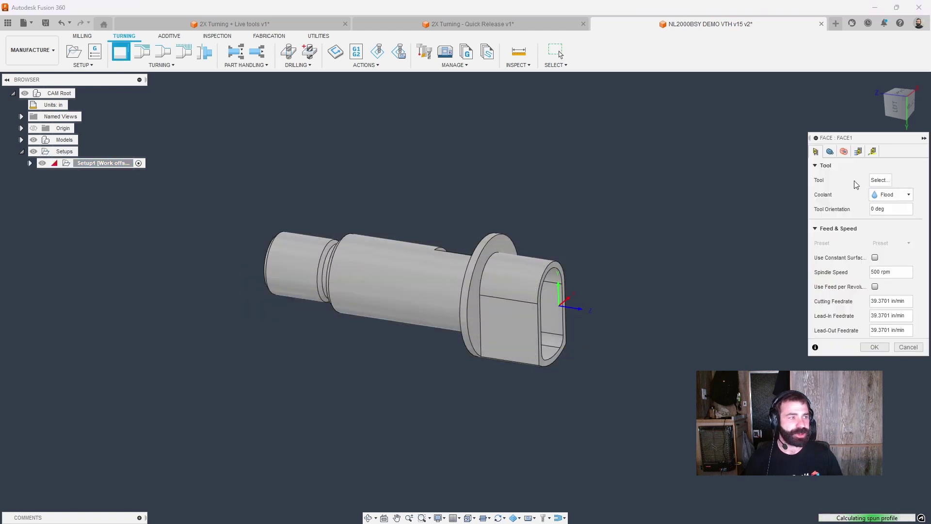
{"action": "left_click", "coordinate": [879, 180]}
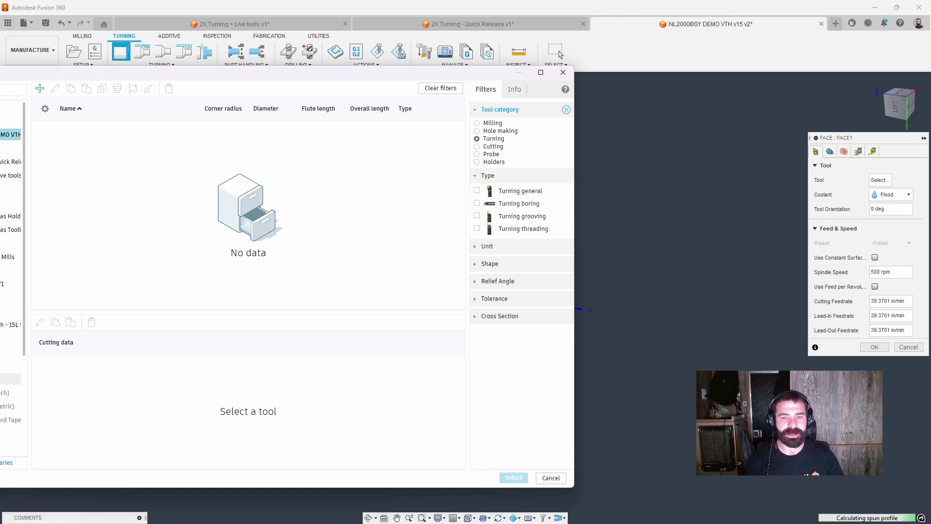
{"action": "left_click", "coordinate": [248, 295]}
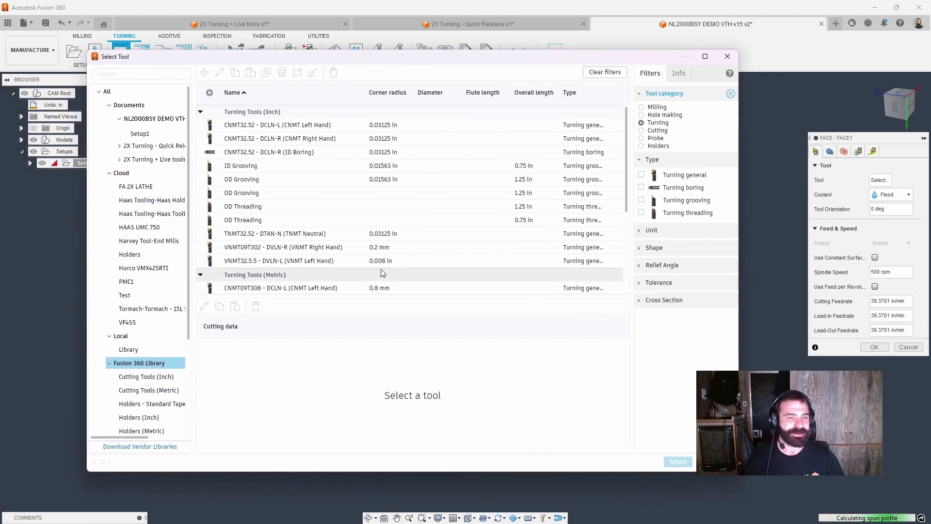
{"action": "left_click", "coordinate": [303, 138]}
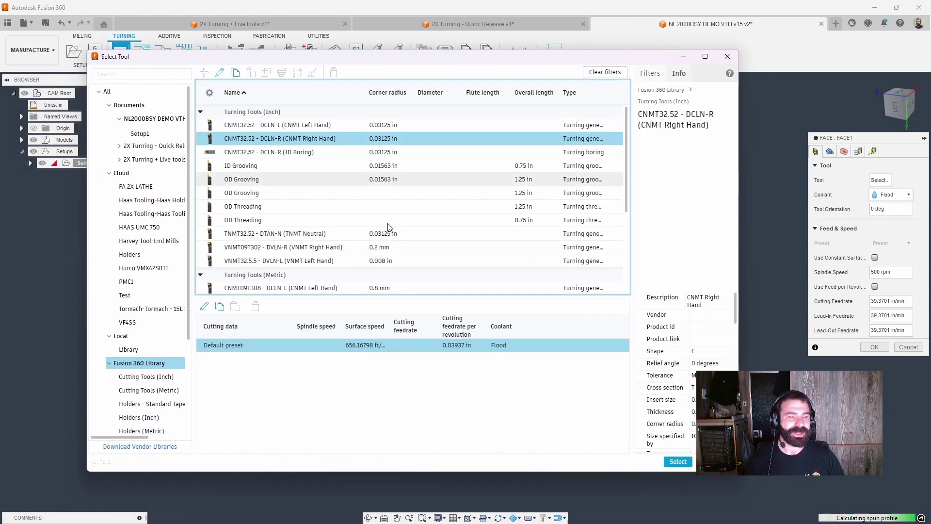
{"action": "left_click", "coordinate": [672, 461]}
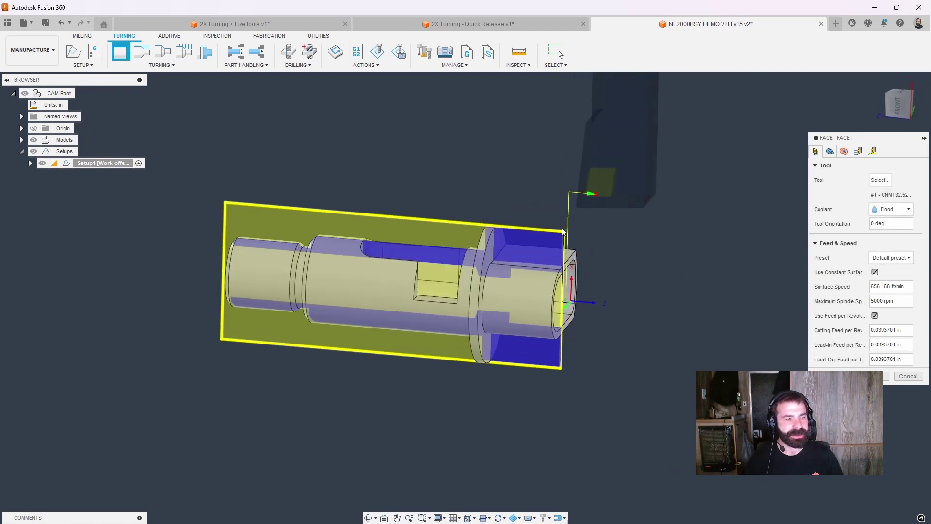
- Enable multiple passes for the facing operation, generate it and inspect the toolpath at the part's front end
{"action": "left_click", "coordinate": [858, 150]}
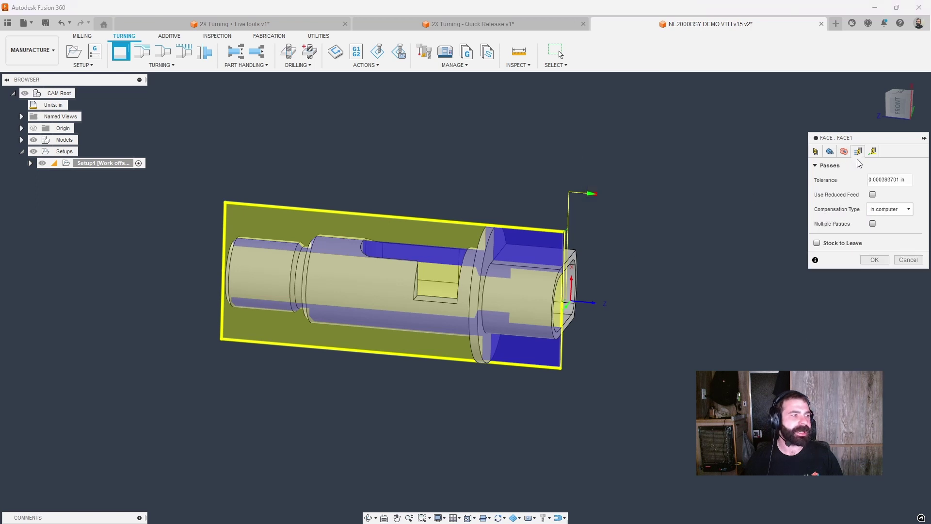
{"action": "left_click", "coordinate": [881, 224]}
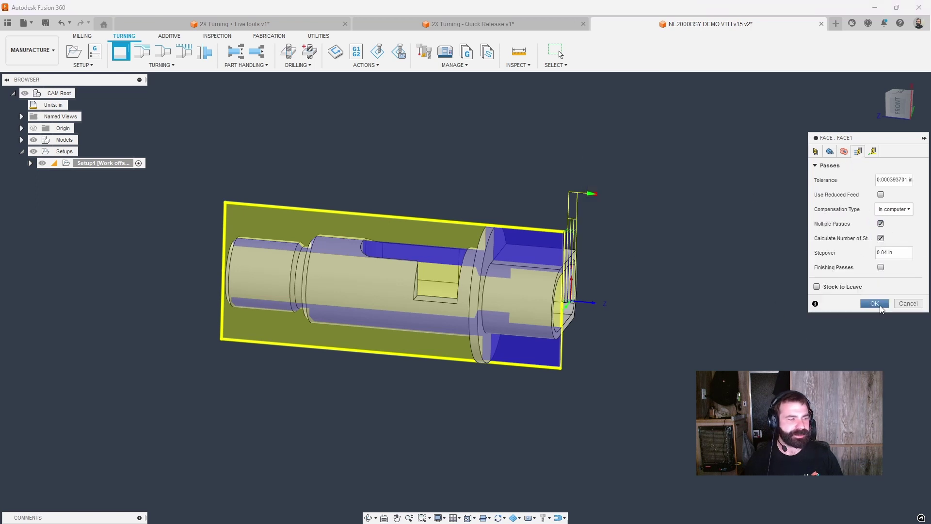
{"action": "left_click", "coordinate": [875, 303]}
{"action": "scroll", "coordinate": [567, 299], "scroll_direction": "up", "scroll_amount": 2}
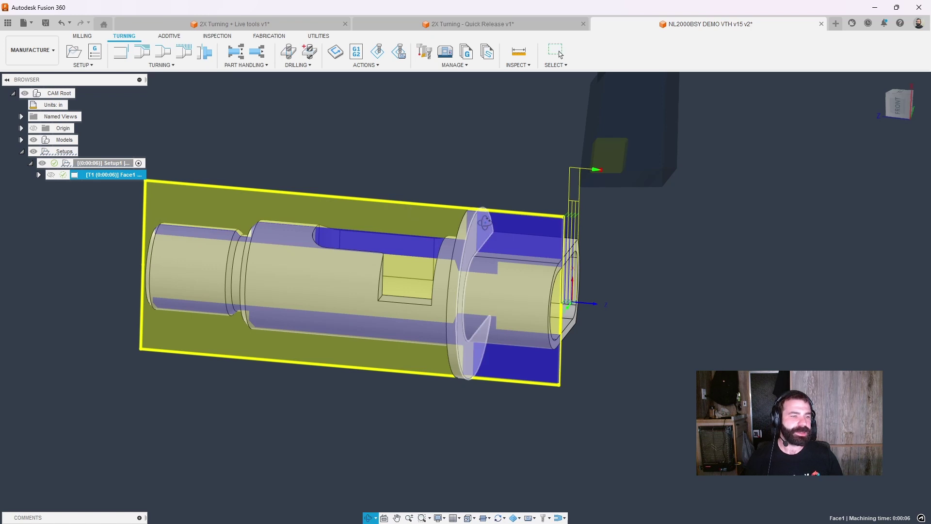
{"action": "middle_click_drag", "start_coordinate": [420, 209], "coordinate": [472, 227], "text": "shift"}
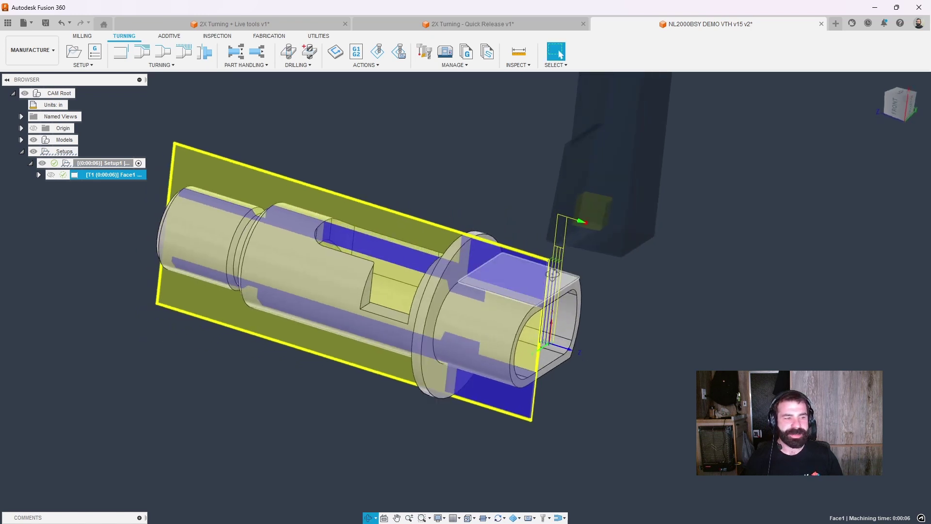
{"action": "middle_click_drag", "start_coordinate": [542, 288], "coordinate": [544, 271], "text": "shift"}
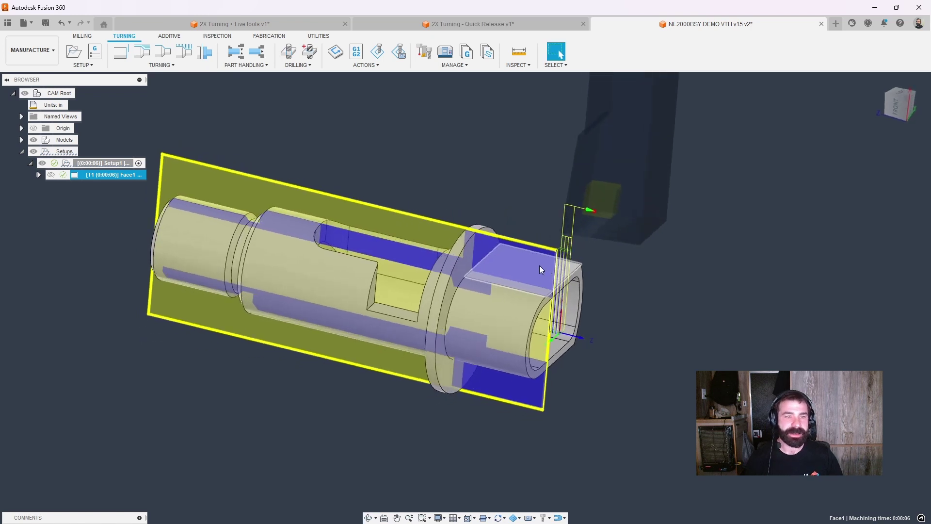
- Create a profile finishing operation with the front boundary set to Stock front and check its toolpath along the part
{"action": "left_click", "coordinate": [167, 54]}
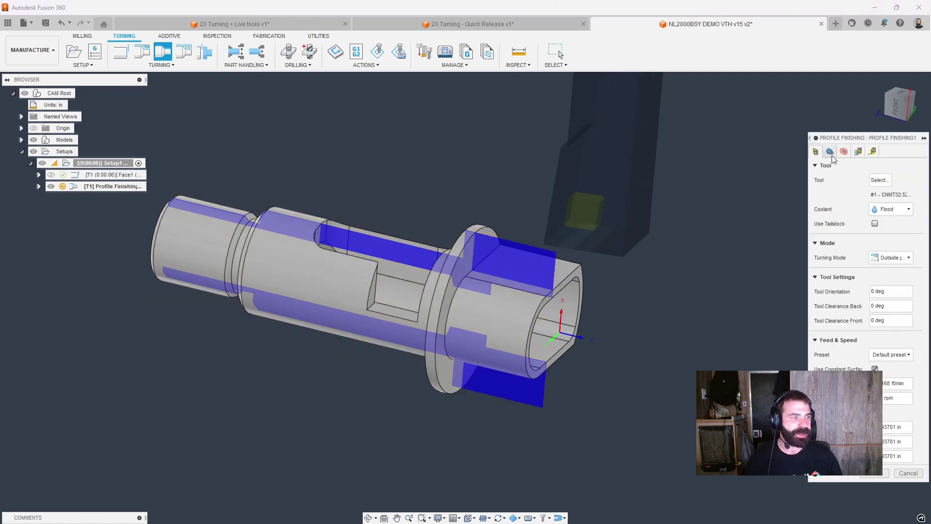
{"action": "left_click", "coordinate": [831, 153]}
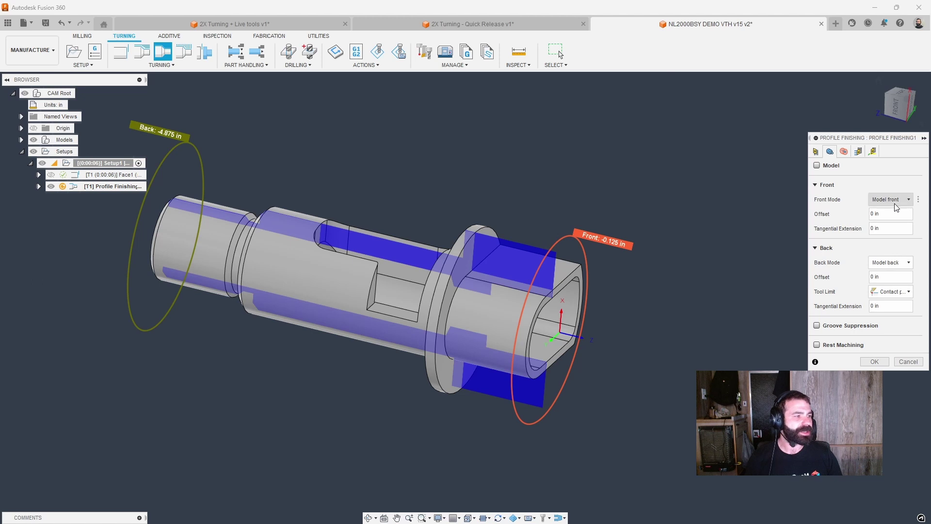
{"action": "left_click", "coordinate": [888, 200]}
{"action": "left_click", "coordinate": [891, 212]}
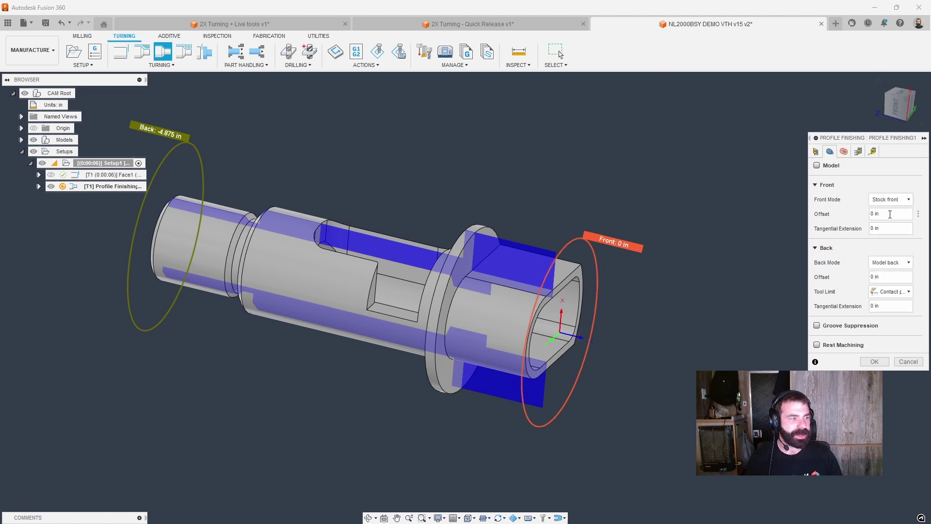
{"action": "left_click", "coordinate": [896, 104]}
{"action": "scroll", "coordinate": [598, 254], "scroll_direction": "up", "scroll_amount": 4}
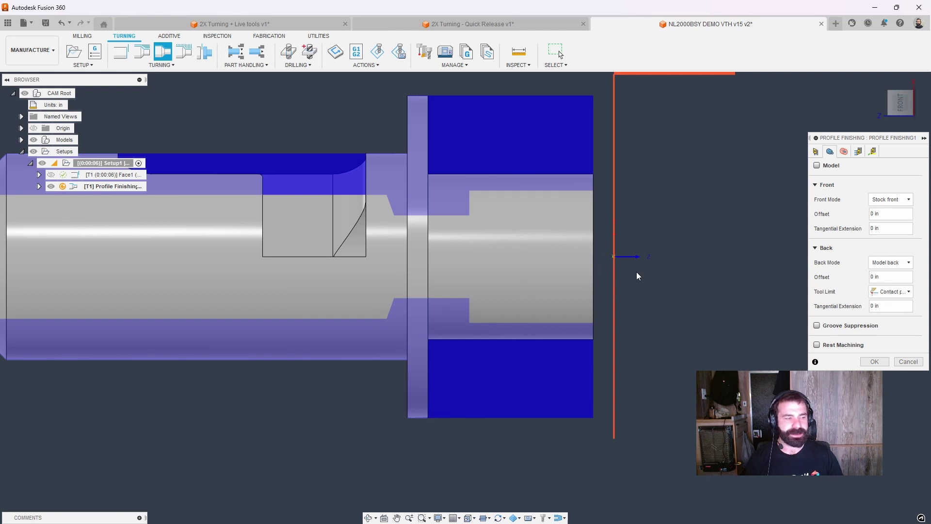
{"action": "left_click", "coordinate": [874, 361]}
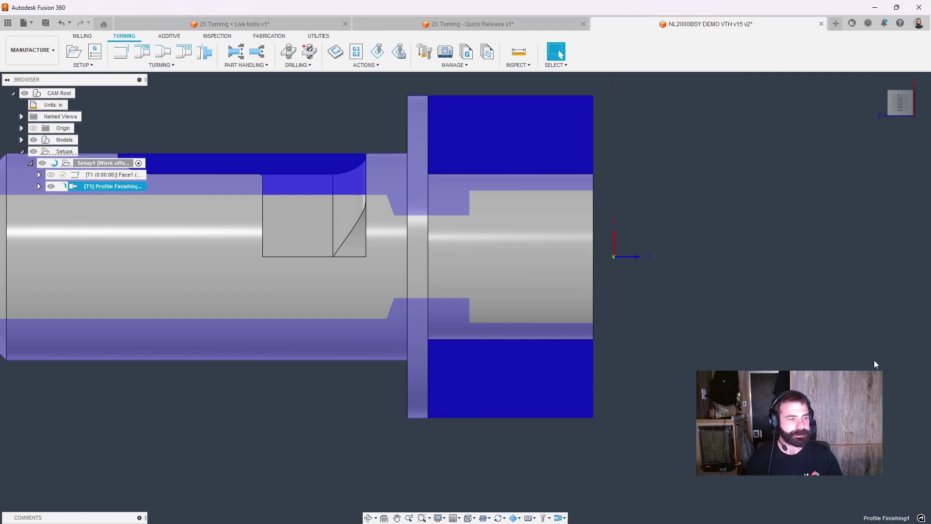
{"action": "scroll", "coordinate": [720, 360], "scroll_direction": "down", "scroll_amount": 2}
{"action": "scroll", "coordinate": [719, 360], "scroll_direction": "down", "scroll_amount": 1}
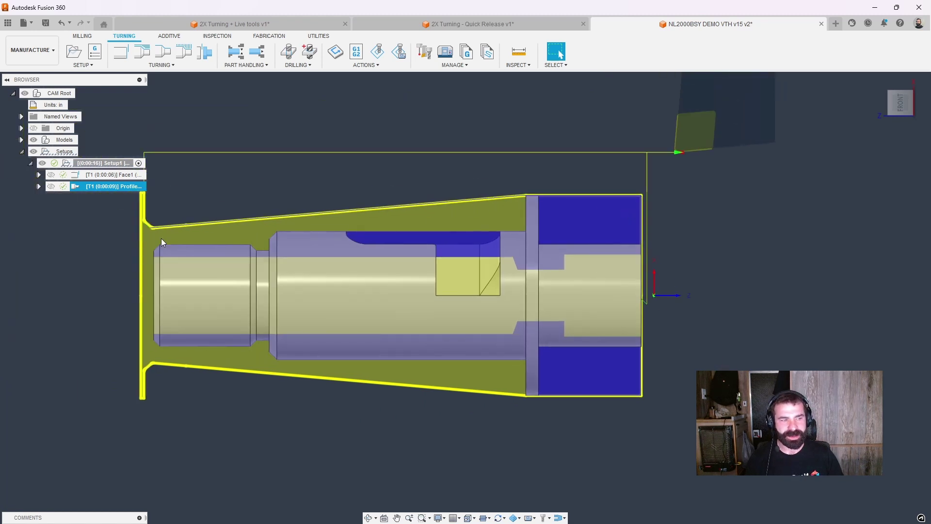
- Limit the profile finishing operation by setting its back mode to Selection and picking the flange's back edge
{"action": "left_click", "coordinate": [77, 186], "text": "ctrl"}
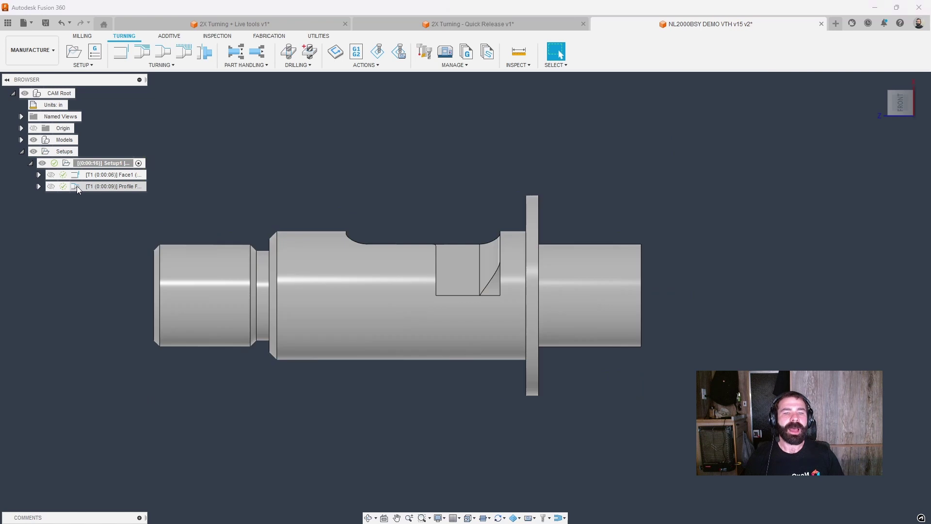
{"action": "double_click", "coordinate": [77, 187]}
{"action": "left_click", "coordinate": [830, 152]}
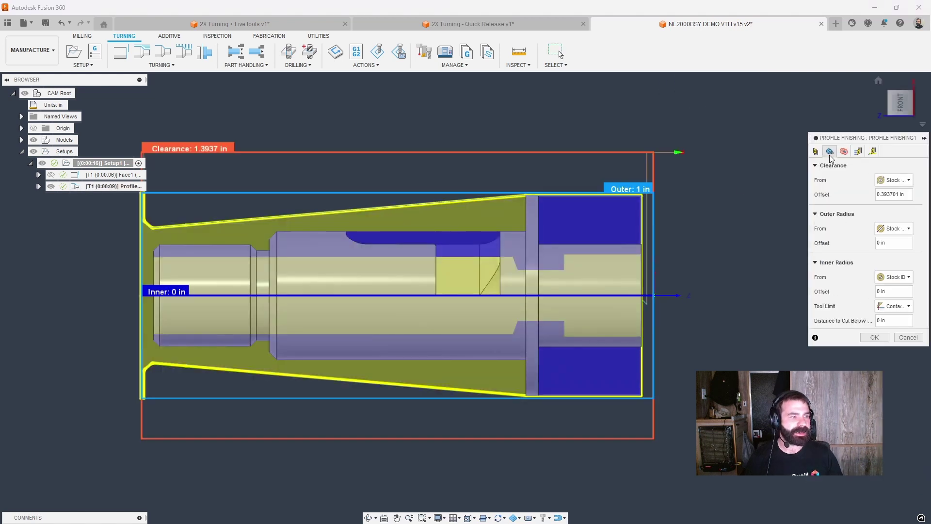
{"action": "left_click", "coordinate": [830, 153]}
{"action": "left_click", "coordinate": [891, 262]}
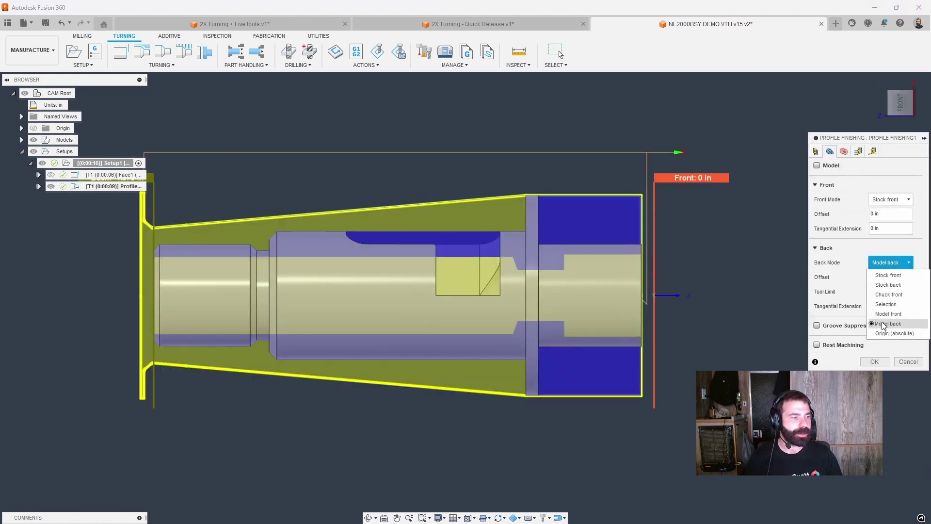
{"action": "left_click", "coordinate": [885, 304]}
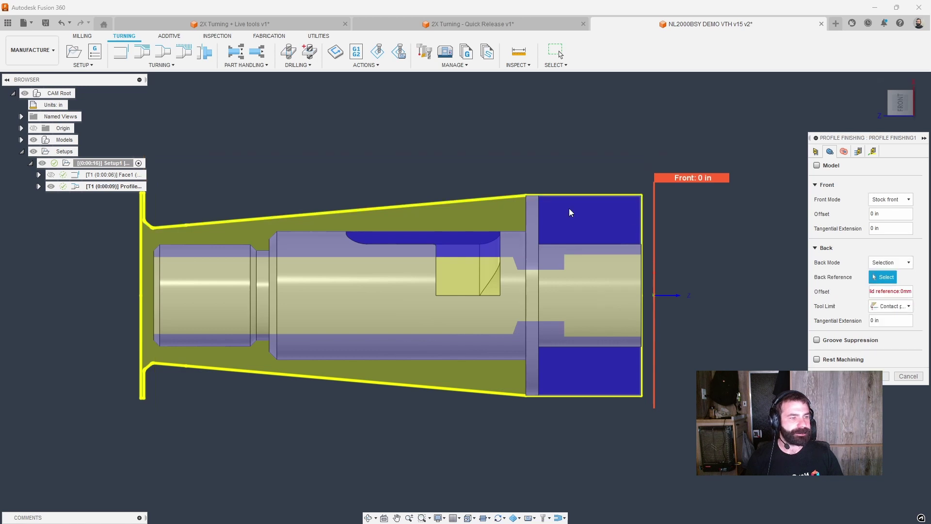
{"action": "left_click", "coordinate": [526, 212]}
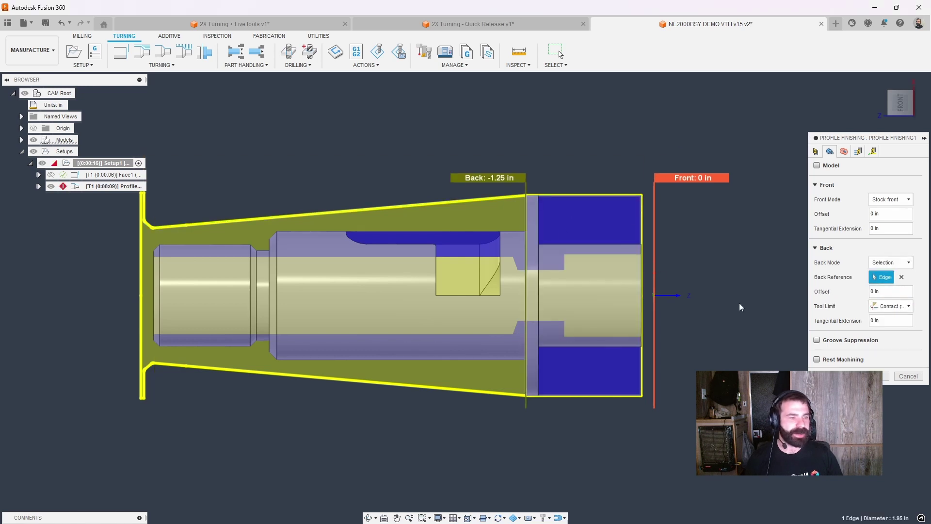
{"action": "left_click", "coordinate": [887, 376]}
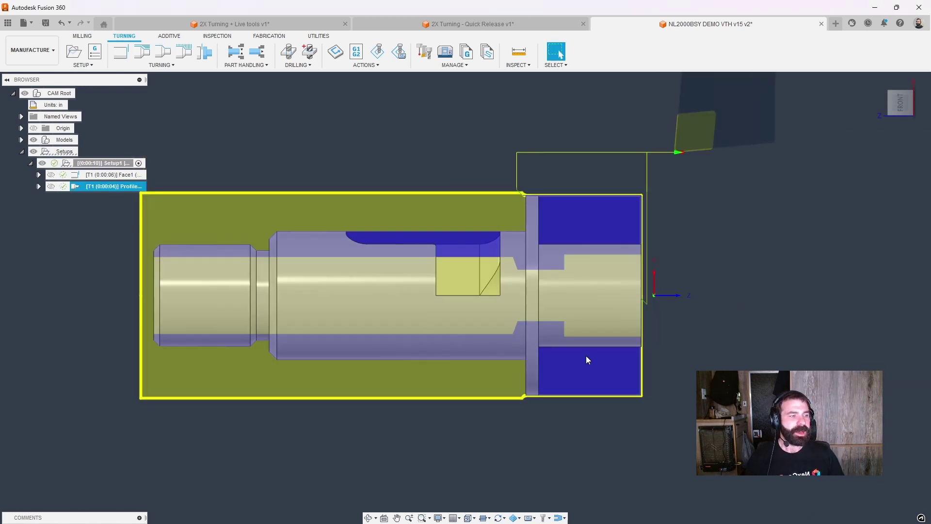
- Create a derived Turning Profile Roughing operation from the profile finishing operation, keeping its tool and boundaries
{"action": "left_click", "coordinate": [108, 173]}
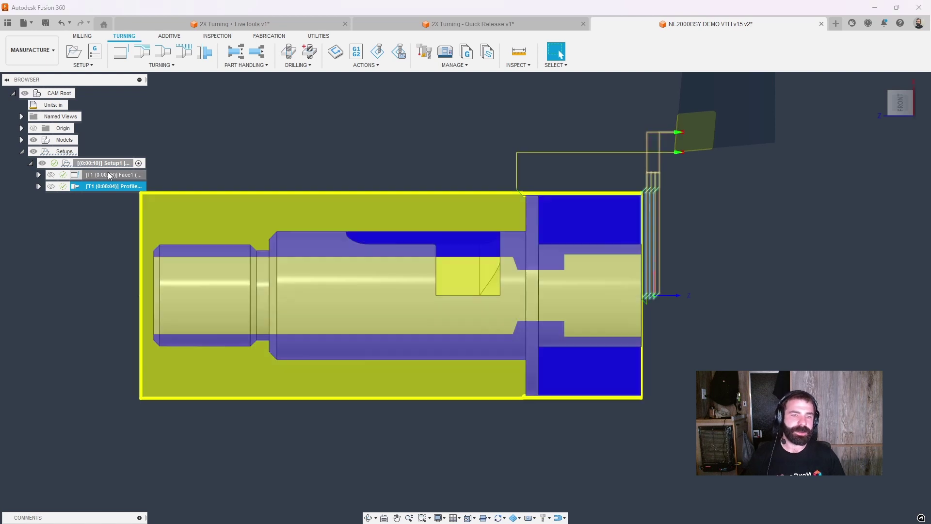
{"action": "left_click", "coordinate": [98, 186]}
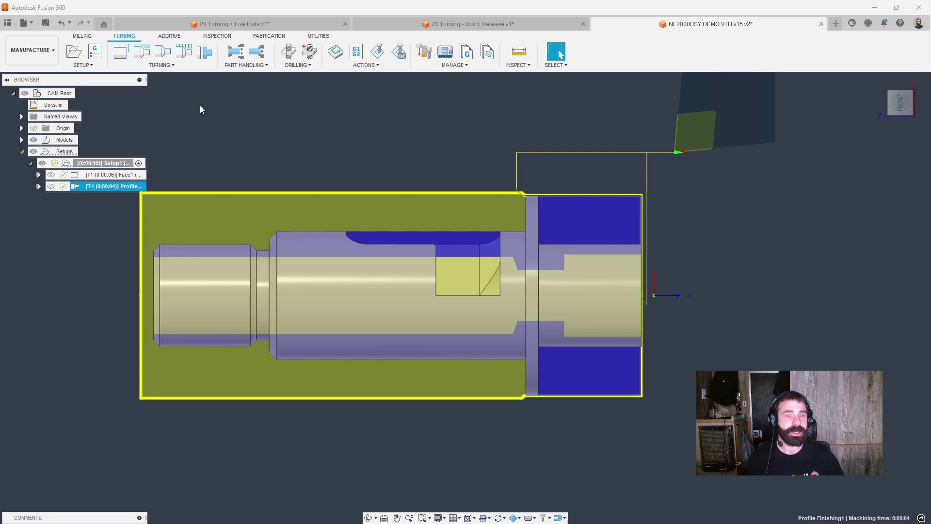
{"action": "right_click", "coordinate": [95, 189]}
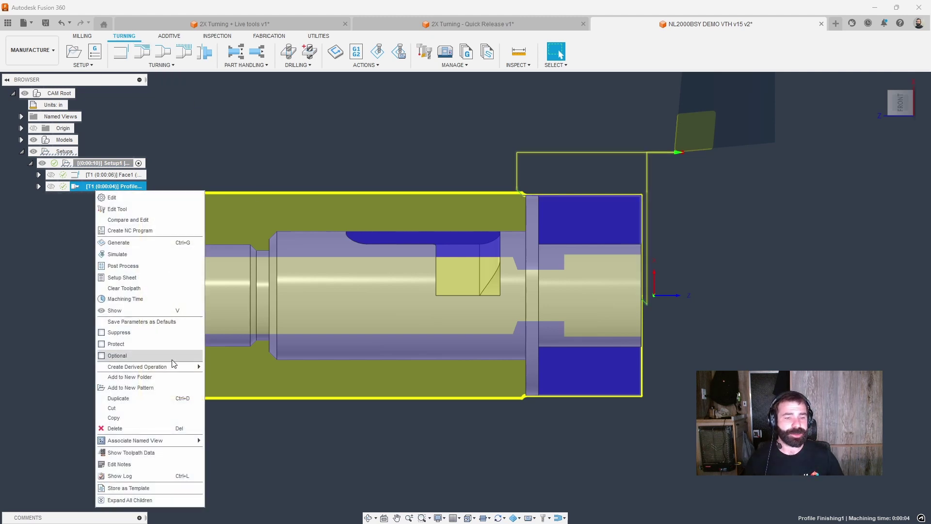
{"action": "mouse_move", "coordinate": [175, 366]}
{"action": "mouse_move", "coordinate": [233, 367]}
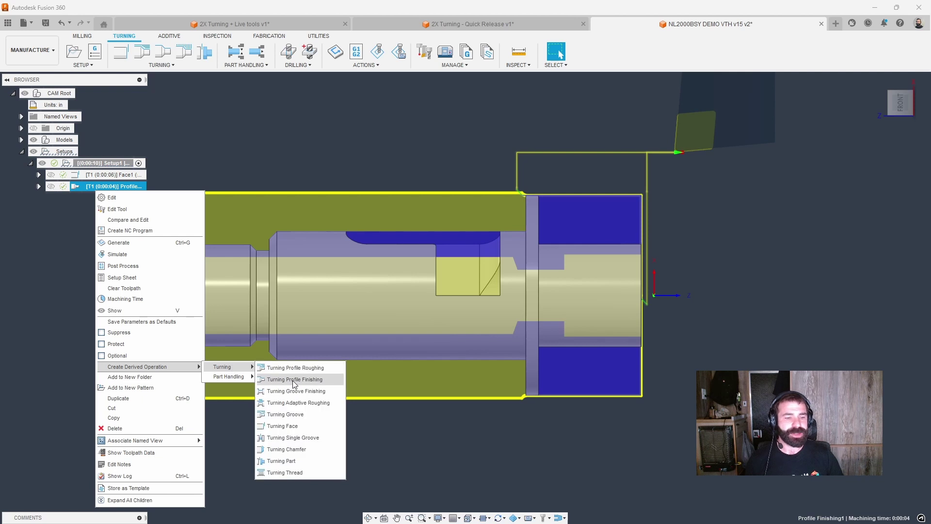
{"action": "left_click", "coordinate": [295, 368]}
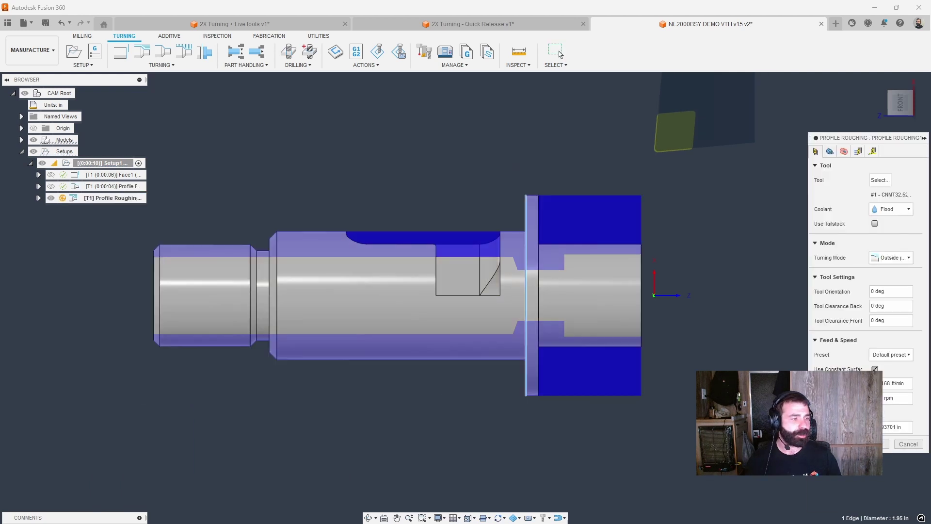
{"action": "key", "text": "Return"}
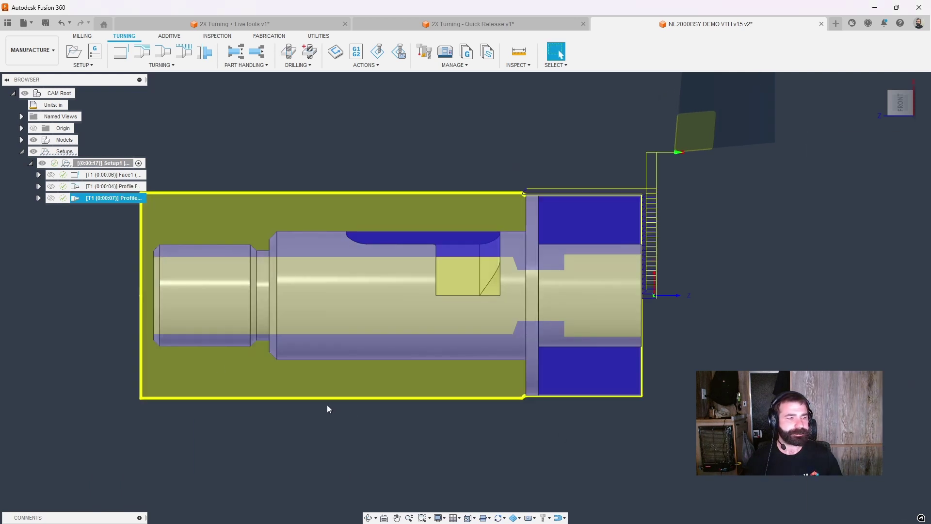
- Check the profile roughing operation's generation log, move the operation ahead of profile finishing and review the toolpaths in the setup
{"action": "left_click", "coordinate": [63, 198]}
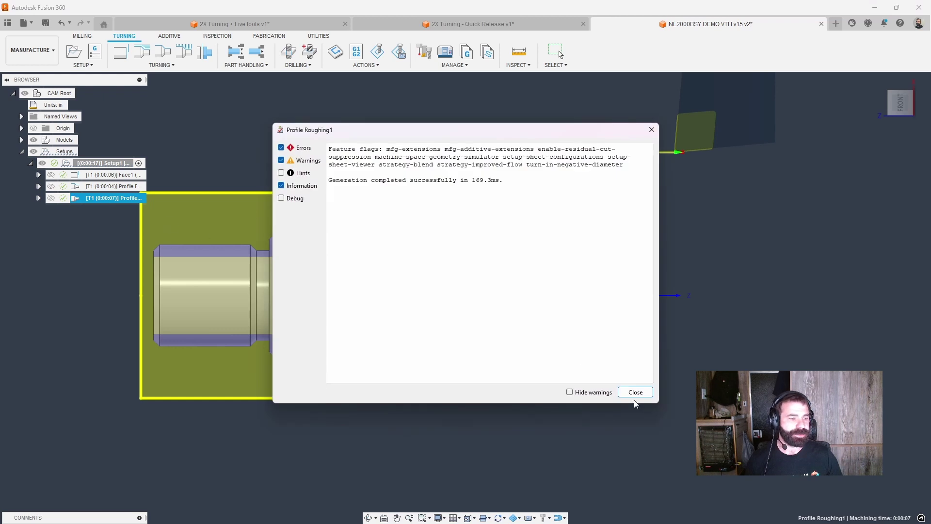
{"action": "left_click", "coordinate": [634, 395]}
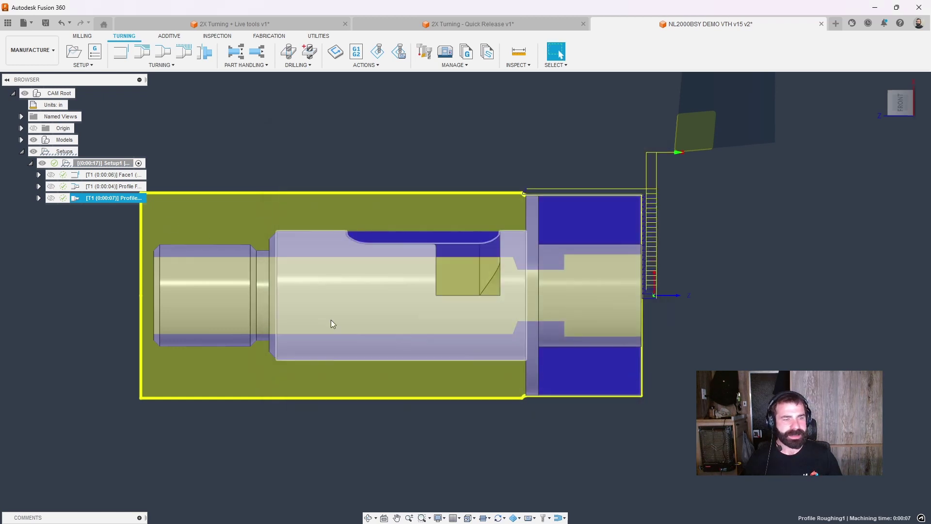
{"action": "left_click_drag", "start_coordinate": [74, 198], "coordinate": [81, 186]}
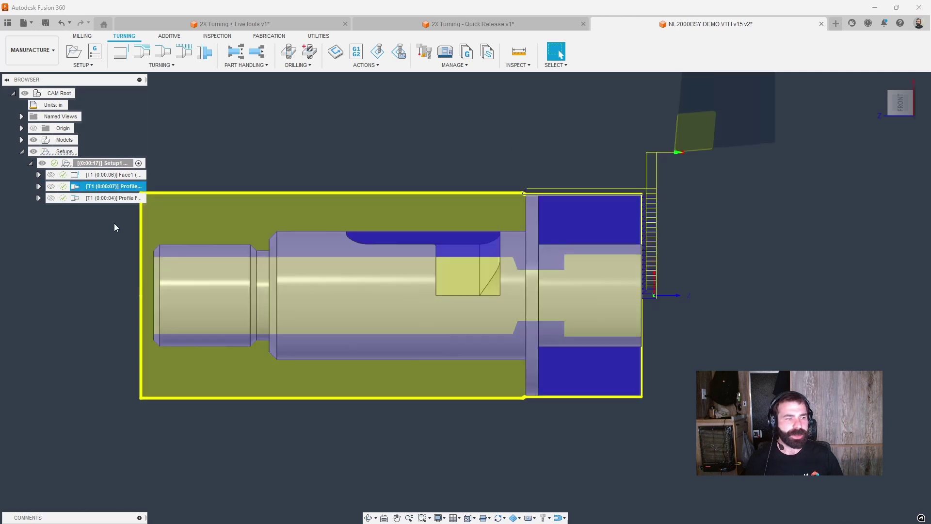
{"action": "left_click", "coordinate": [88, 199]}
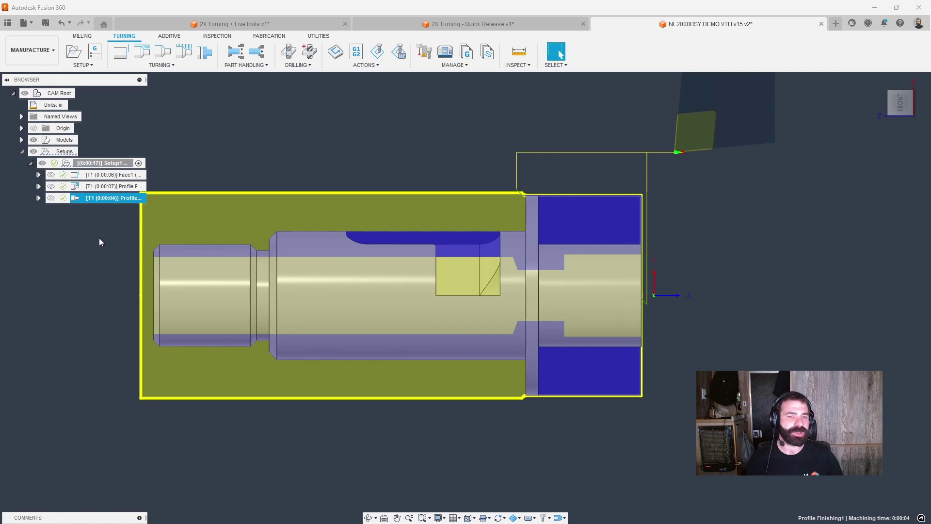
{"action": "left_click", "coordinate": [98, 175]}
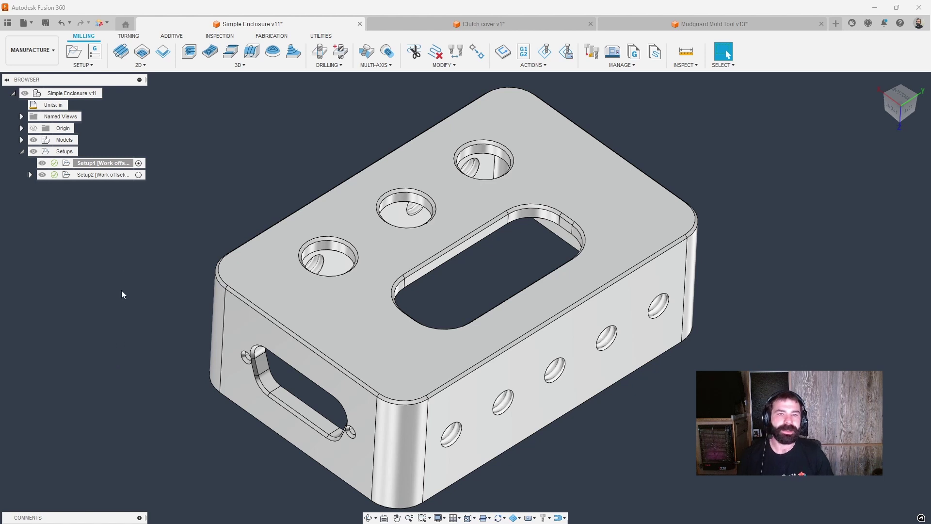
- Create a Face operation in the enclosure's Setup1 with the 2" face mill and check its toolpath against the stock
{"action": "left_click", "coordinate": [121, 51]}
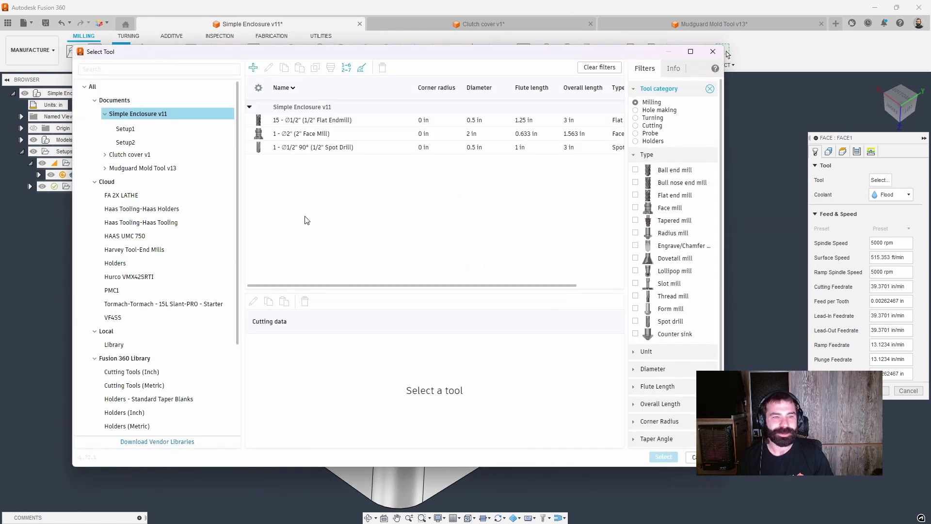
{"action": "left_click", "coordinate": [301, 134]}
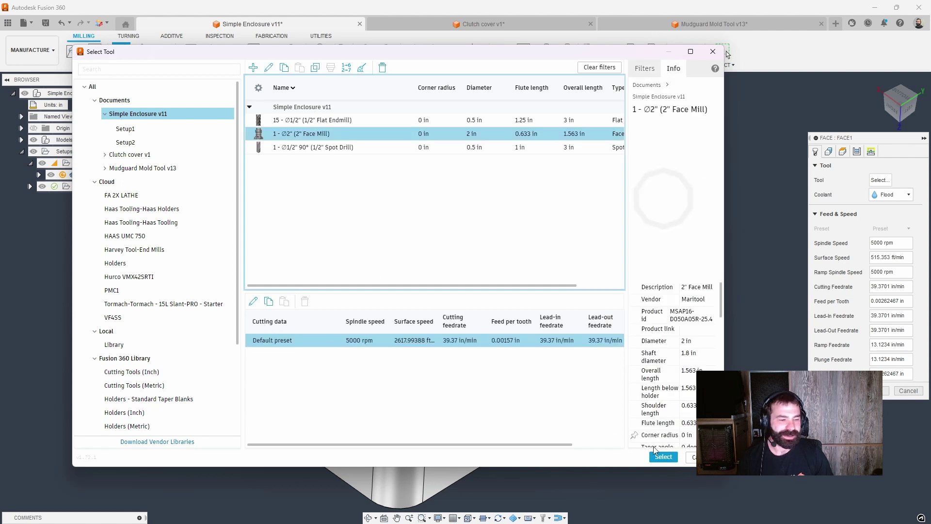
{"action": "left_click", "coordinate": [663, 457]}
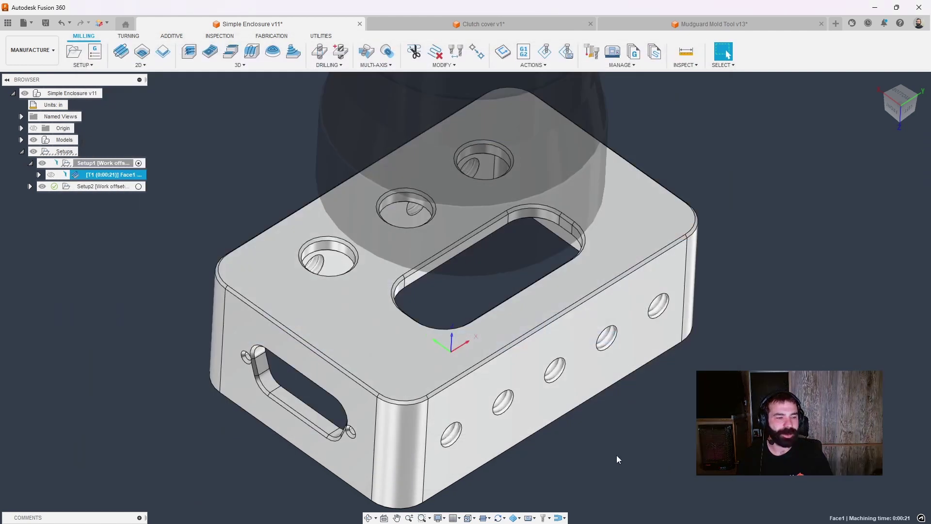
{"action": "scroll", "coordinate": [410, 363], "scroll_direction": "down", "scroll_amount": 2}
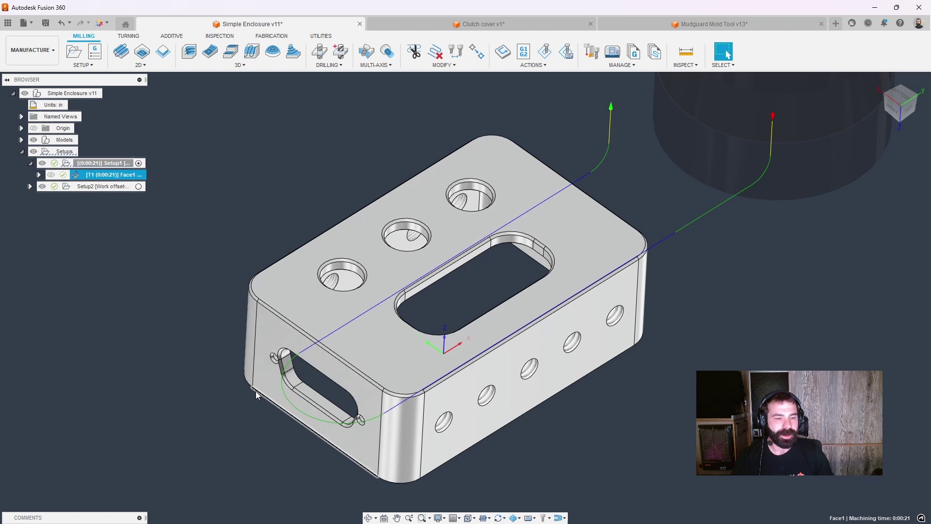
{"action": "left_click", "coordinate": [102, 164]}
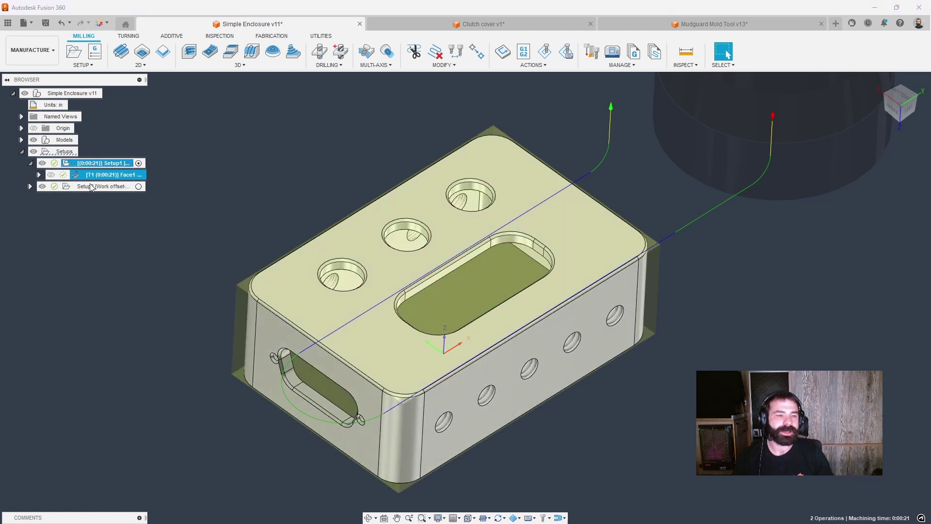
{"action": "mouse_move", "coordinate": [165, 283]}
{"action": "middle_mouse_down", "text": "shift"}
{"action": "mouse_move", "coordinate": [252, 228]}
{"action": "mouse_move", "coordinate": [170, 288]}
{"action": "middle_mouse_up", "text": "shift"}
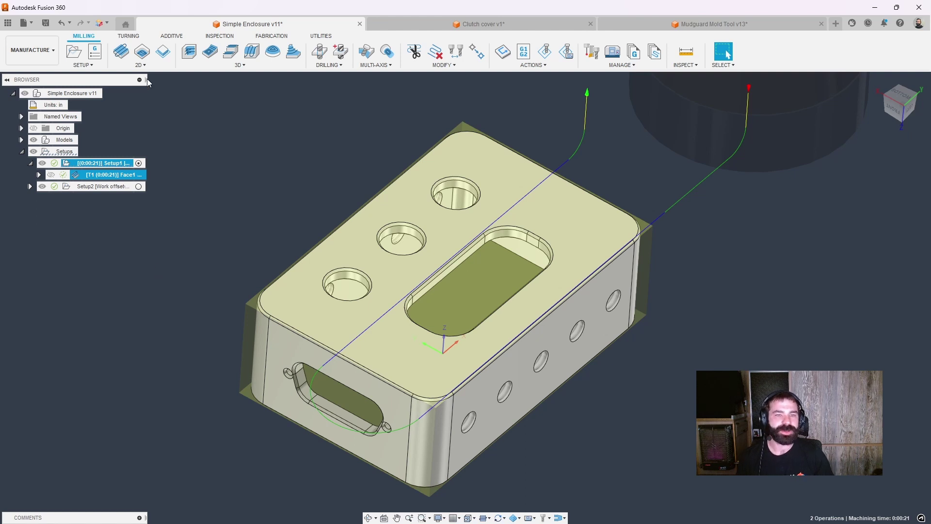
- Show the full setup and operation names, and activate Setup2 for the enclosure's open side
{"action": "left_click_drag", "start_coordinate": [146, 79], "coordinate": [224, 84]}
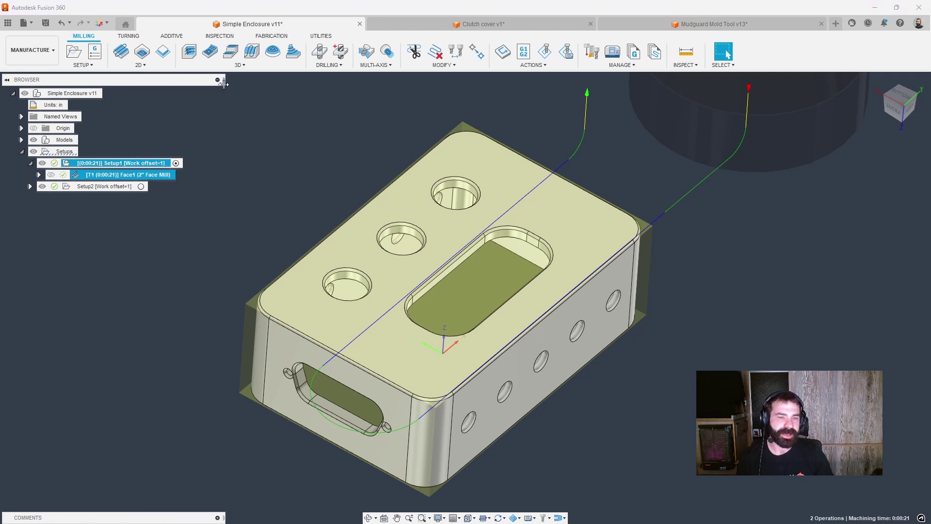
{"action": "left_click", "coordinate": [228, 187]}
{"action": "left_click", "coordinate": [122, 187]}
{"action": "middle_click_drag", "start_coordinate": [227, 313], "coordinate": [256, 174], "text": "shift"}
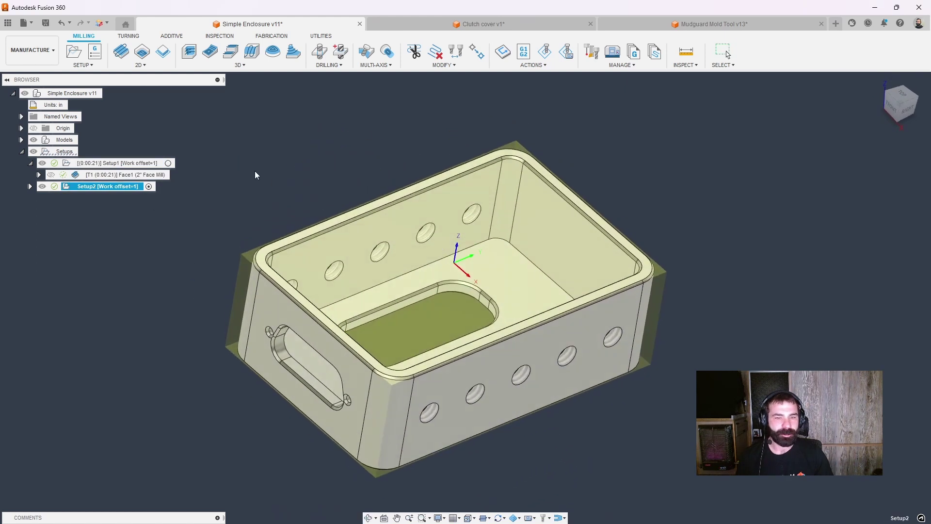
- Copy the 2" face mill Face operation from Setup1 into Setup2, generate it and inspect its toolpath over the enclosure's rim
{"action": "left_click", "coordinate": [136, 175]}
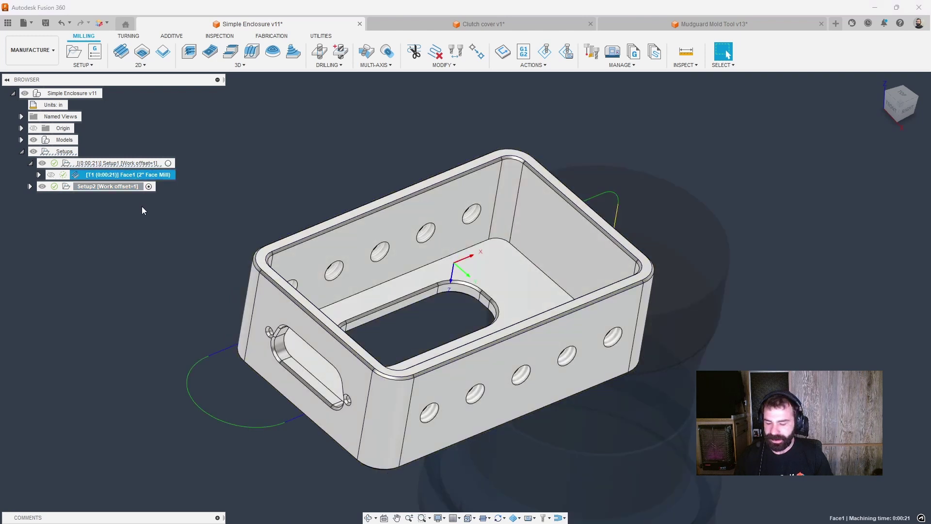
{"action": "key", "text": "ctrl+c"}
{"action": "key", "text": "ctrl+v"}
{"action": "left_click_drag", "start_coordinate": [140, 187], "coordinate": [97, 201]}
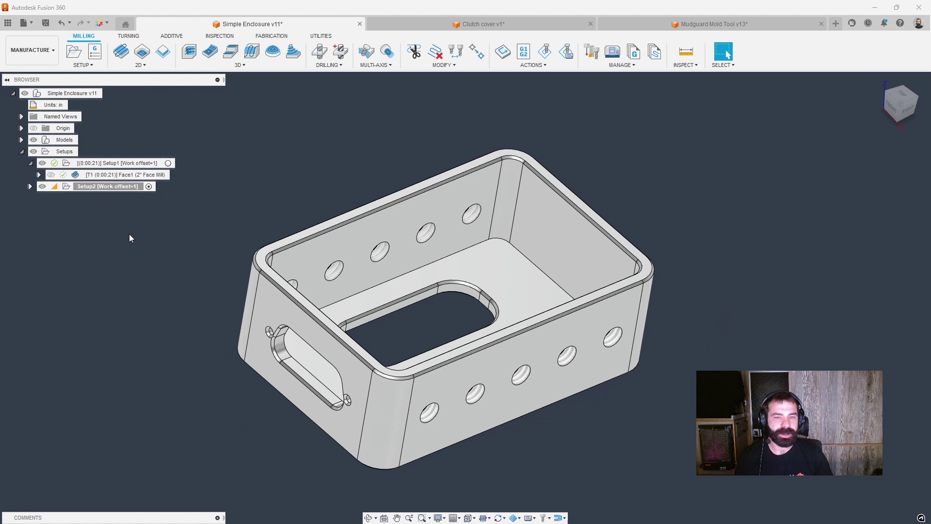
{"action": "left_click", "coordinate": [30, 186]}
{"action": "left_click", "coordinate": [97, 210]}
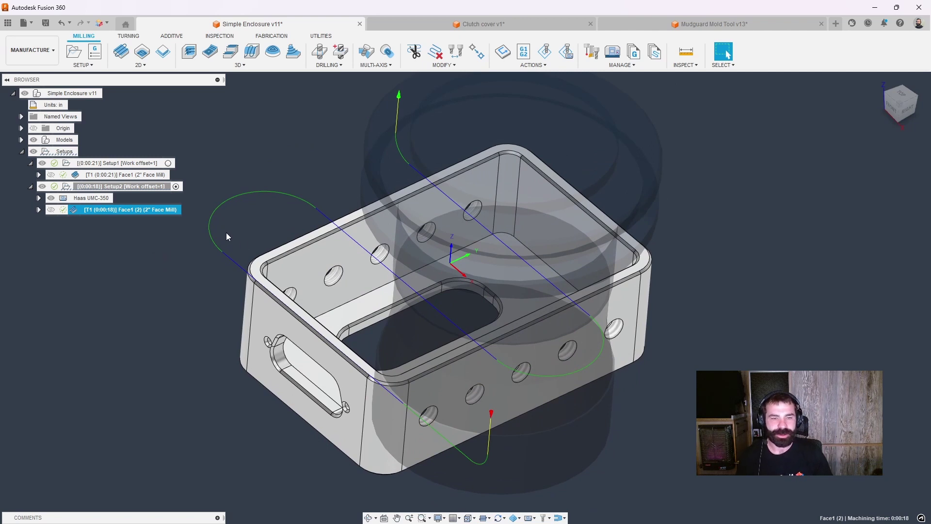
{"action": "scroll", "coordinate": [248, 255], "scroll_direction": "up", "scroll_amount": 2}
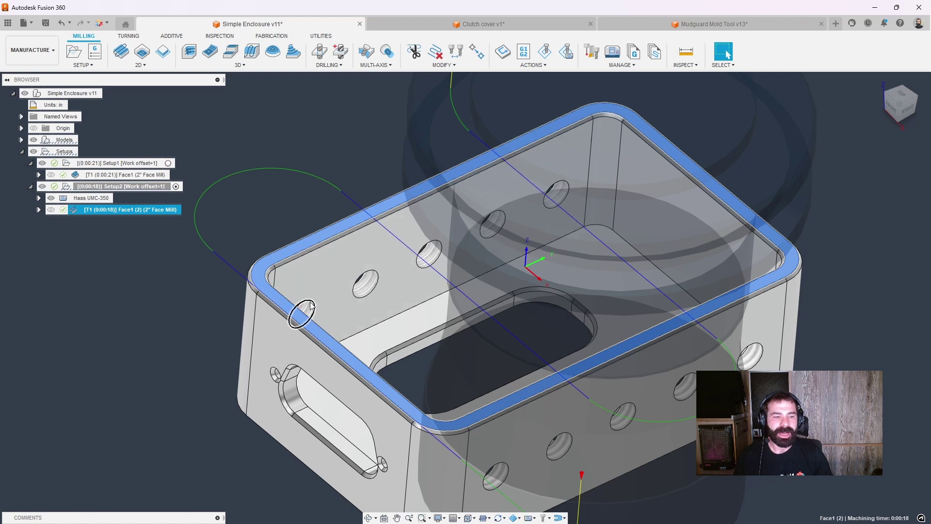
{"action": "left_click", "coordinate": [404, 337]}
{"action": "left_click", "coordinate": [177, 340]}
{"action": "middle_click_drag", "start_coordinate": [188, 312], "coordinate": [196, 268], "text": "shift"}
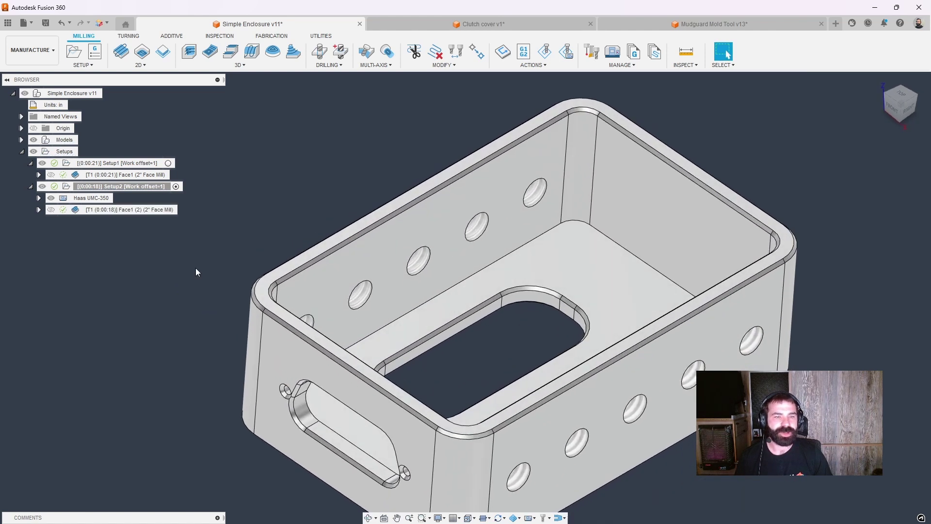
- Create a Horizontal operation in Setup2 with the 1/2" flat endmill and Aluminum - Finishing preset, and inspect its toolpath on the enclosure
{"action": "left_click", "coordinate": [241, 65]}
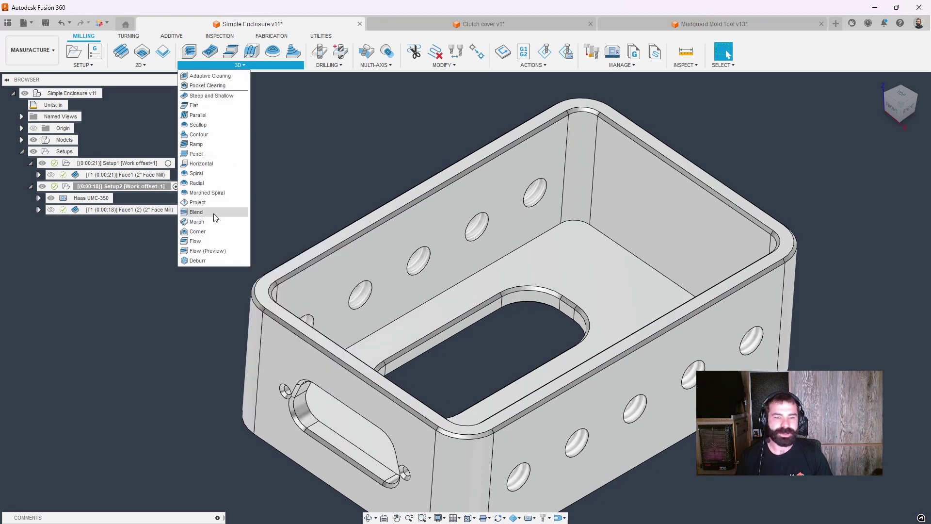
{"action": "left_click", "coordinate": [203, 163]}
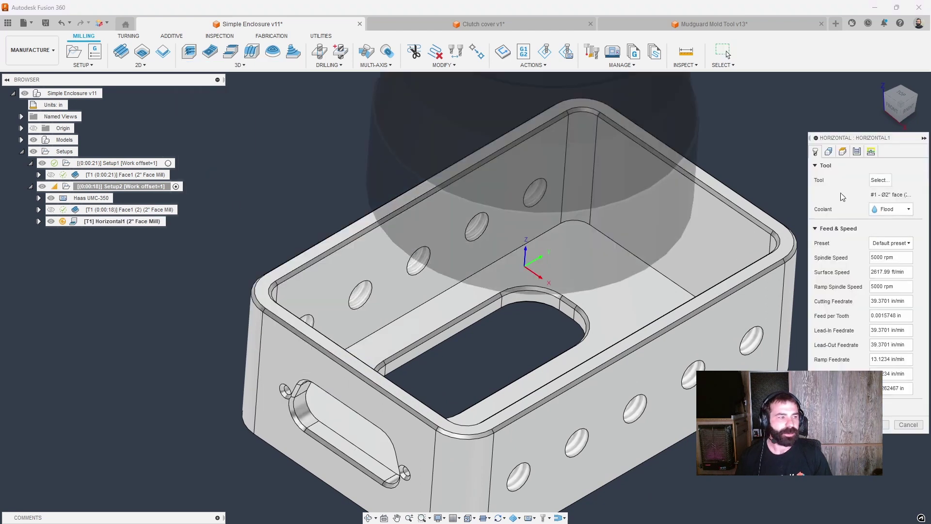
{"action": "left_click", "coordinate": [880, 180]}
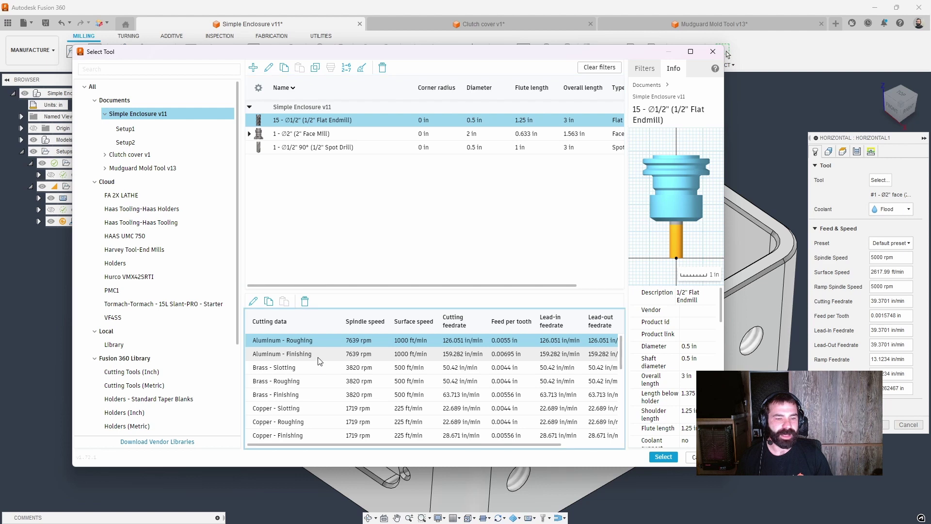
{"action": "key", "text": "Down"}
{"action": "left_click", "coordinate": [663, 457]}
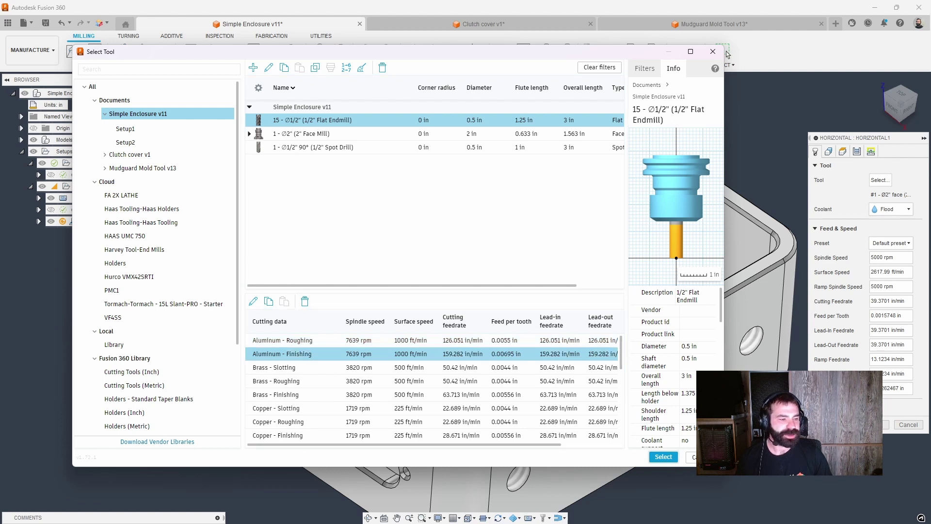
{"action": "left_click", "coordinate": [883, 427]}
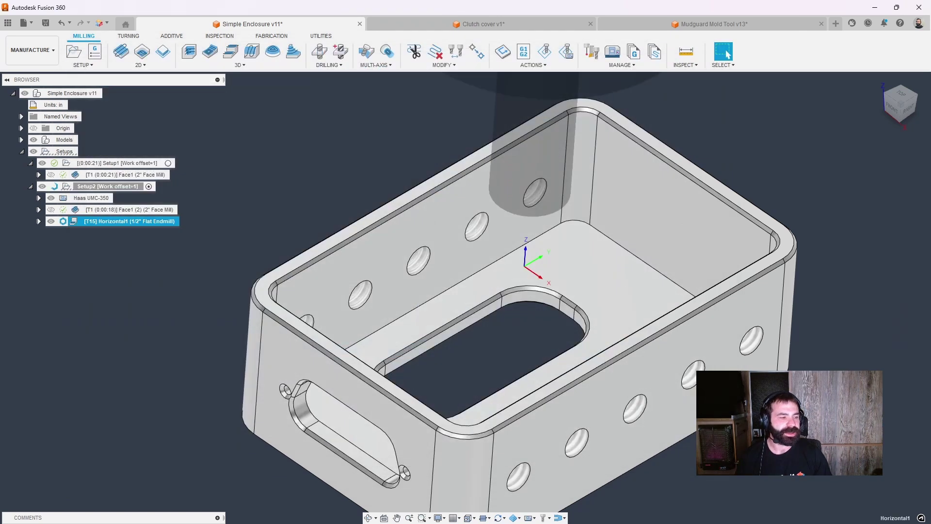
{"action": "scroll", "coordinate": [296, 342], "scroll_direction": "down", "scroll_amount": 2}
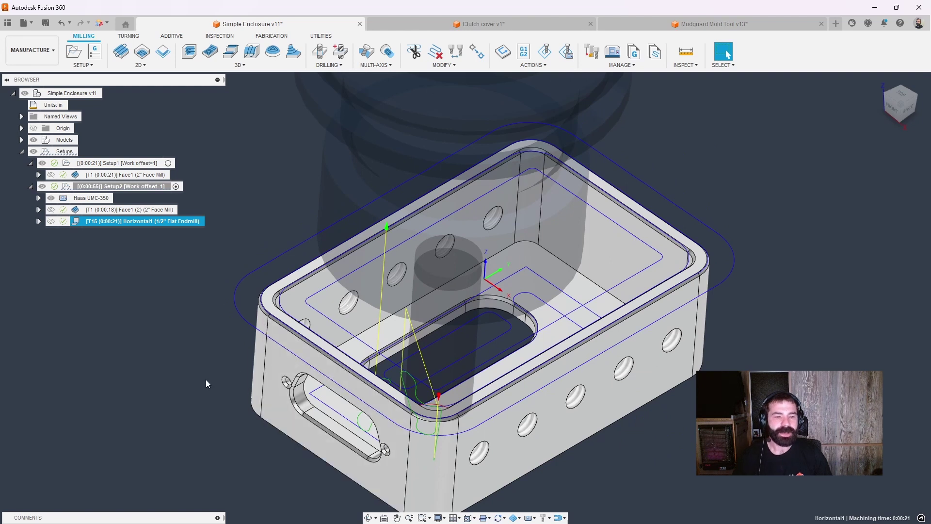
{"action": "middle_click_drag", "start_coordinate": [197, 379], "coordinate": [223, 339], "text": "shift"}
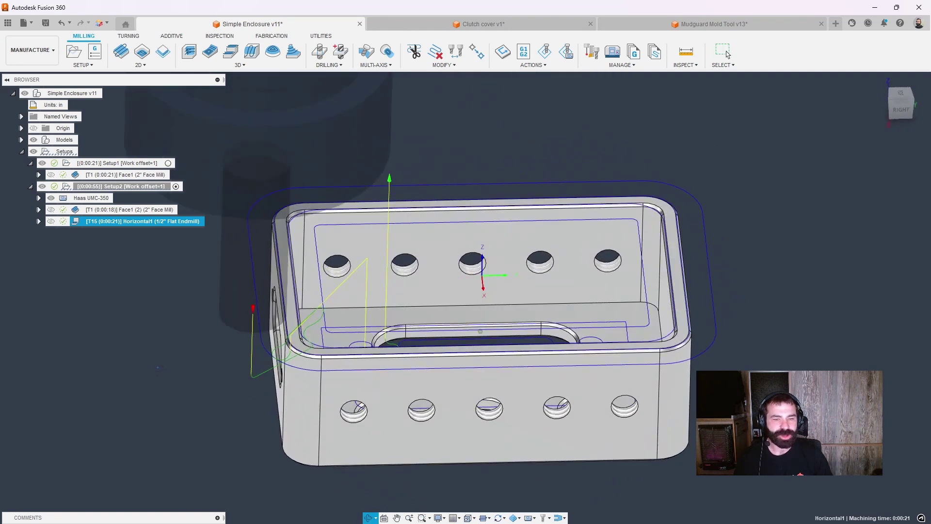
{"action": "left_click", "coordinate": [285, 238]}
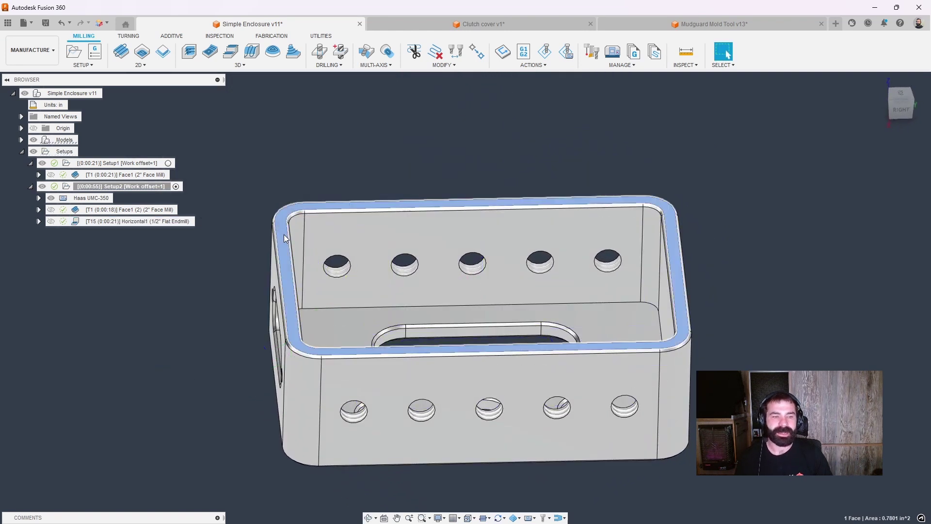
{"action": "left_click", "coordinate": [98, 224]}
{"action": "middle_click_drag", "start_coordinate": [95, 229], "coordinate": [203, 300], "text": "shift"}
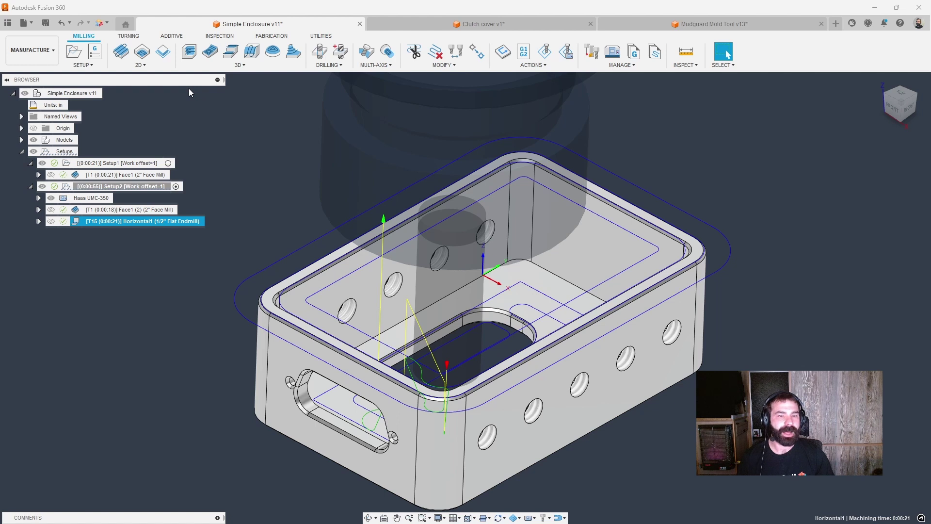
- Create a 3D Adaptive Clearing operation in Setup2 with the 1/2" flat endmill and the Aluminum - Roughing preset
{"action": "left_click", "coordinate": [189, 51]}
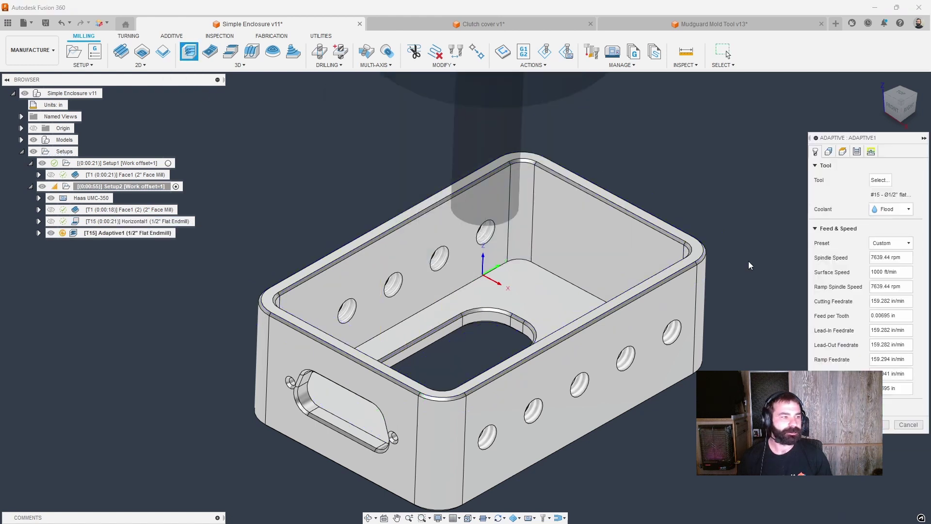
{"action": "left_click", "coordinate": [897, 242]}
{"action": "left_click", "coordinate": [887, 269]}
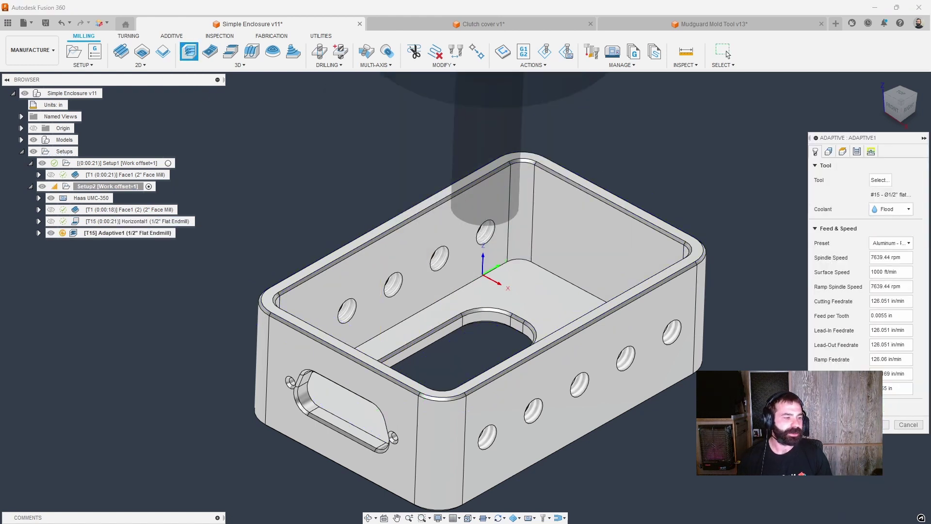
{"action": "key", "text": "Return"}
- Move the Adaptive operation ahead of the Horizontal operation in Setup2 and compare both toolpaths on the enclosure
{"action": "left_click", "coordinate": [72, 233]}
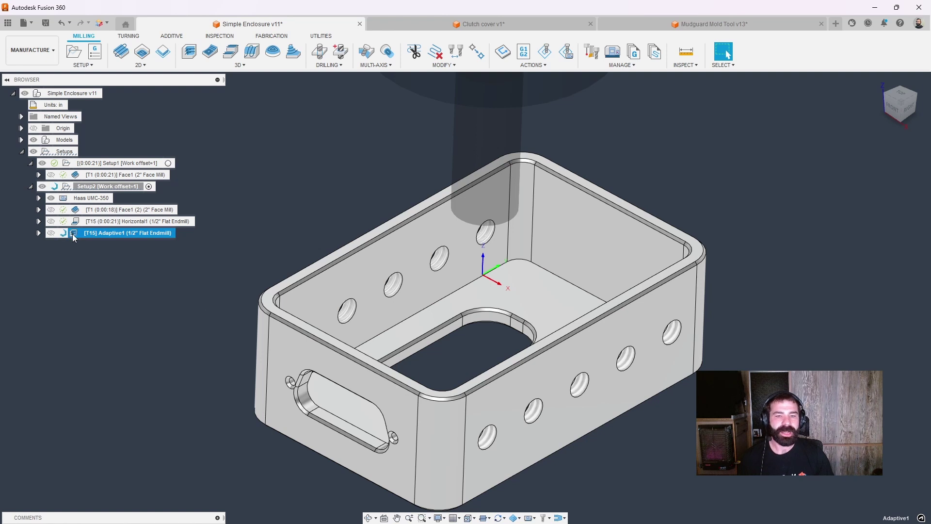
{"action": "left_click_drag", "start_coordinate": [75, 236], "coordinate": [85, 221]}
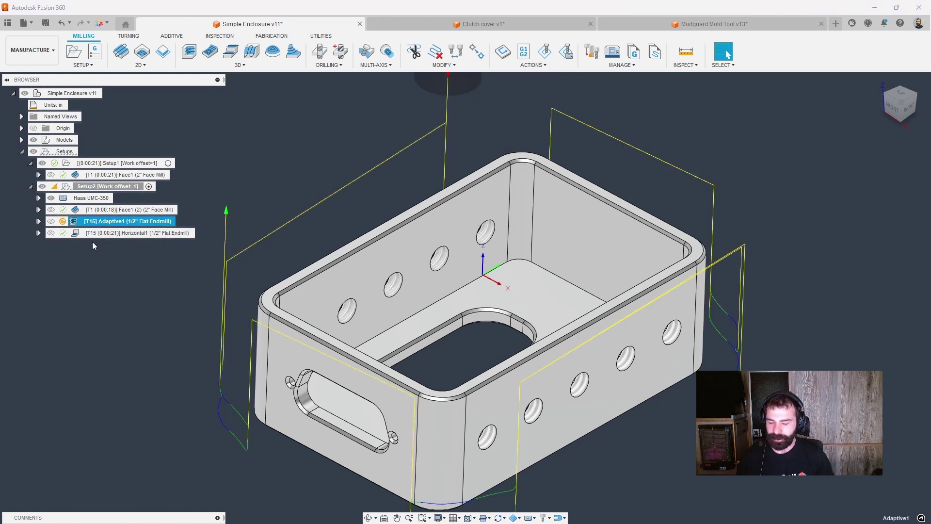
{"action": "left_click", "coordinate": [95, 234]}
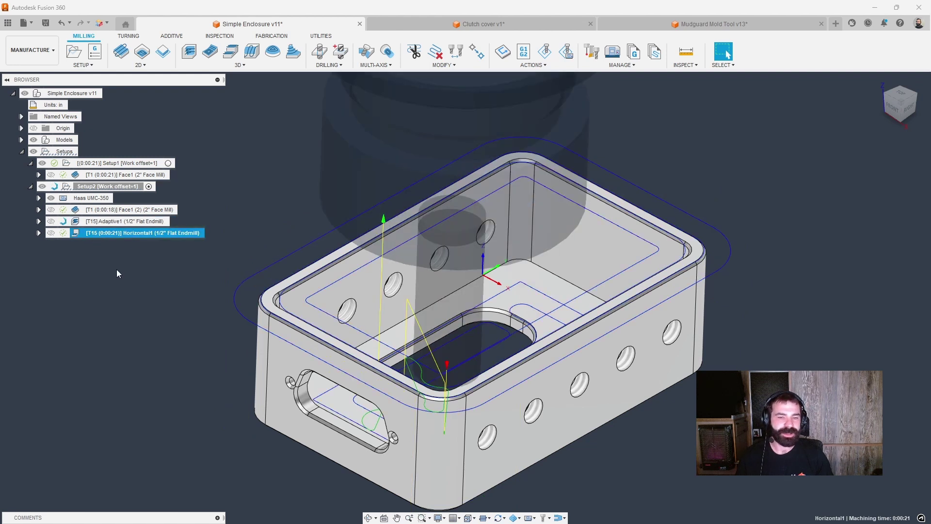
{"action": "left_click", "coordinate": [90, 221]}
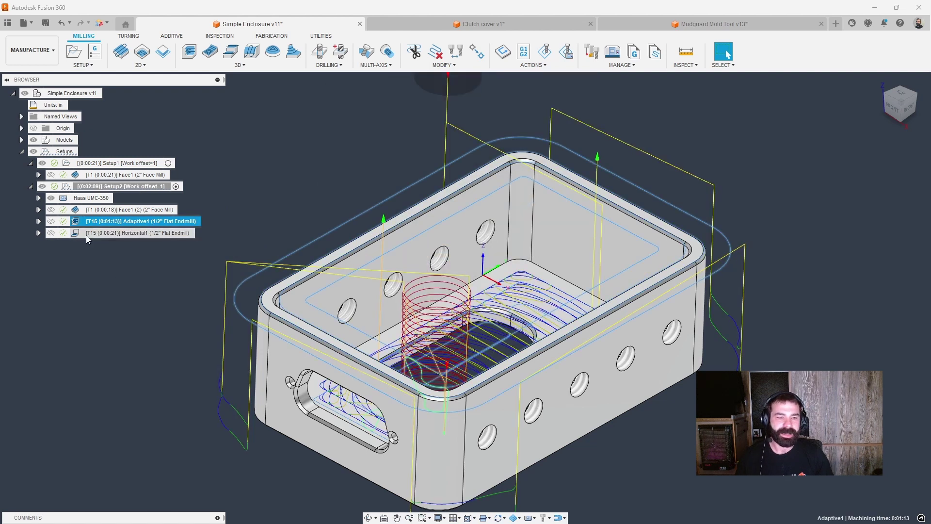
{"action": "left_click", "coordinate": [85, 235]}
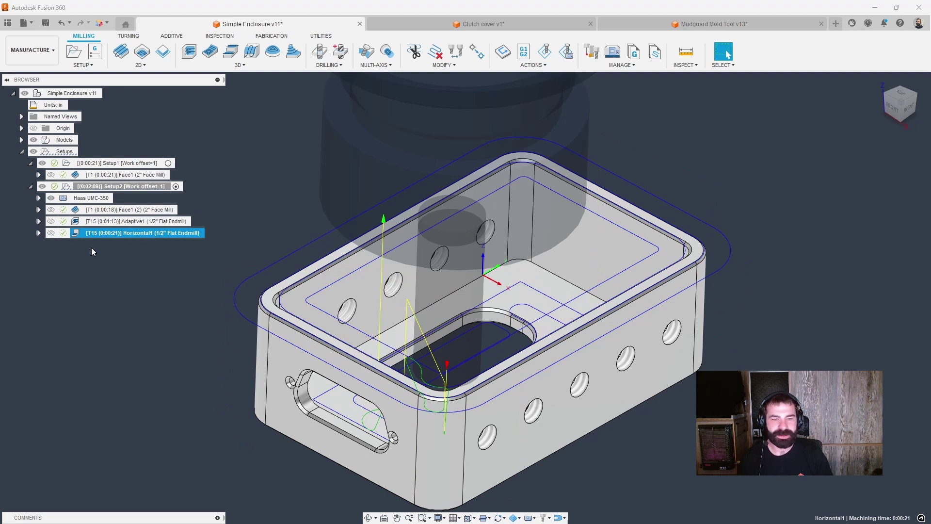
{"action": "left_click", "coordinate": [89, 223], "text": "ctrl"}
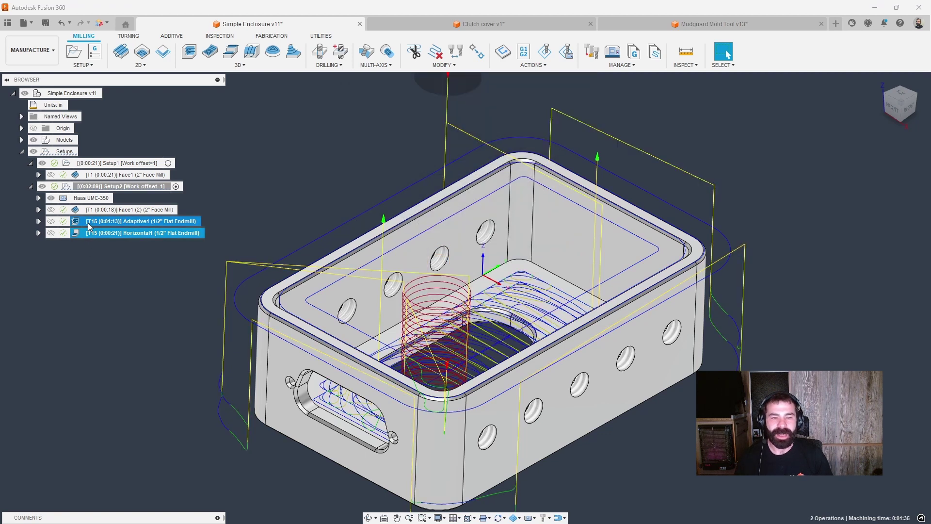
- Copy the Adaptive and Horizontal operations from Setup2 into Setup1 and inspect the Horizontal toolpath on the enclosure's flat side
{"action": "right_click", "coordinate": [89, 227]}
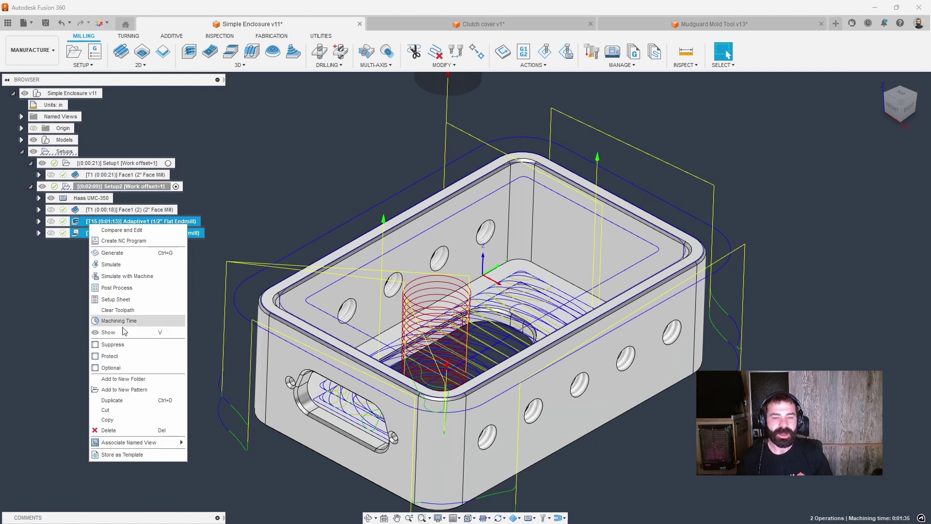
{"action": "left_click", "coordinate": [119, 420]}
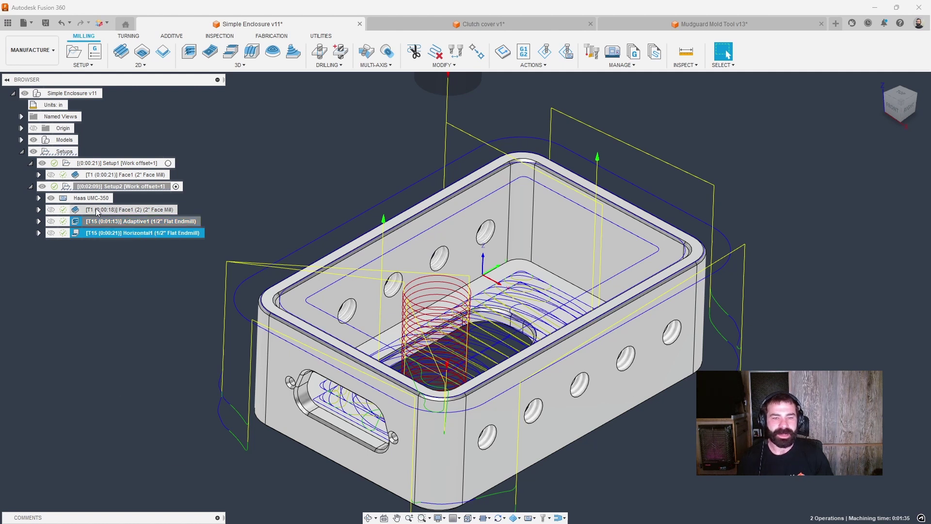
{"action": "left_click", "coordinate": [81, 163]}
{"action": "right_click", "coordinate": [80, 163]}
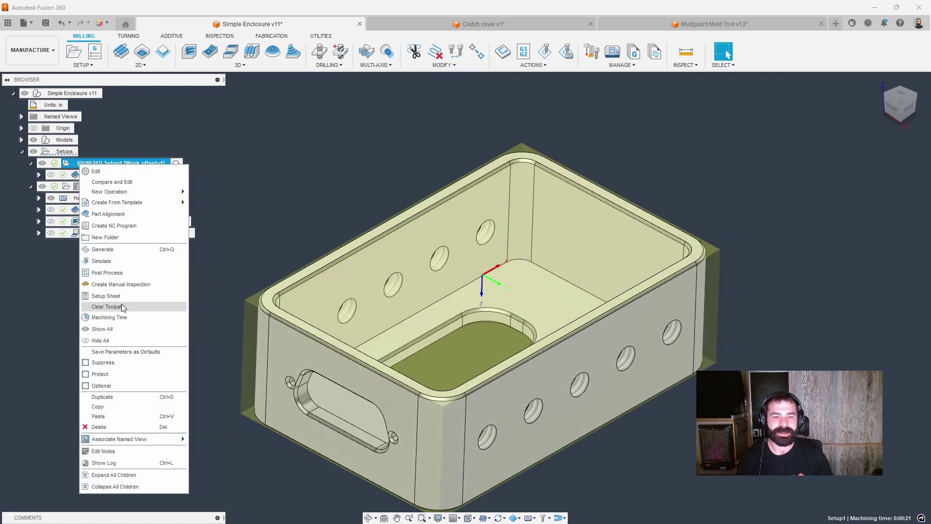
{"action": "left_click", "coordinate": [119, 416]}
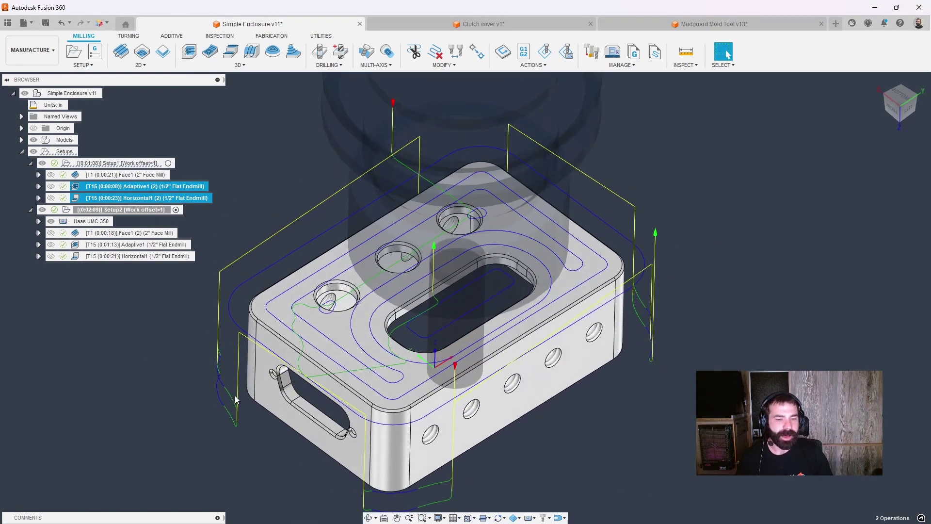
{"action": "left_click", "coordinate": [177, 322]}
{"action": "left_click", "coordinate": [151, 198]}
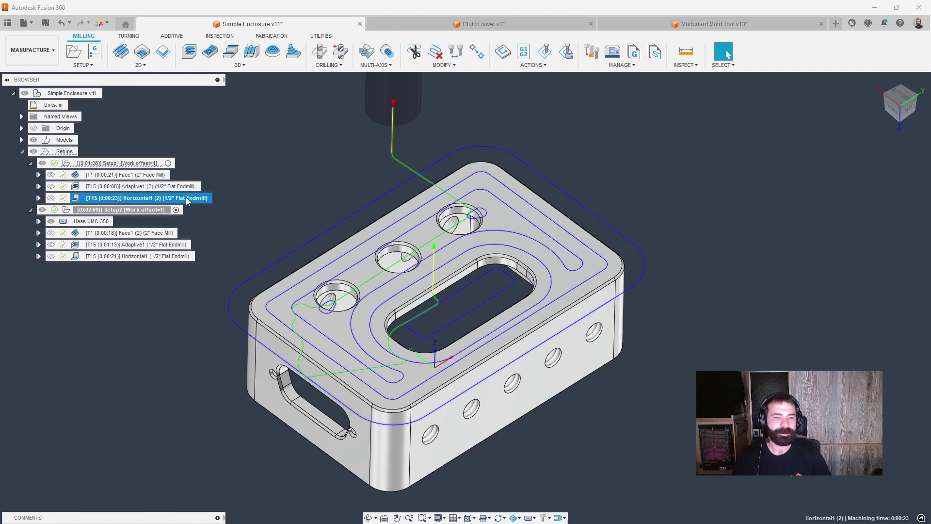
- Create a Flat operation in Setup2 with the 1/2" flat endmill and Aluminum - Finishing preset, and compare its toolpath with the Horizontal operation's
{"action": "left_click", "coordinate": [266, 66]}
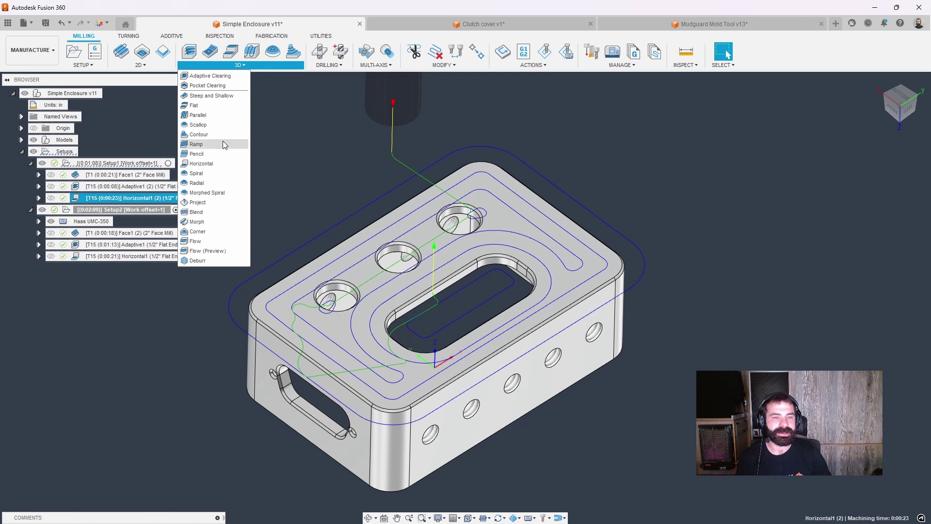
{"action": "left_click", "coordinate": [209, 103]}
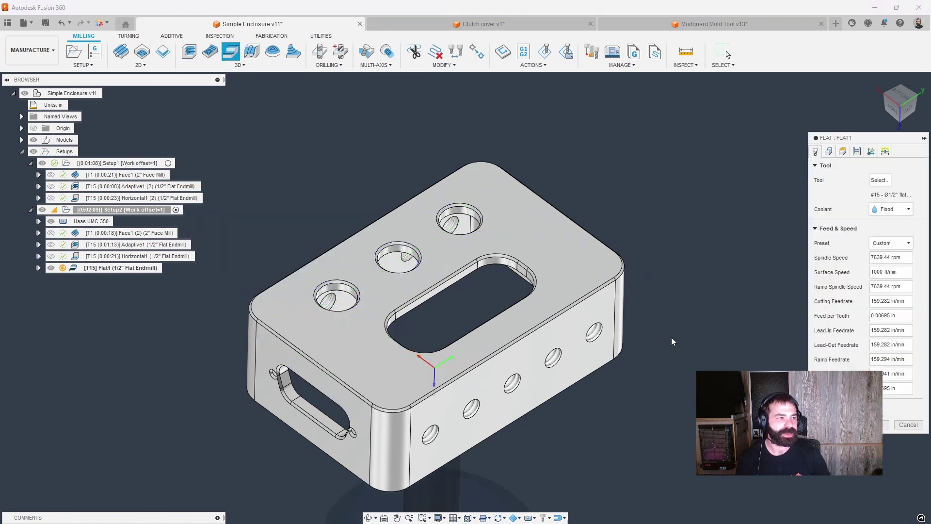
{"action": "left_click", "coordinate": [888, 243]}
{"action": "left_click", "coordinate": [888, 262]}
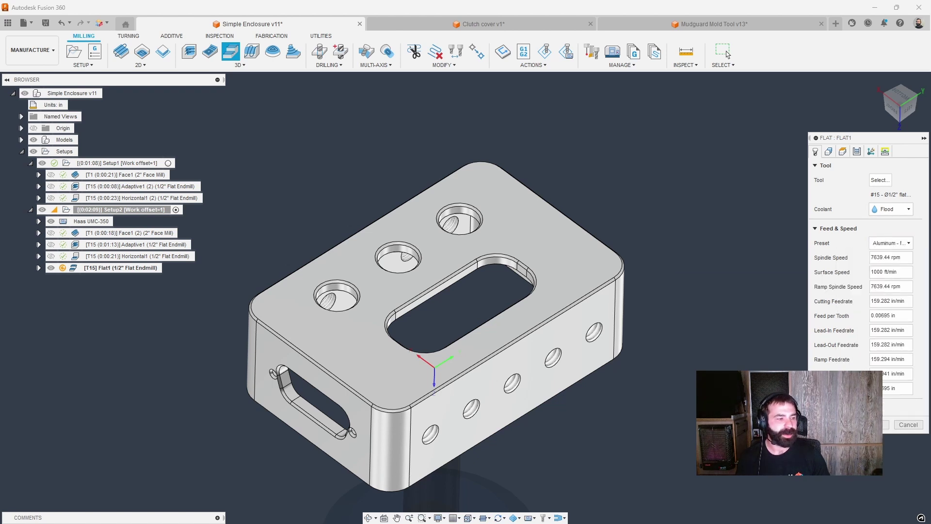
{"action": "left_click", "coordinate": [871, 424]}
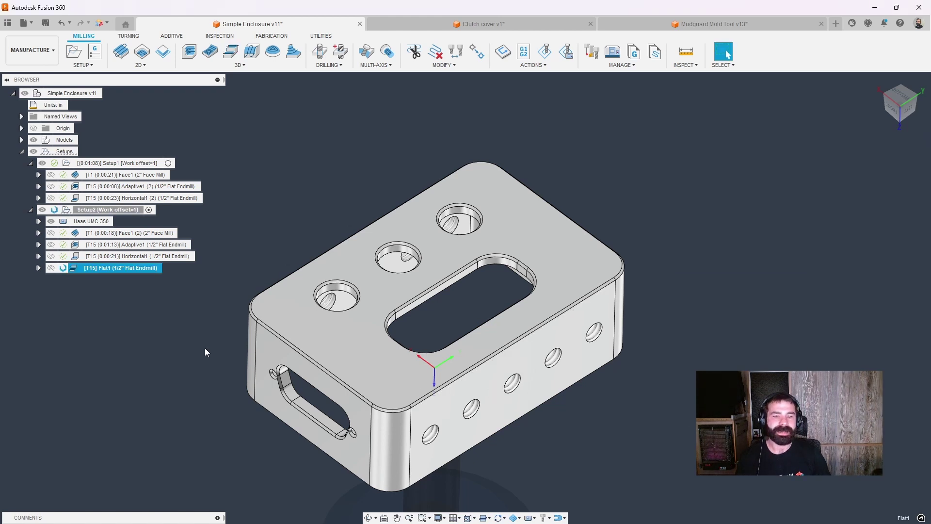
{"action": "middle_click_drag", "start_coordinate": [245, 374], "coordinate": [204, 283], "text": "shift"}
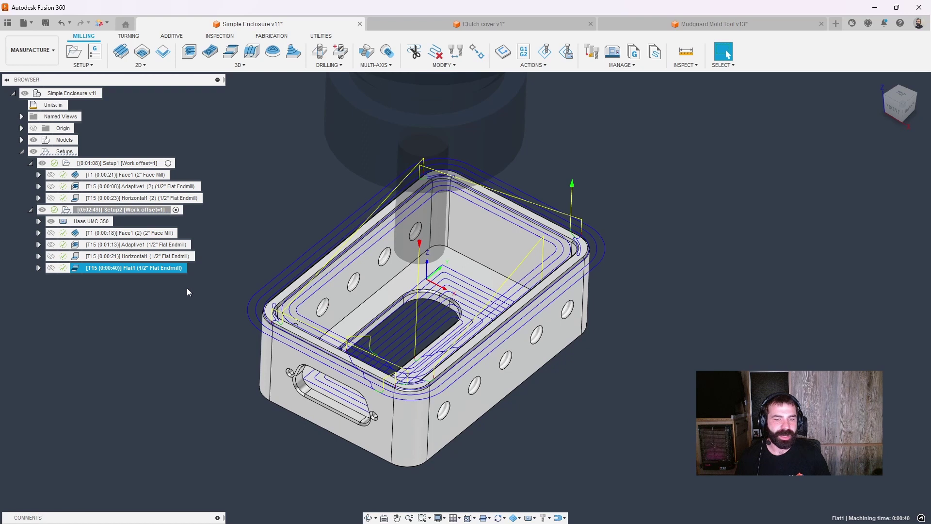
{"action": "left_click", "coordinate": [120, 271]}
{"action": "left_click", "coordinate": [114, 258]}
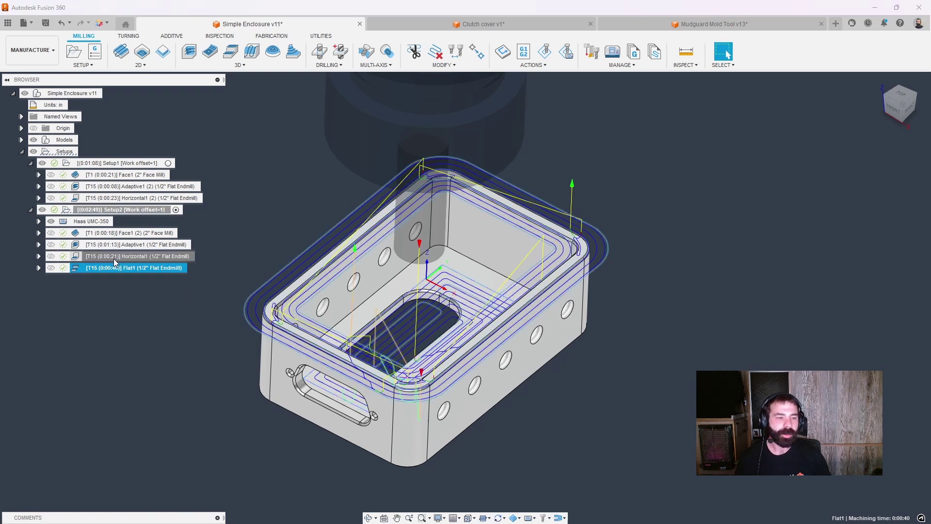
- Try a manual stepover with a maximum of 0.4 in on Setup2's Horizontal operation
{"action": "double_click", "coordinate": [112, 258]}
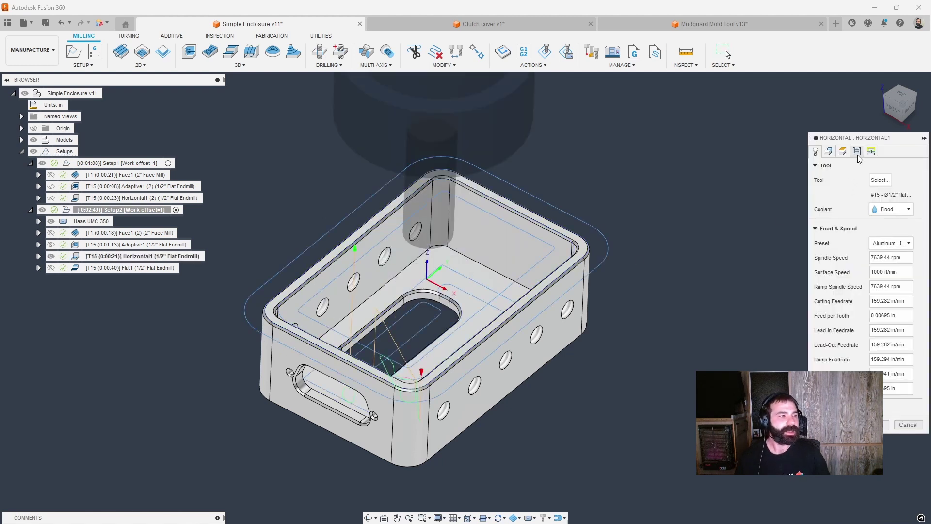
{"action": "left_click", "coordinate": [857, 152]}
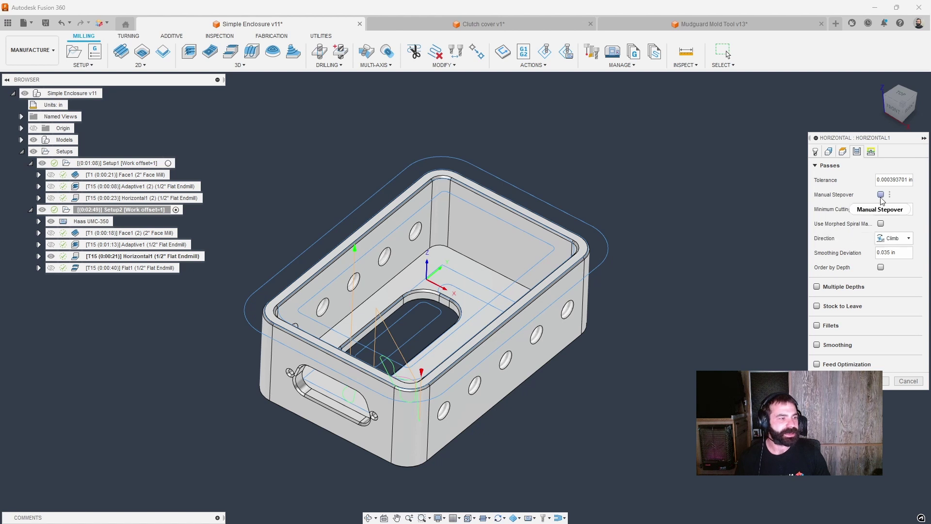
{"action": "left_click", "coordinate": [881, 194]}
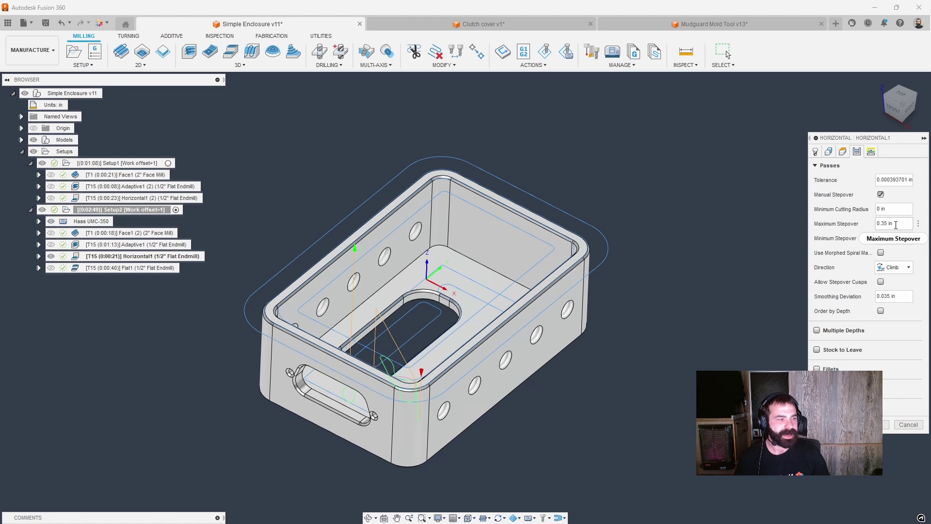
{"action": "left_click", "coordinate": [895, 224]}
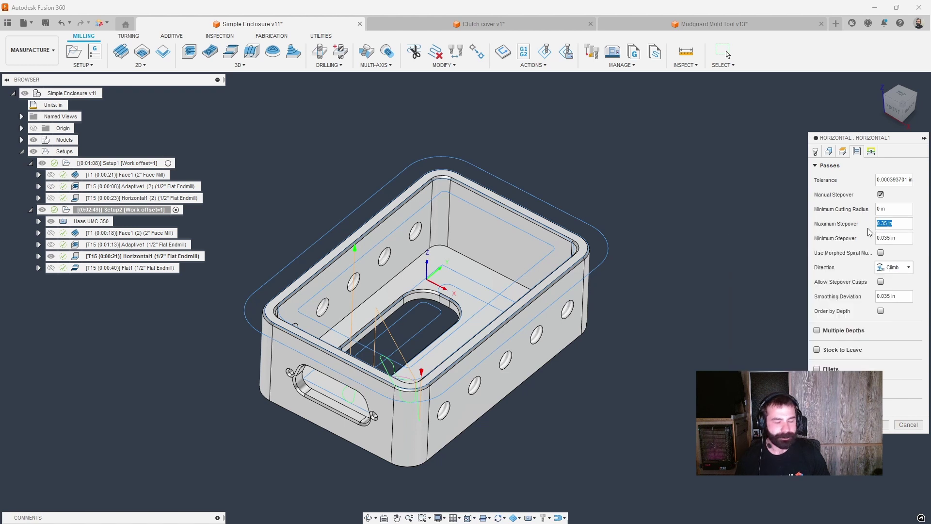
{"action": "type", "text": ".4"}
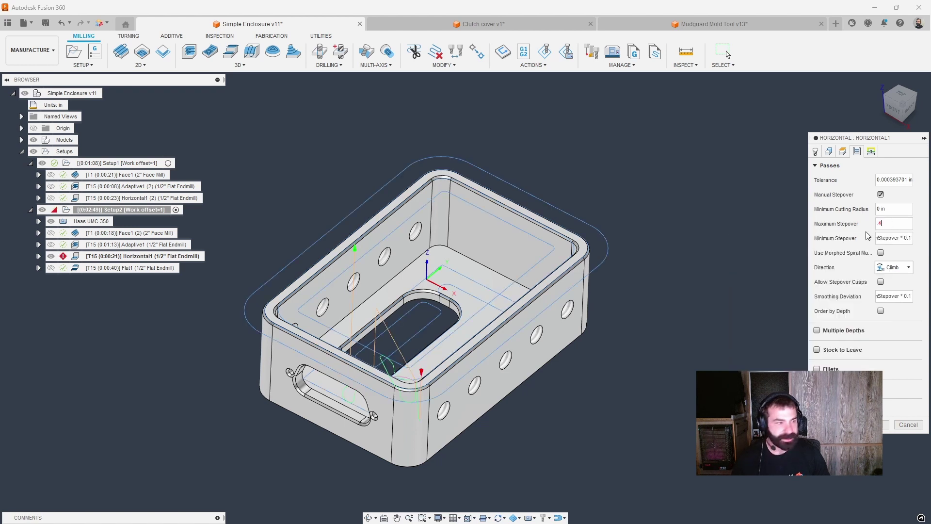
{"action": "left_click", "coordinate": [887, 425]}
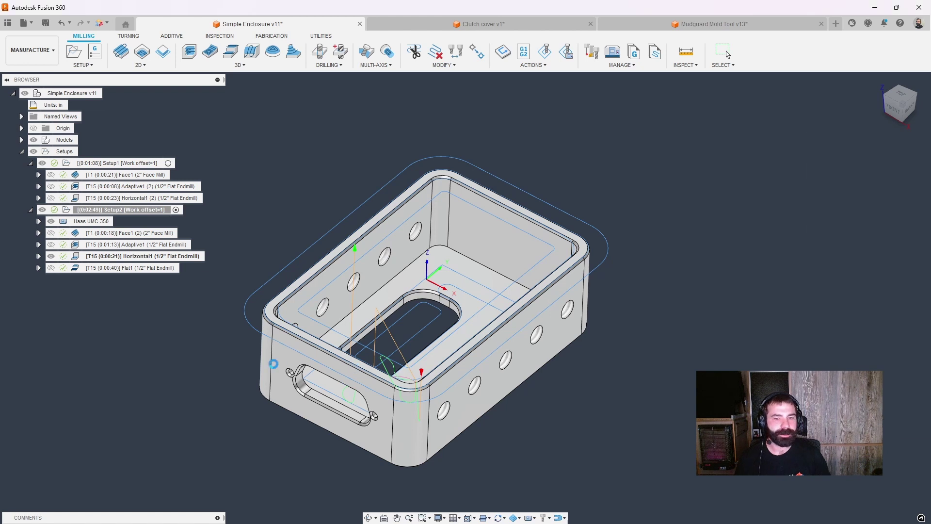
- Set the stepover of Setup2's Flat operation to 0.4 in and regenerate it
{"action": "double_click", "coordinate": [79, 269]}
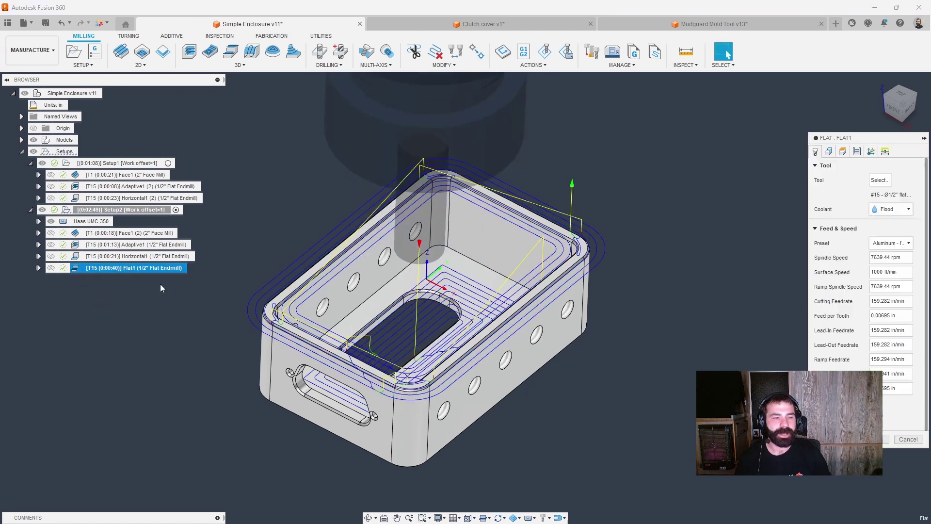
{"action": "left_click", "coordinate": [860, 153]}
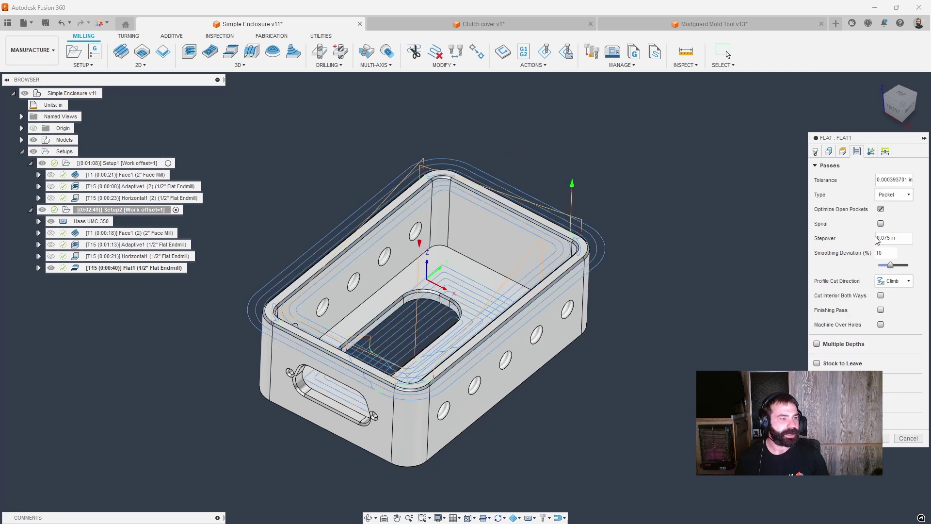
{"action": "left_click", "coordinate": [894, 239]}
{"action": "type", "text": ".4"}
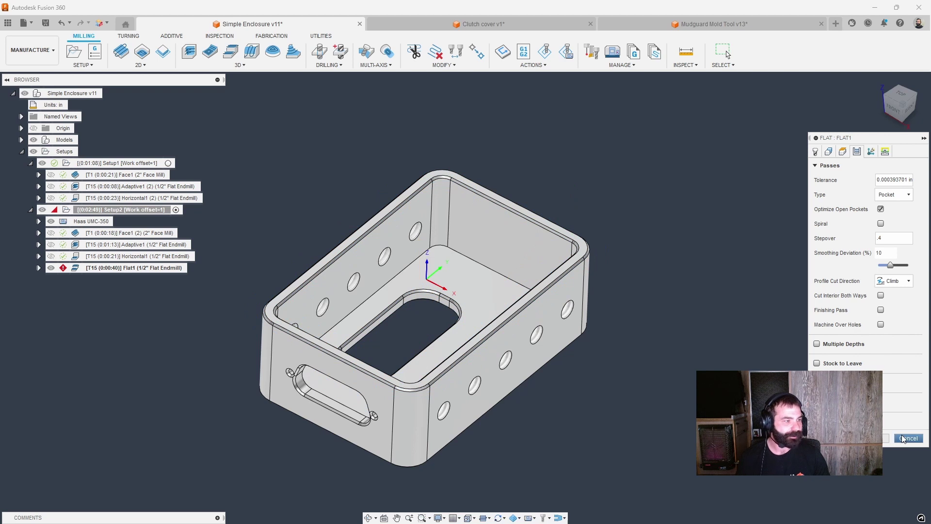
{"action": "left_click", "coordinate": [886, 439]}
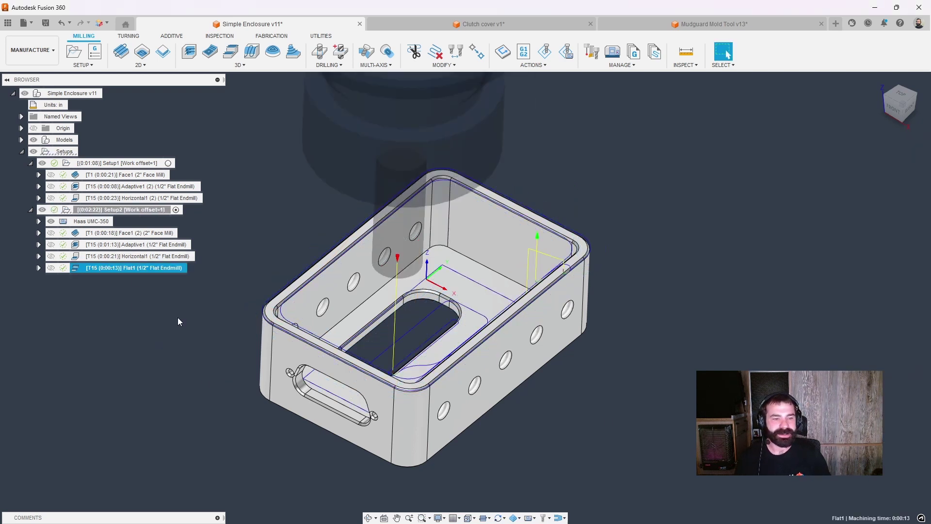
- Compare the Flat toolpath with the Horizontal and Face toolpaths of Setup2 inside the enclosure and over its rim
{"action": "middle_click_drag", "start_coordinate": [196, 366], "coordinate": [179, 331], "text": "shift"}
{"action": "left_click", "coordinate": [141, 256]}
{"action": "middle_click_drag", "start_coordinate": [266, 359], "coordinate": [308, 361], "text": "shift"}
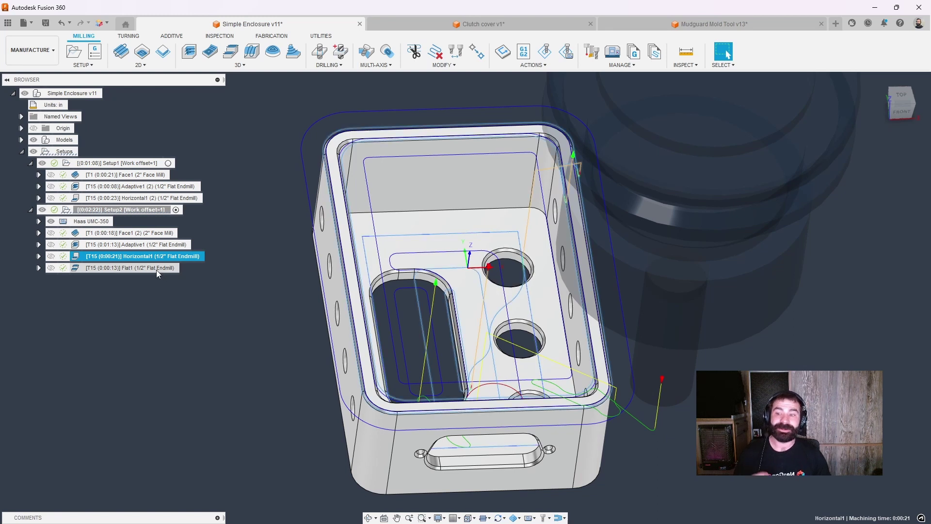
{"action": "middle_click_drag", "start_coordinate": [155, 269], "coordinate": [105, 267], "text": "shift"}
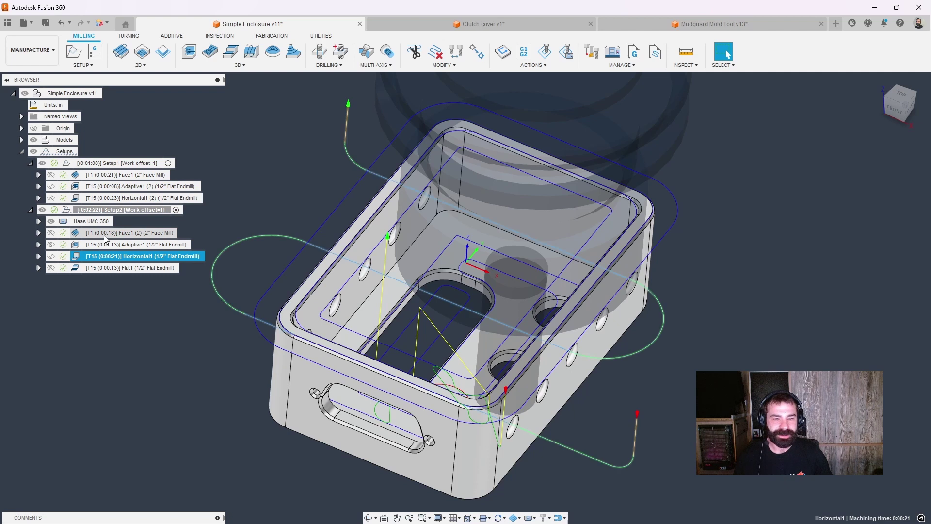
{"action": "left_click", "coordinate": [104, 234]}
{"action": "left_click", "coordinate": [112, 258], "text": "ctrl"}
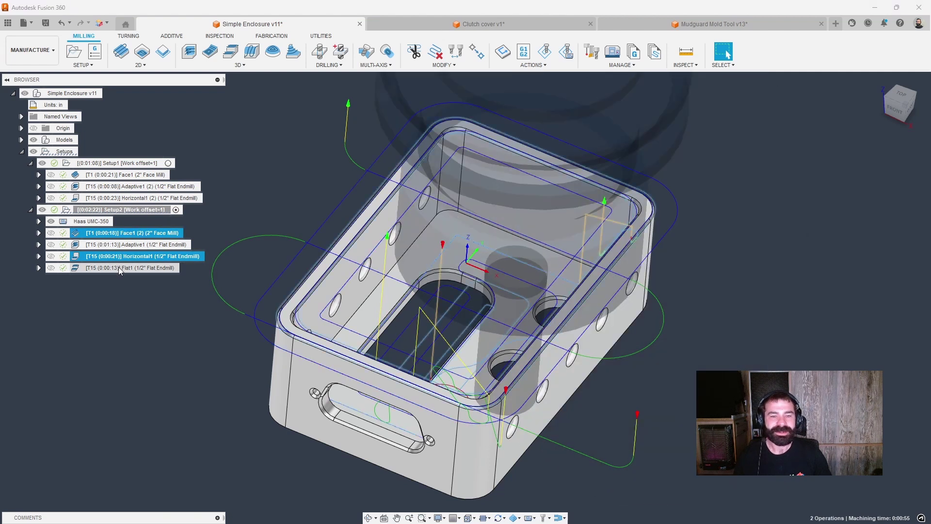
{"action": "left_click", "coordinate": [118, 266], "text": "ctrl"}
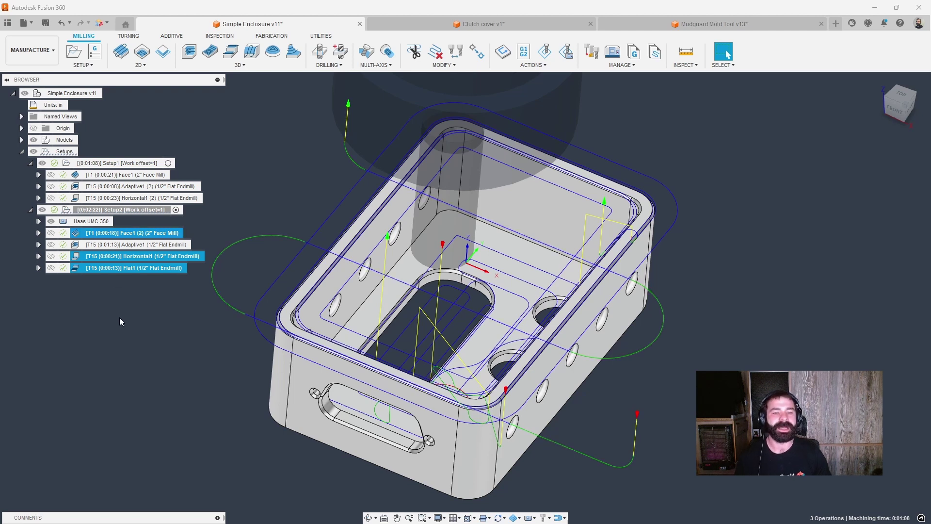
- Review Setup2's Face toolpath alone and its Horizontal and Flat toolpaths together on the enclosure
{"action": "left_click", "coordinate": [199, 342]}
{"action": "left_click", "coordinate": [132, 233]}
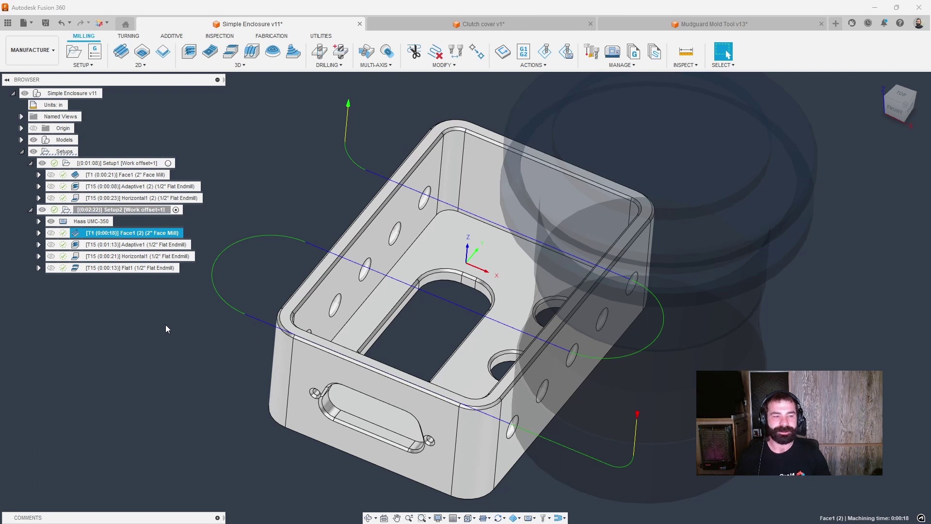
{"action": "middle_click_drag", "start_coordinate": [165, 325], "coordinate": [146, 291], "text": "shift"}
{"action": "left_click", "coordinate": [114, 260]}
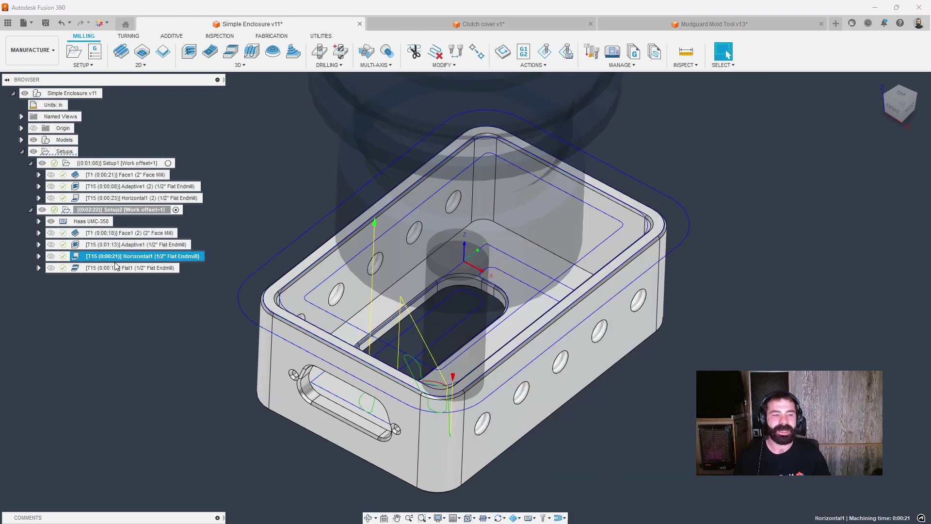
{"action": "left_click", "coordinate": [115, 269]}
{"action": "left_click", "coordinate": [112, 257], "text": "ctrl"}
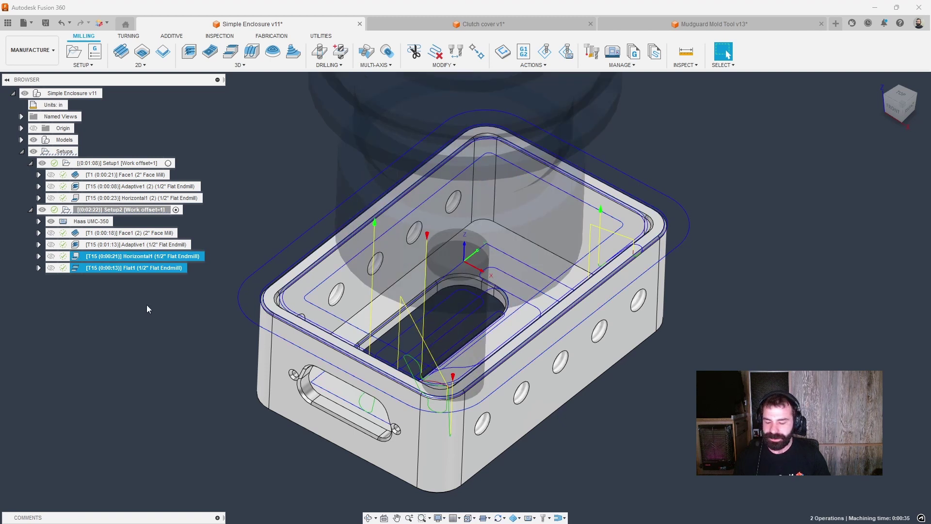
- Switch to the Clutch cover document and examine the part inside its Op10 stock
{"action": "left_click", "coordinate": [502, 20]}
{"action": "middle_click_drag", "start_coordinate": [208, 263], "coordinate": [253, 295], "text": "shift"}
{"action": "scroll", "coordinate": [429, 296], "scroll_direction": "up", "scroll_amount": 5}
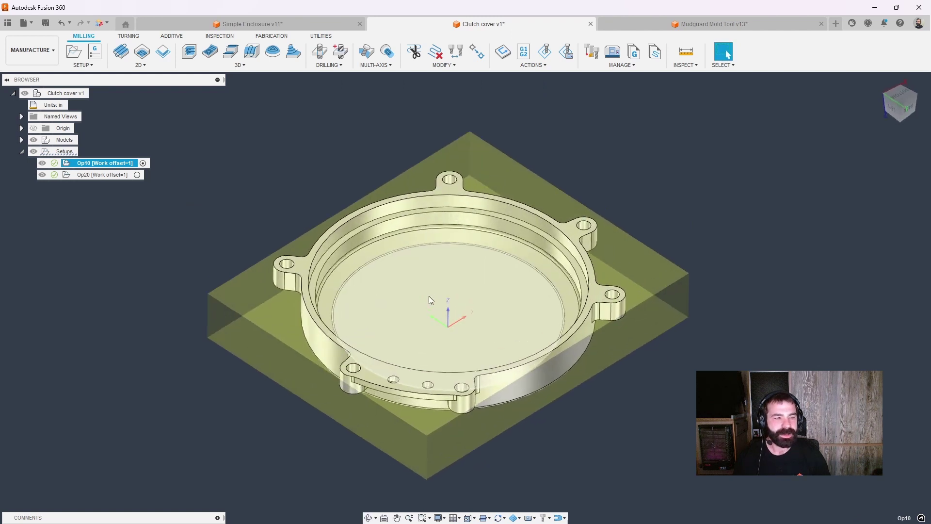
{"action": "scroll", "coordinate": [398, 298], "scroll_direction": "down", "scroll_amount": 2}
- Copy the Face, Horizontal and Flat operations from the Simple Enclosure's Setup2 into the Clutch cover's Op10 setup and acknowledge the geometry warning
{"action": "left_click", "coordinate": [269, 25]}
{"action": "left_click", "coordinate": [103, 234]}
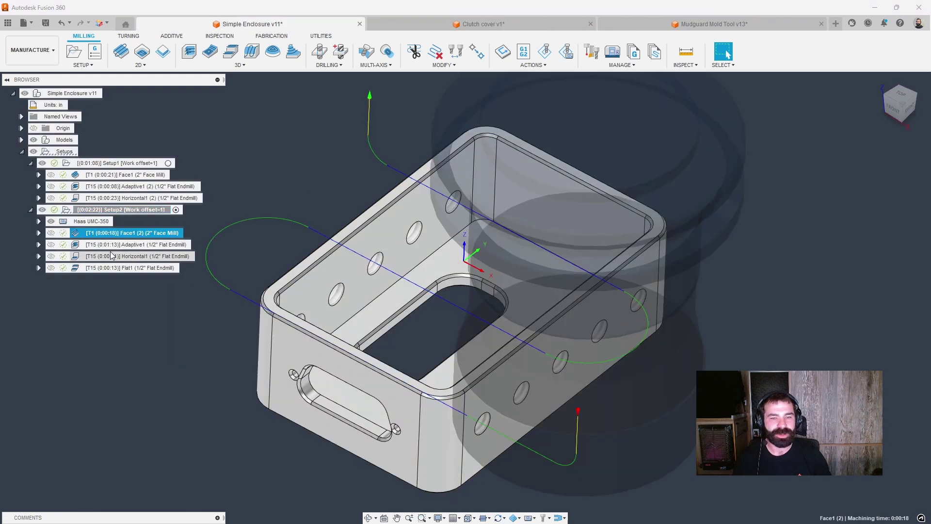
{"action": "left_click", "coordinate": [112, 256], "text": "ctrl"}
{"action": "left_click", "coordinate": [113, 268], "text": "ctrl"}
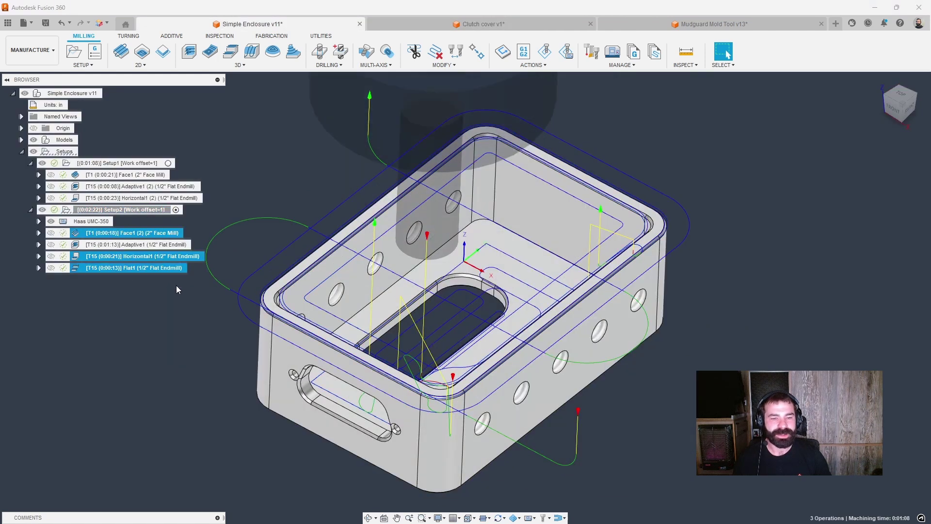
{"action": "left_click", "coordinate": [441, 25]}
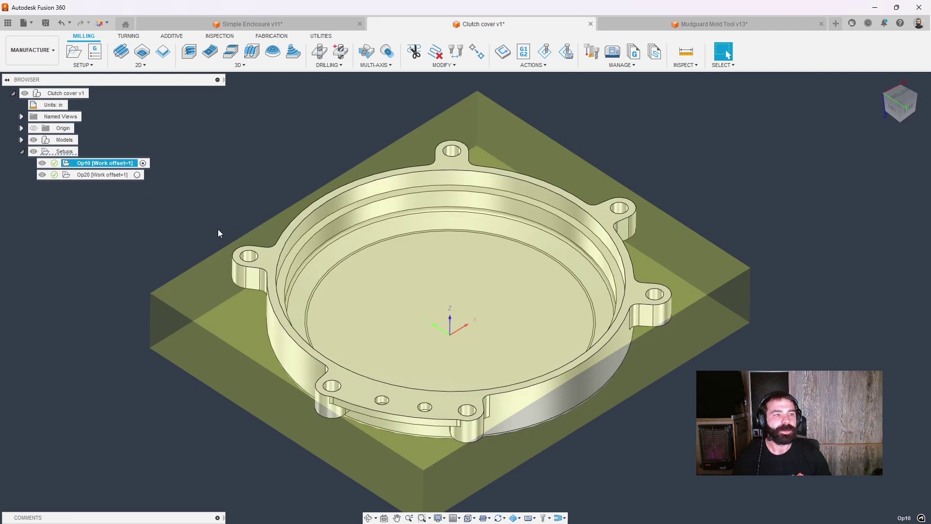
{"action": "right_click", "coordinate": [83, 164]}
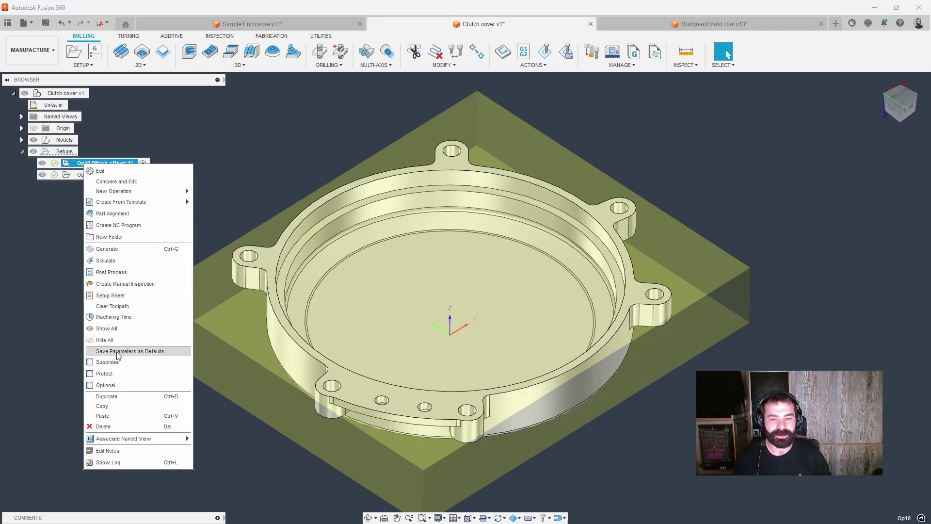
{"action": "left_click", "coordinate": [117, 417]}
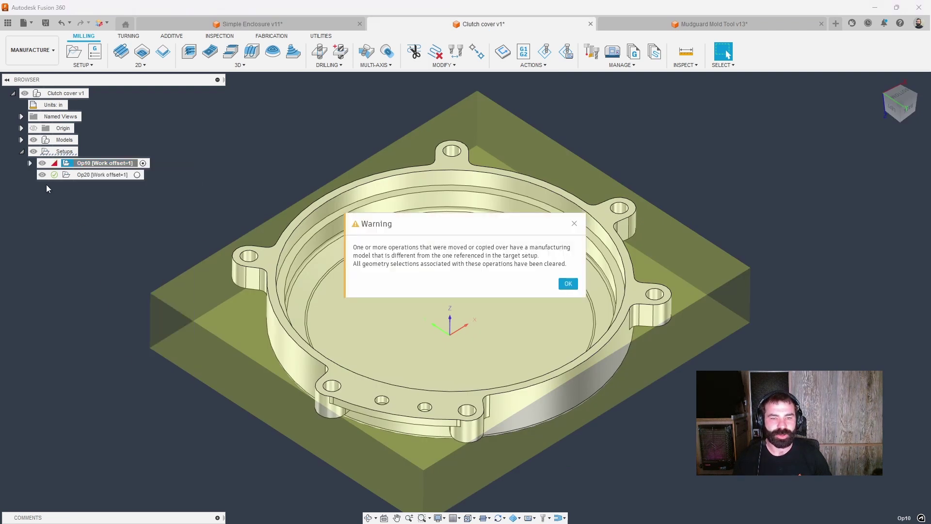
{"action": "left_click", "coordinate": [567, 284]}
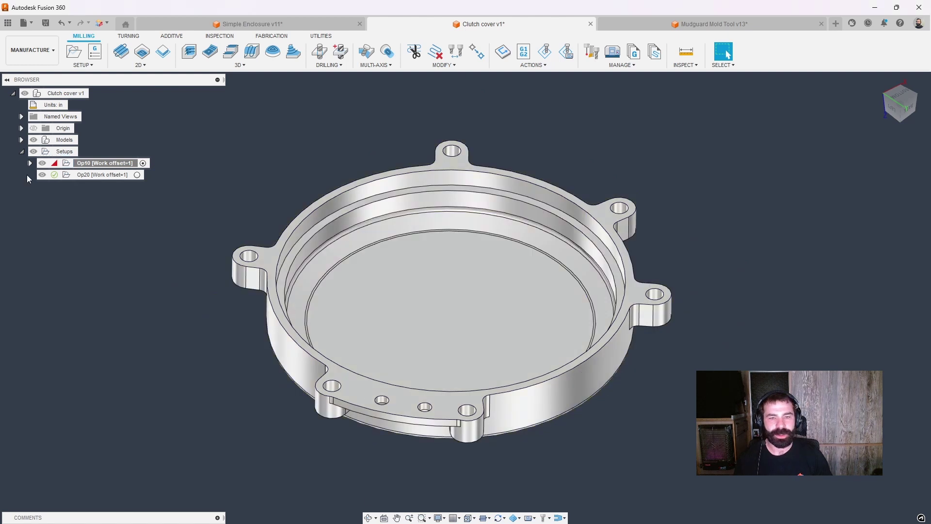
- Generate the toolpaths of the copied Face, Horizontal and Flat operations in Op10
{"action": "left_click", "coordinate": [30, 163]}
{"action": "left_click", "coordinate": [89, 176]}
{"action": "left_click", "coordinate": [95, 186], "text": "shift"}
{"action": "left_click", "coordinate": [101, 198], "text": "shift"}
{"action": "key", "text": "ctrl+g"}
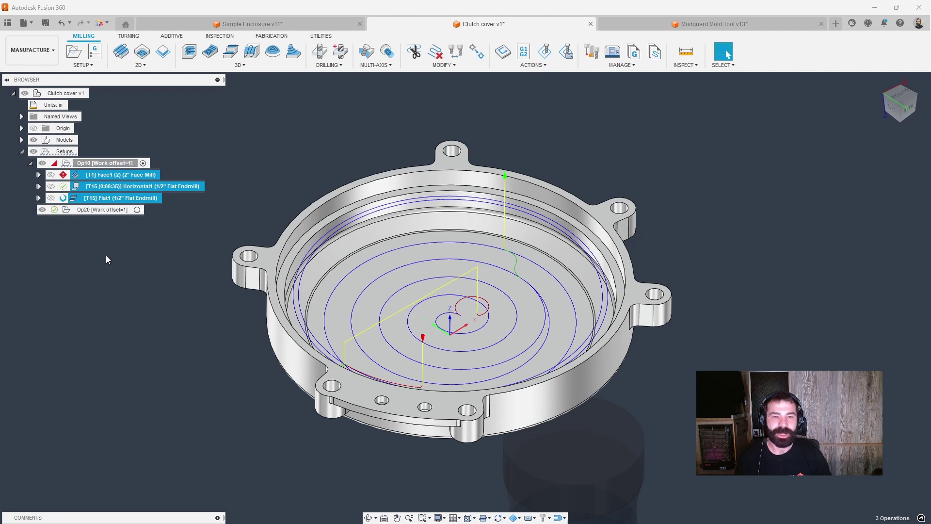
- Read the error report of Op10's Face operation and check its height settings without changing them
{"action": "left_click", "coordinate": [87, 174]}
{"action": "left_click", "coordinate": [64, 175]}
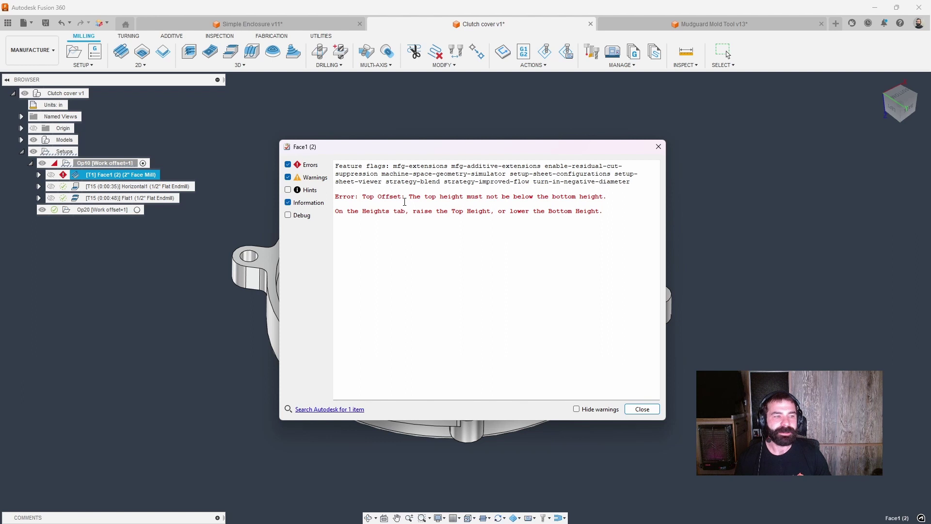
{"action": "left_click", "coordinate": [658, 147]}
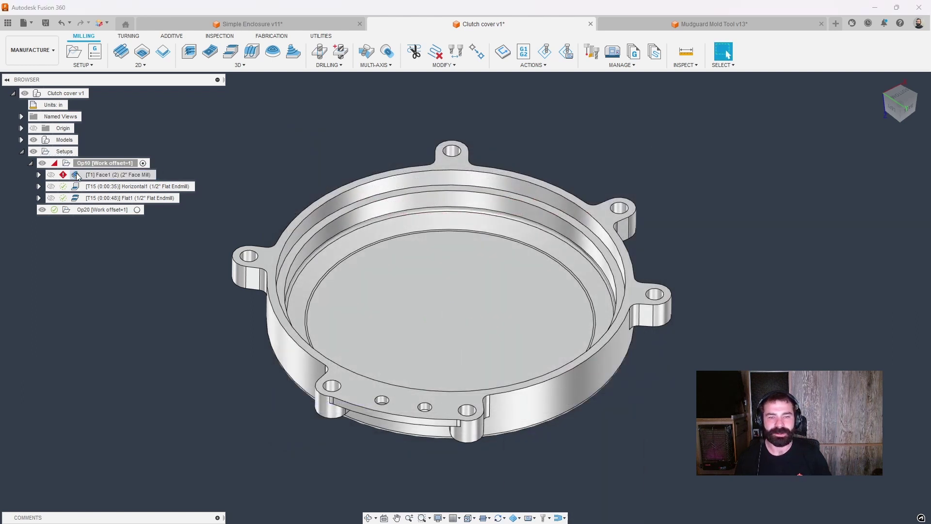
{"action": "double_click", "coordinate": [76, 175]}
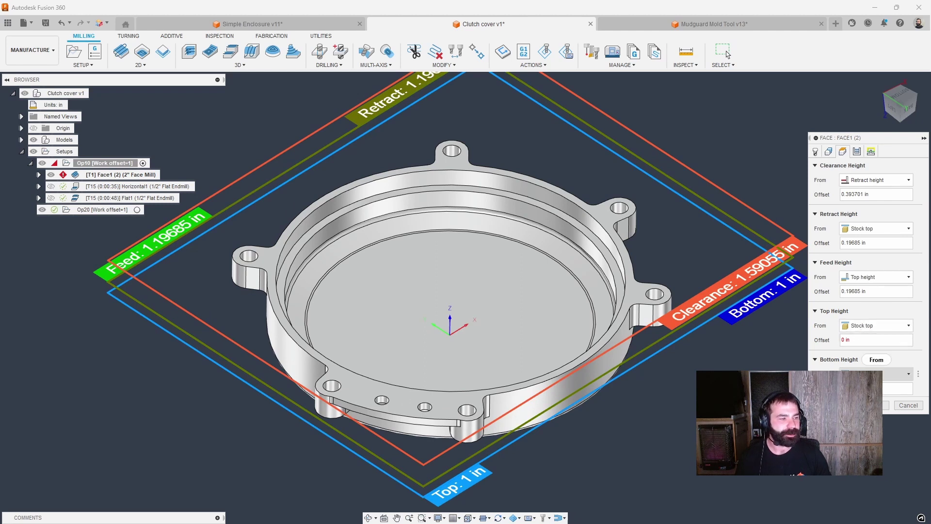
{"action": "left_click", "coordinate": [883, 403]}
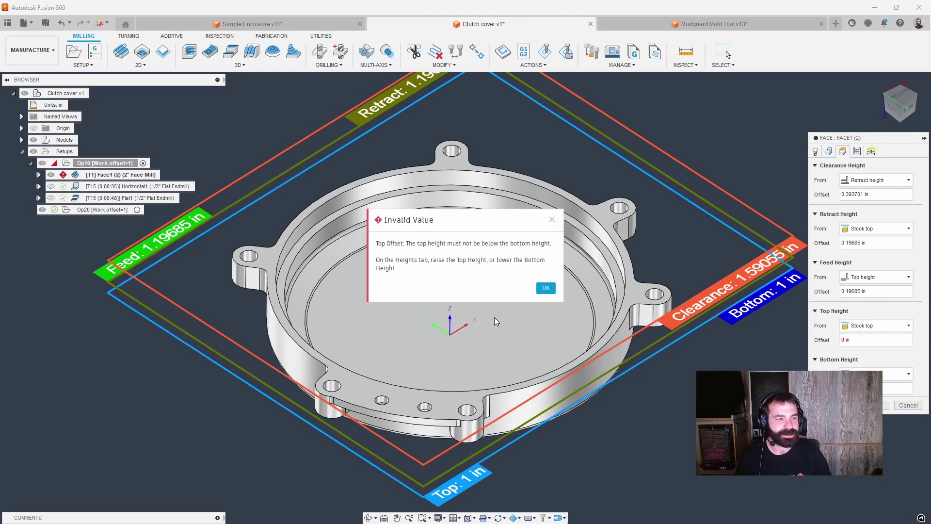
{"action": "left_click", "coordinate": [554, 292]}
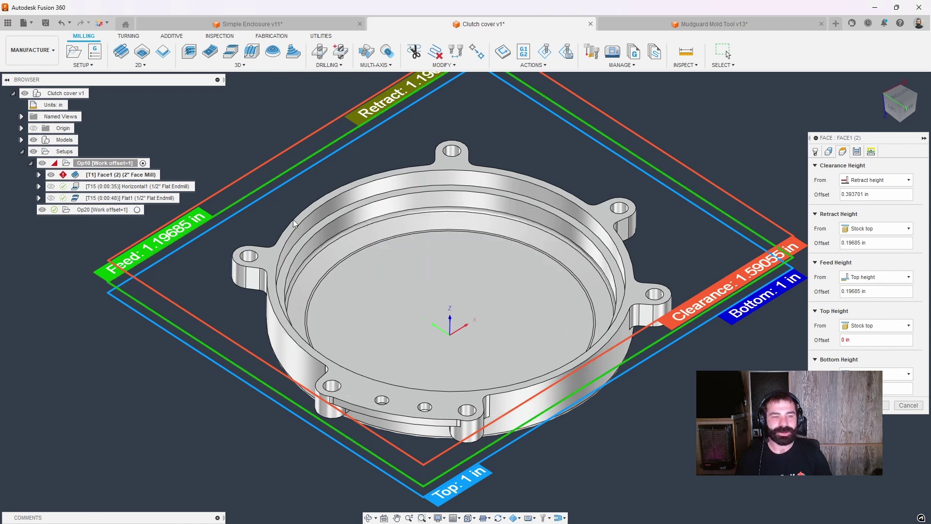
{"action": "key", "text": "Escape"}
- Set the height of Op10's stock to 1.2 in and regenerate the setup's toolpaths
{"action": "double_click", "coordinate": [70, 165]}
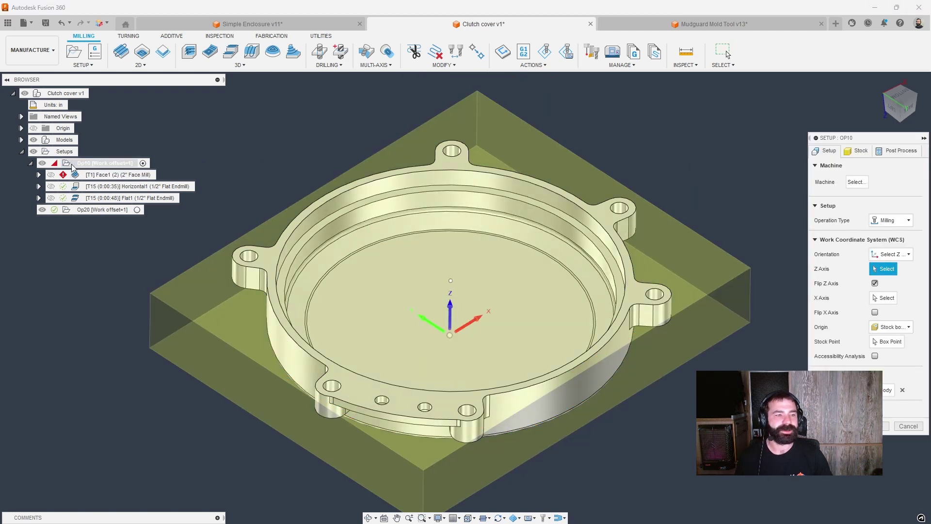
{"action": "left_click", "coordinate": [861, 152]}
{"action": "left_click", "coordinate": [885, 267]}
{"action": "type", "text": "1.2"}
{"action": "key", "text": "Return"}
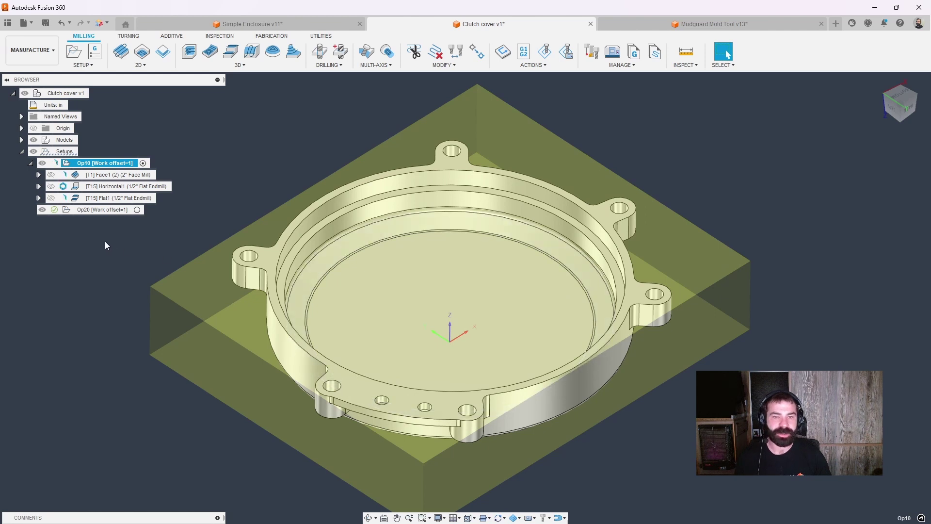
- Review Op10's Face toolpath against the stock and the clutch cover's upper rim face
{"action": "left_click", "coordinate": [131, 175]}
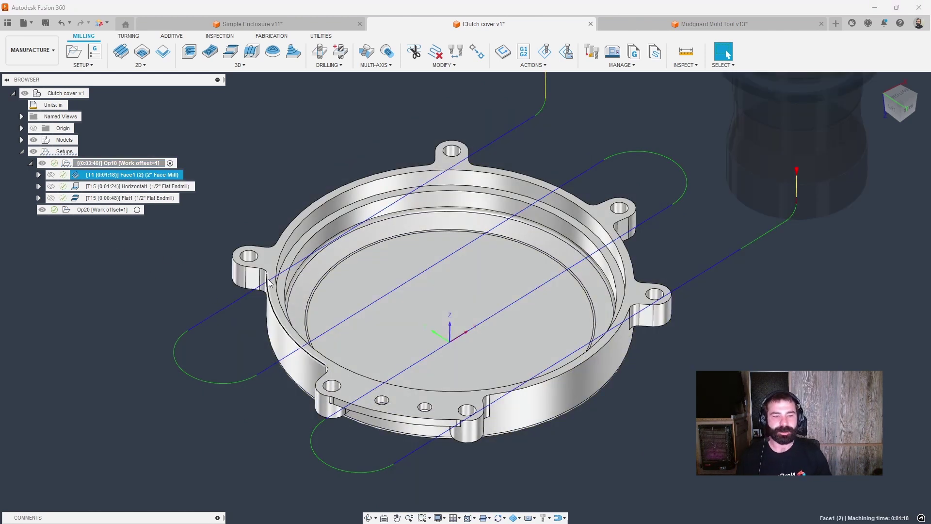
{"action": "left_click", "coordinate": [127, 164], "text": "ctrl"}
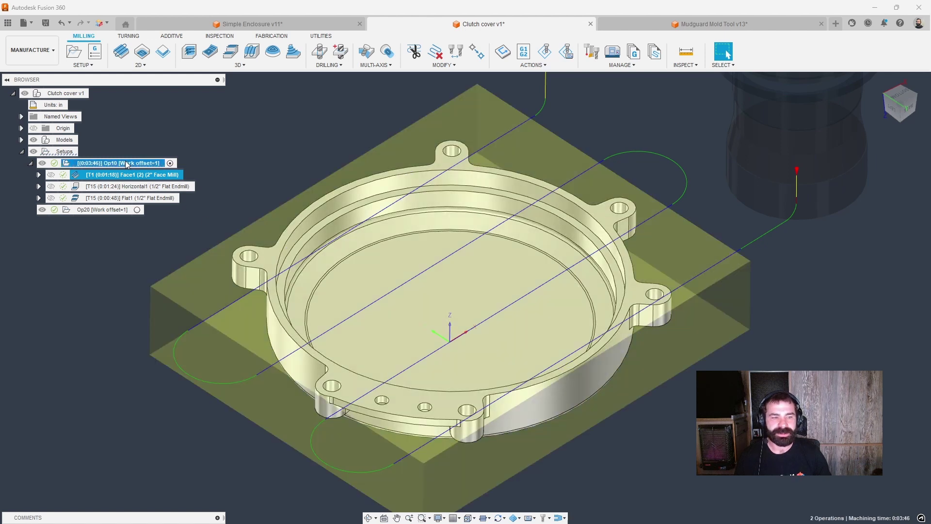
{"action": "left_click", "coordinate": [275, 266]}
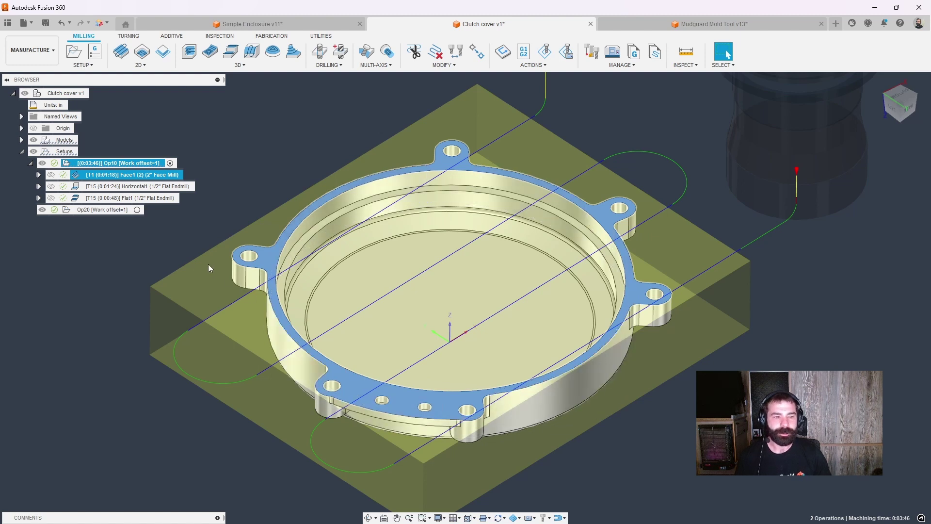
{"action": "left_click", "coordinate": [178, 242]}
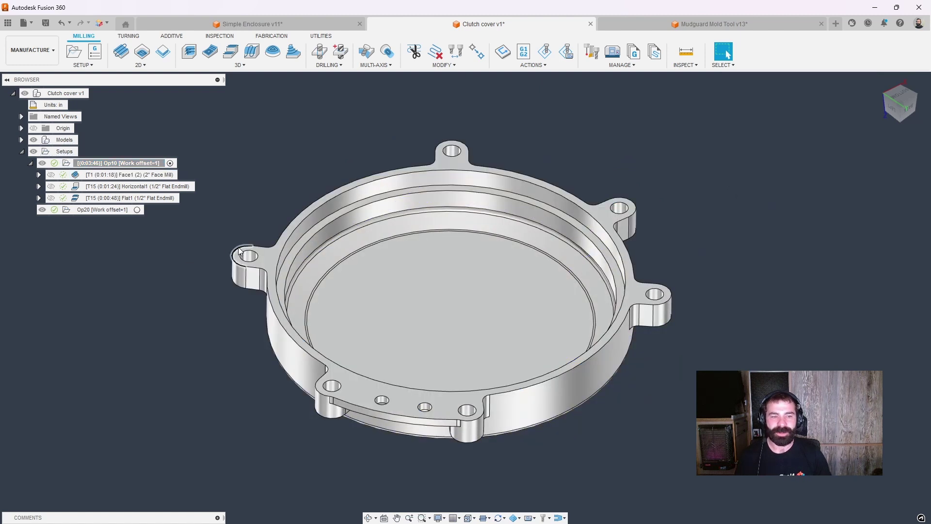
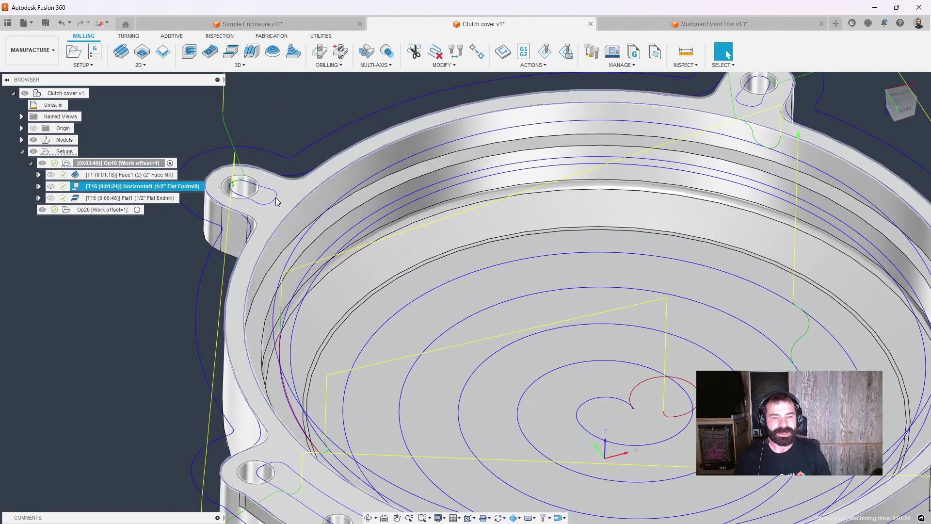
- Compare Op10's Horizontal toolpath on the cover's flat faces with its Flat toolpath
{"action": "left_click", "coordinate": [392, 328]}
{"action": "scroll", "coordinate": [394, 322], "scroll_direction": "down", "scroll_amount": 4}
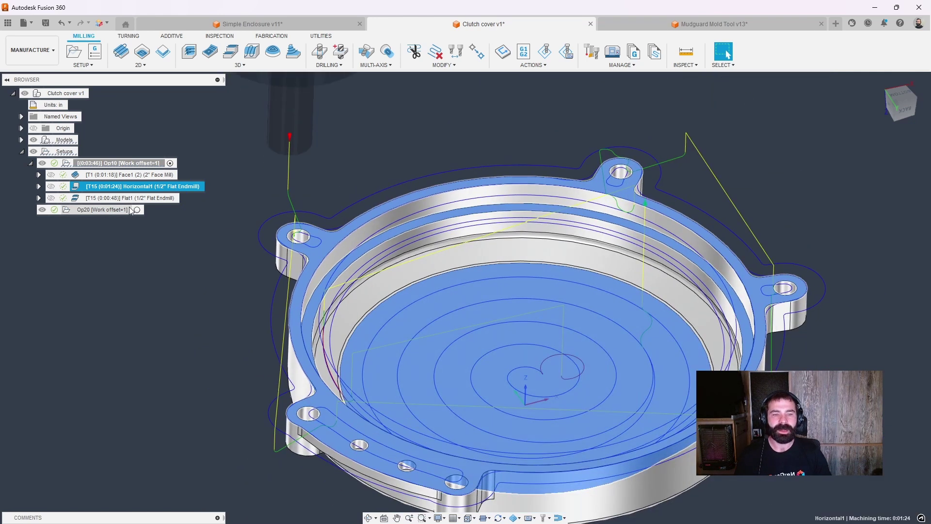
{"action": "left_click", "coordinate": [134, 198]}
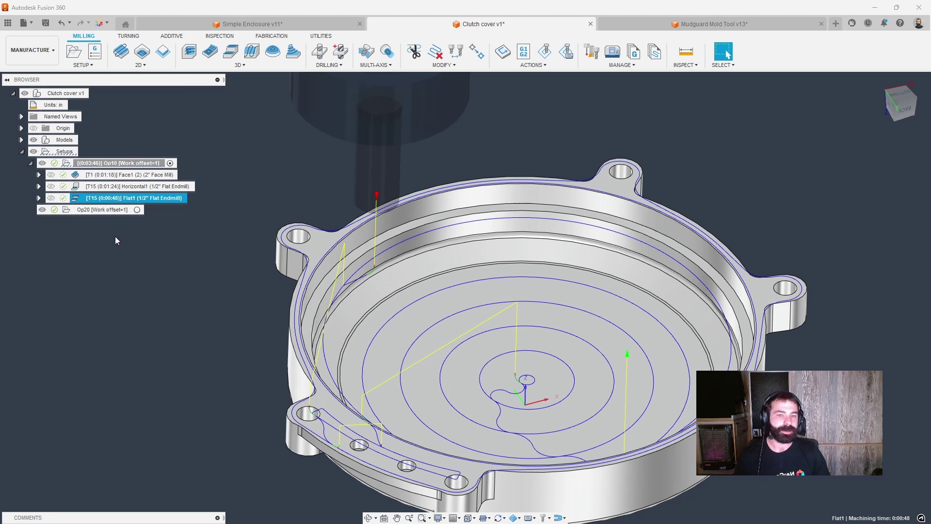
- Copy the Face, Horizontal and Flat operations into Op20, acknowledge the geometry warning and list the copied operations
{"action": "left_click", "coordinate": [112, 209]}
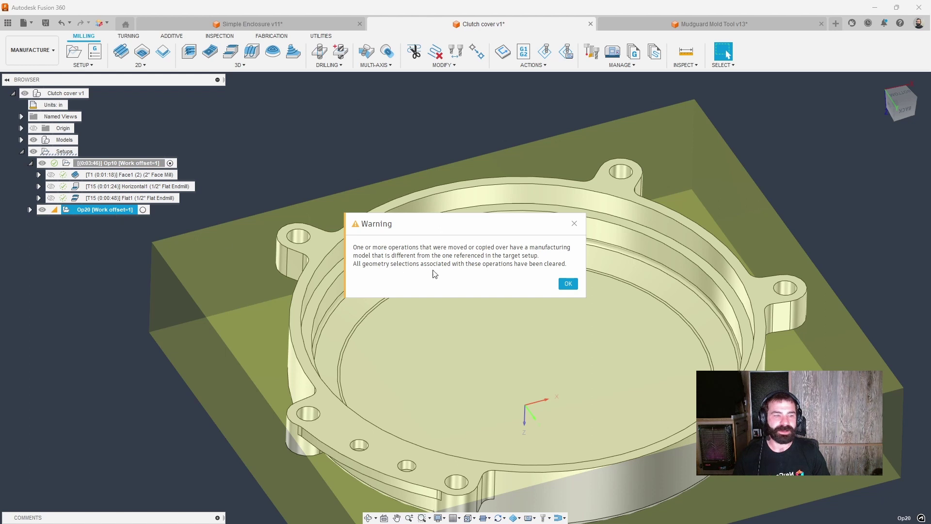
{"action": "left_click", "coordinate": [565, 281]}
{"action": "left_click", "coordinate": [30, 210]}
- Enable Continue Rest Machining for the preceding-setup stock of Op20
{"action": "mouse_move", "coordinate": [61, 212]}
{"action": "double_click", "coordinate": [102, 209]}
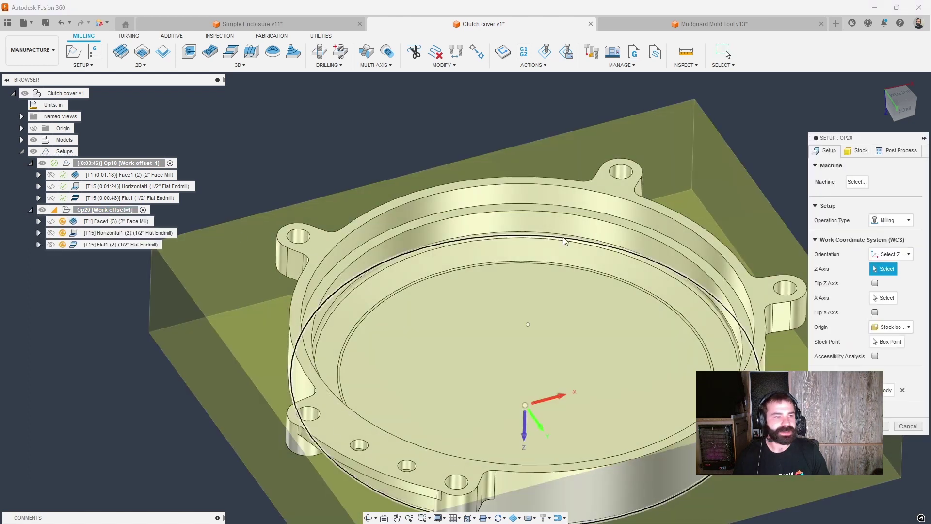
{"action": "left_click", "coordinate": [859, 151]}
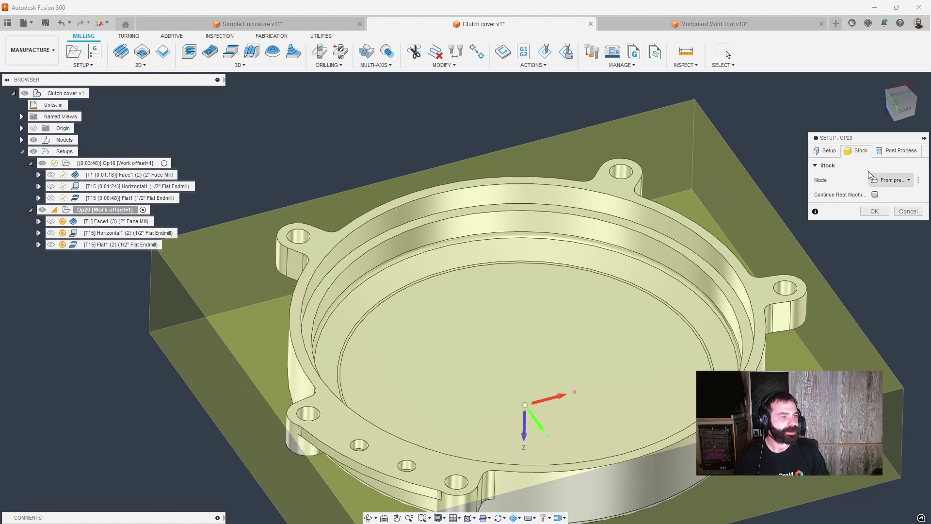
{"action": "left_click", "coordinate": [877, 194]}
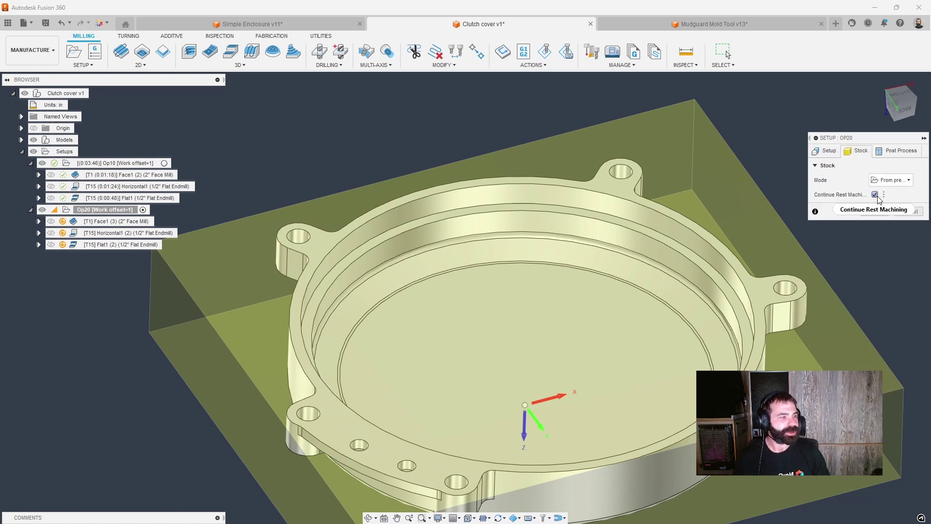
{"action": "left_click", "coordinate": [888, 211]}
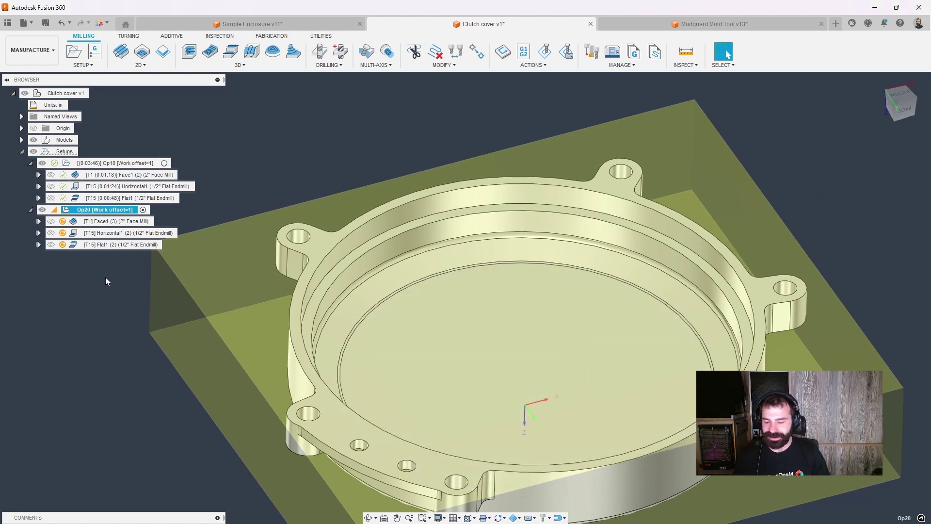
- Generate Op20's toolpaths and review the Face toolpath over the raised emblem on the cover's outer side
{"action": "middle_click_drag", "start_coordinate": [164, 309], "coordinate": [202, 171], "text": "shift"}
{"action": "left_click", "coordinate": [130, 221]}
{"action": "middle_click_drag", "start_coordinate": [409, 330], "coordinate": [477, 335], "text": "shift"}
{"action": "scroll", "coordinate": [480, 340], "scroll_direction": "up", "scroll_amount": 2}
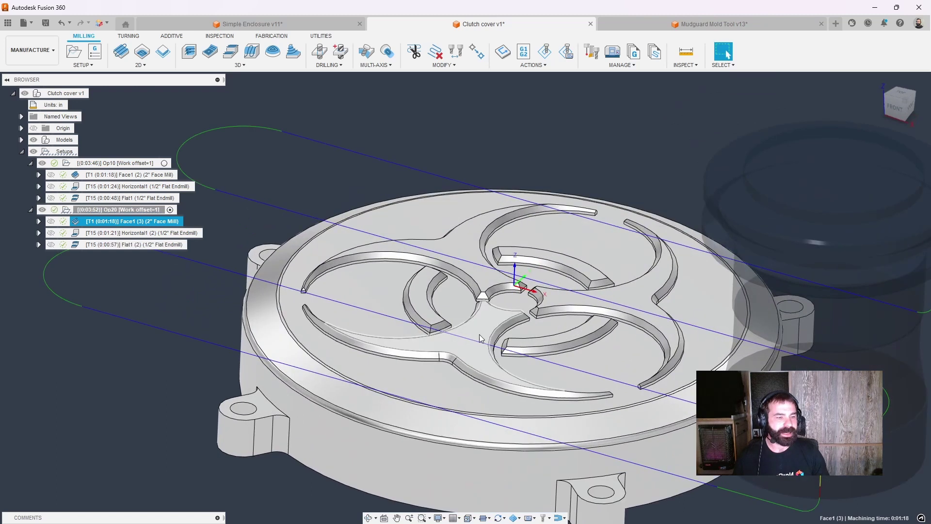
{"action": "left_click", "coordinate": [529, 290]}
{"action": "middle_click_drag", "start_coordinate": [582, 308], "coordinate": [397, 296], "text": "shift"}
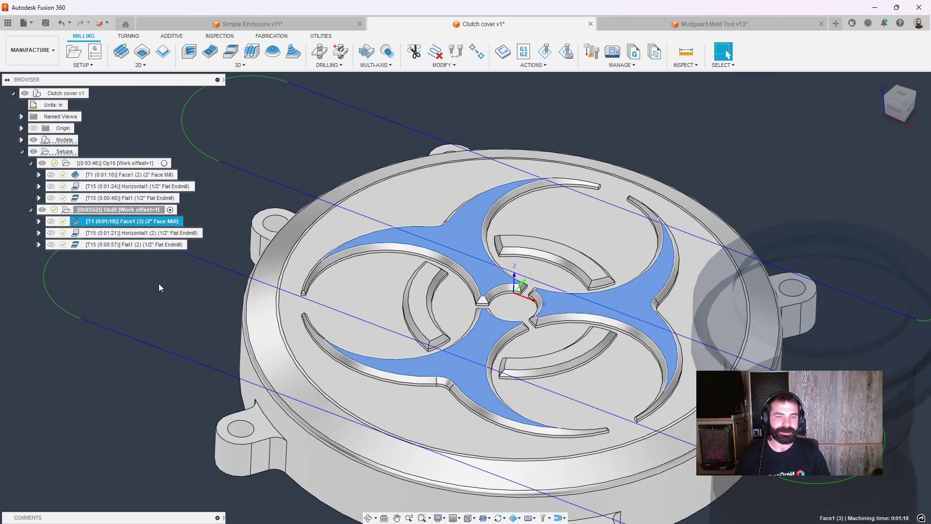
- Compare Op20's Horizontal and Flat toolpaths and check the Flat operation's geometry settings for the Rest Machining option
{"action": "left_click", "coordinate": [119, 233]}
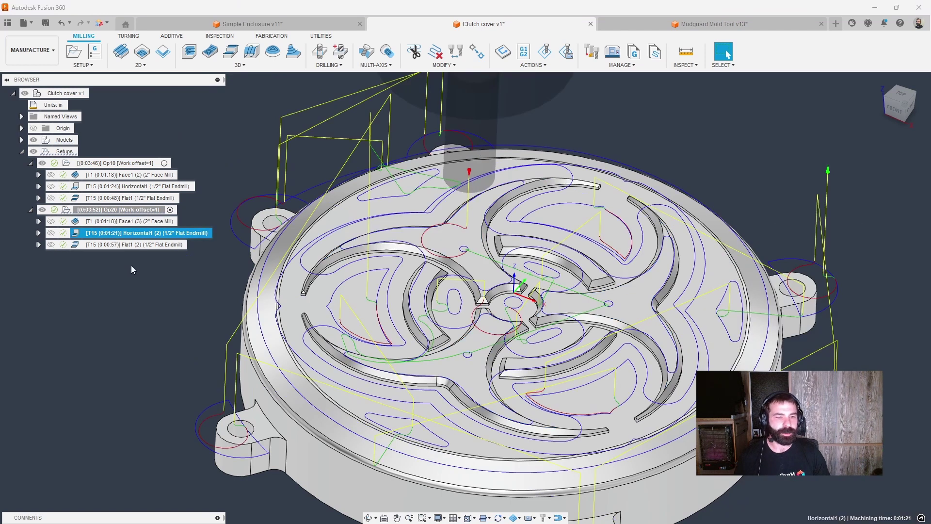
{"action": "left_click", "coordinate": [80, 248]}
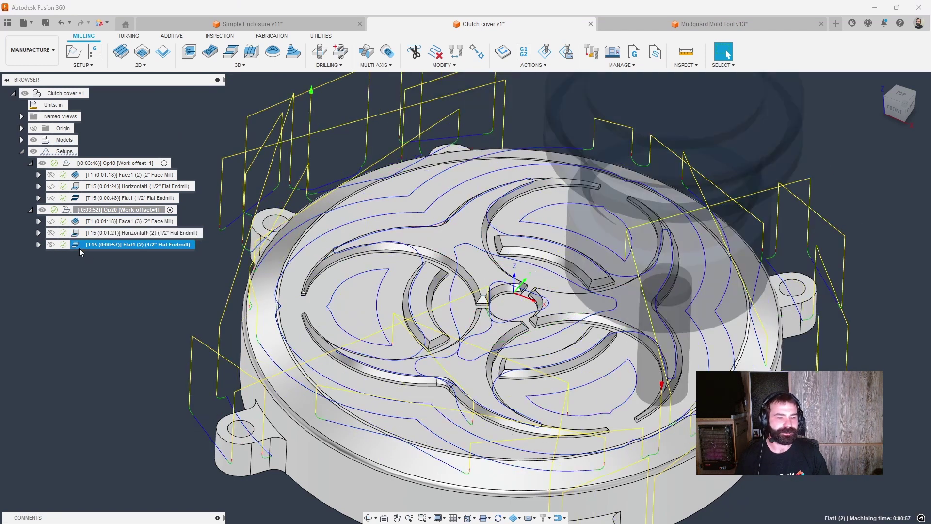
{"action": "double_click", "coordinate": [76, 245]}
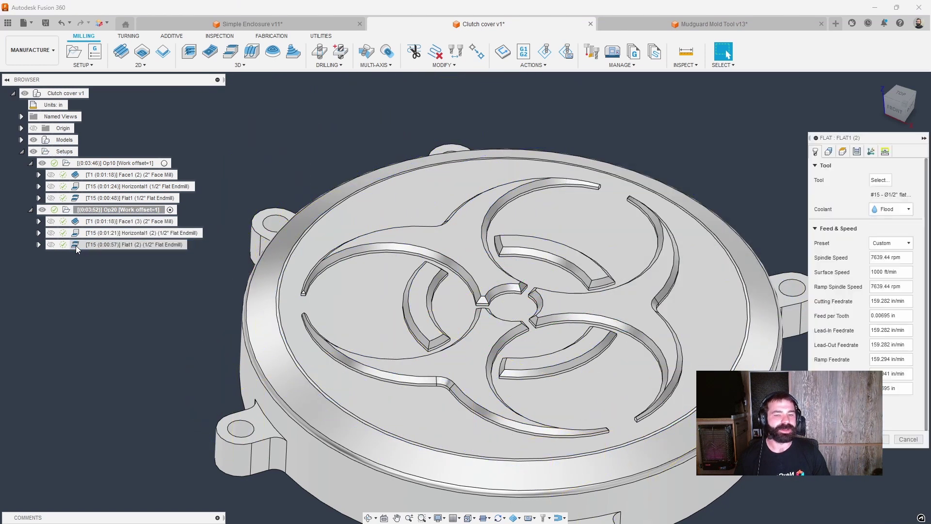
{"action": "left_click", "coordinate": [830, 153]}
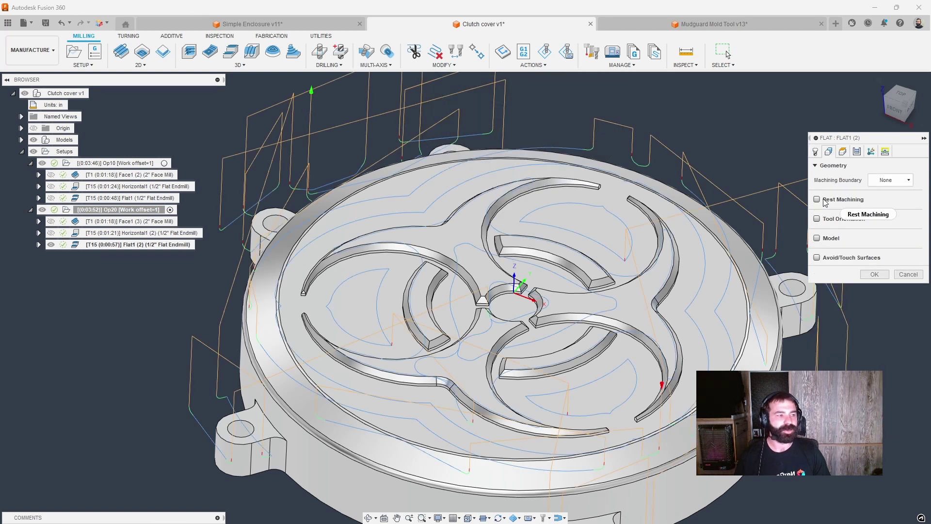
{"action": "mouse_move", "coordinate": [820, 202]}
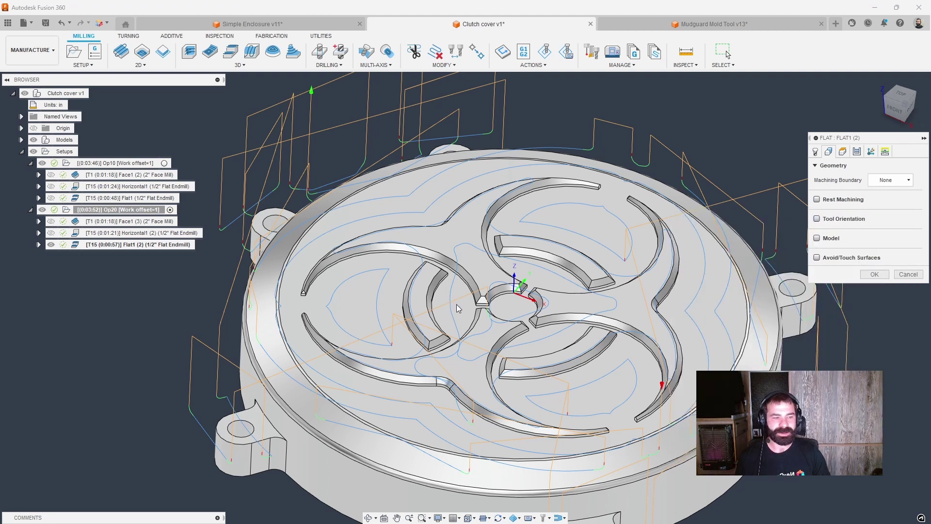
{"action": "left_click", "coordinate": [880, 279]}
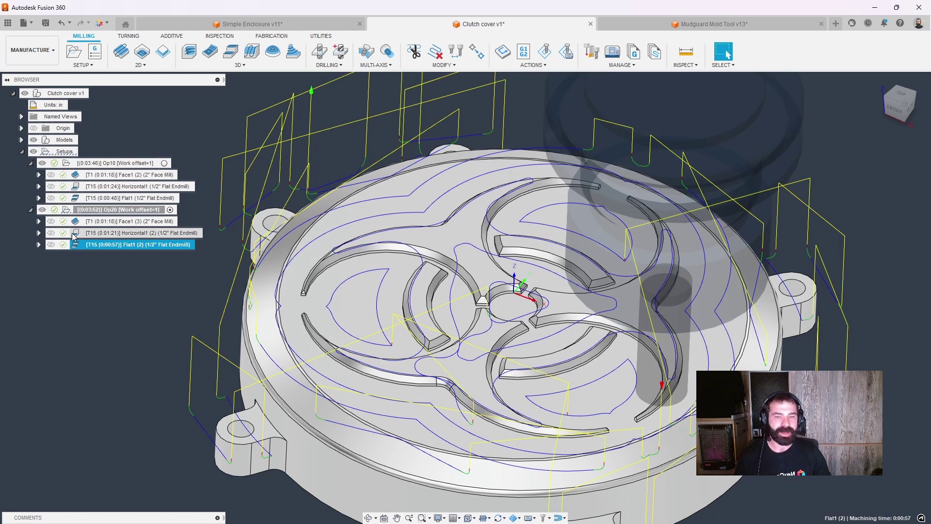
- Check the geometry settings of Op20's Horizontal operation and leave them unchanged
{"action": "double_click", "coordinate": [76, 235]}
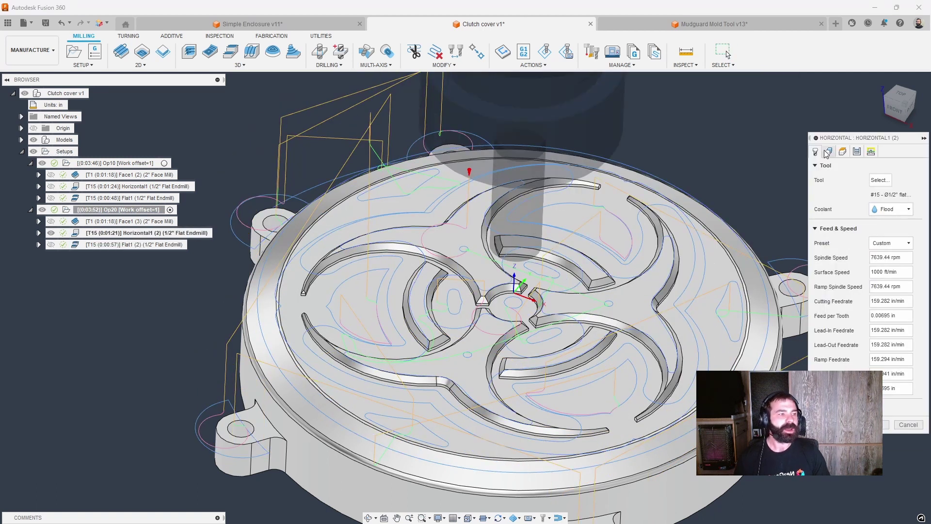
{"action": "left_click", "coordinate": [829, 151]}
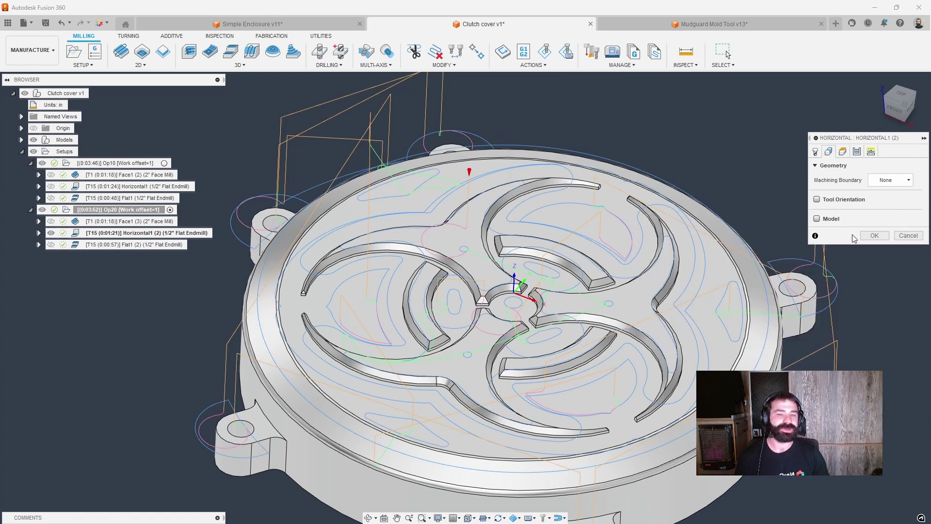
{"action": "left_click", "coordinate": [907, 236]}
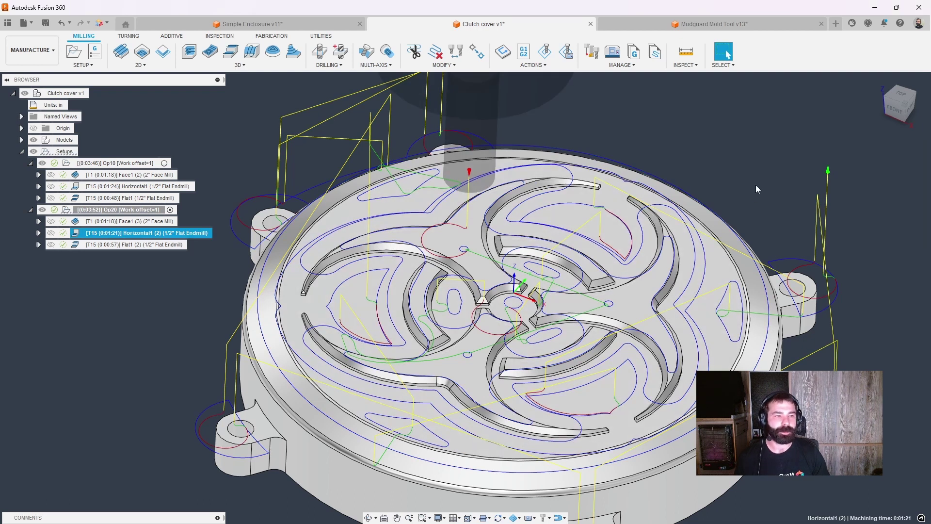
- Switch to the Mudguard Mold Tool document, copy the Face, Horizontal and Flat operations into Setup1 and show its stock
{"action": "left_click", "coordinate": [685, 25]}
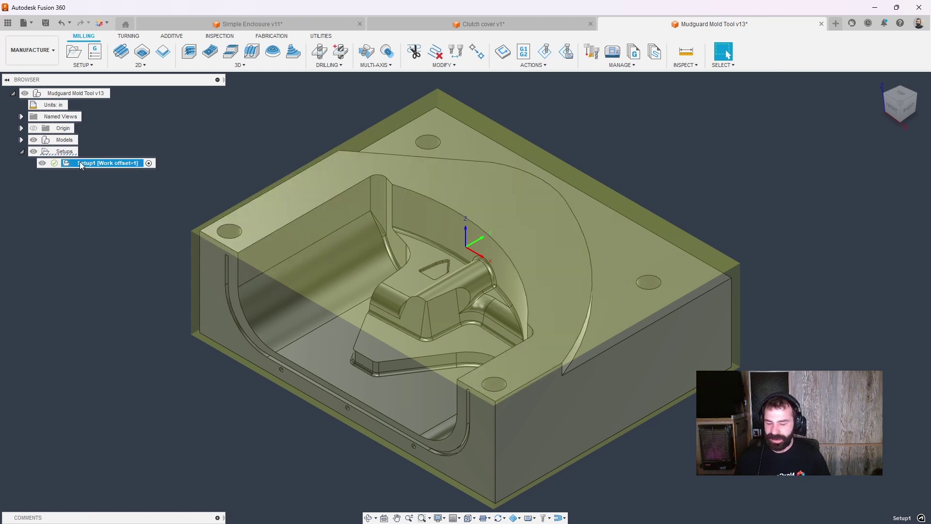
{"action": "left_click", "coordinate": [566, 282]}
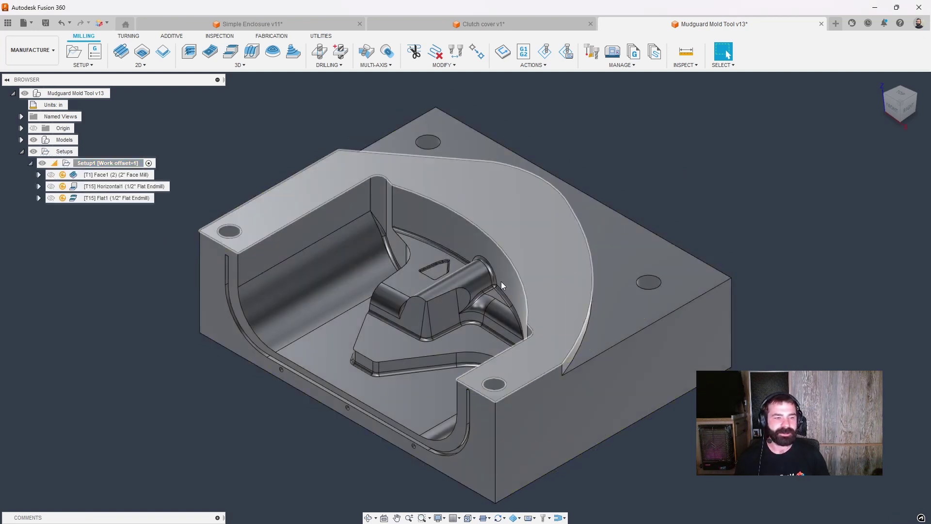
{"action": "left_click", "coordinate": [82, 163]}
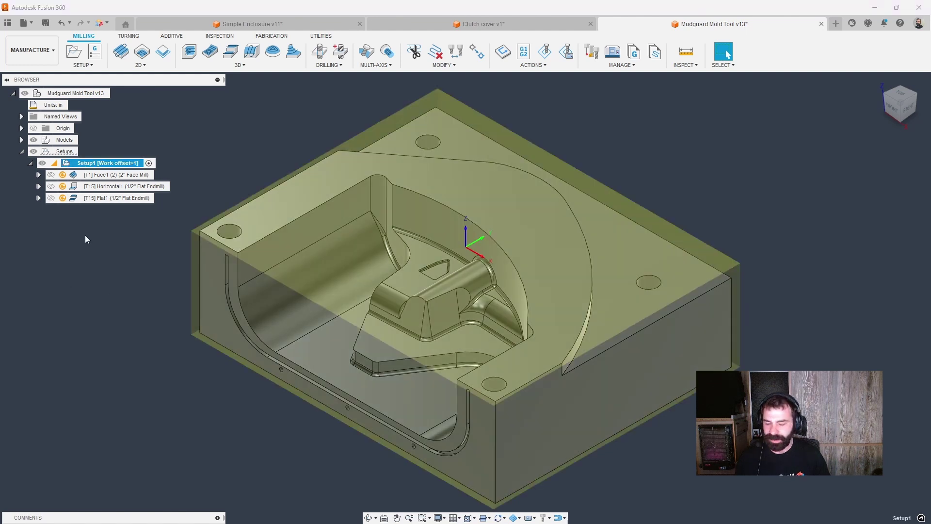
{"action": "left_click", "coordinate": [73, 175]}
{"action": "left_click", "coordinate": [71, 164]}
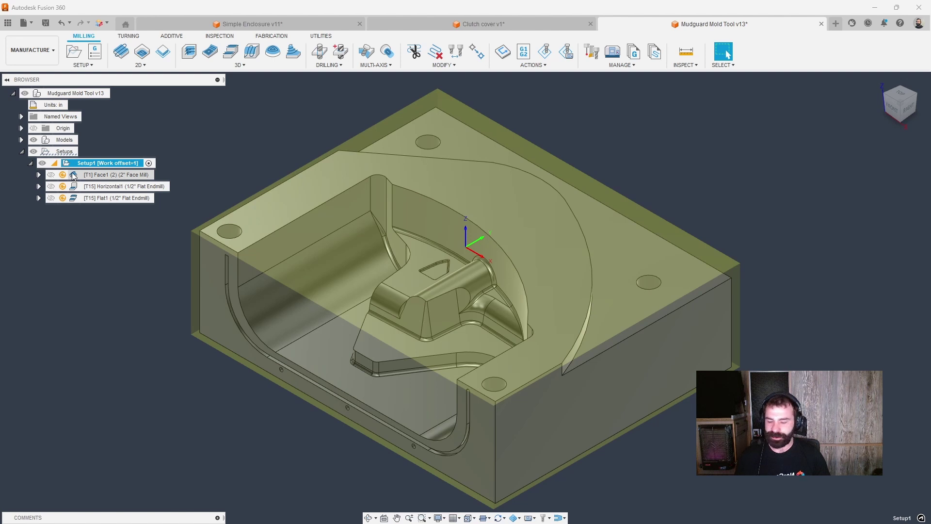
- Generate Setup1's toolpaths and compare the Face, Horizontal and Flat toolpaths on the mudguard mold
{"action": "key", "text": "ctrl+g"}
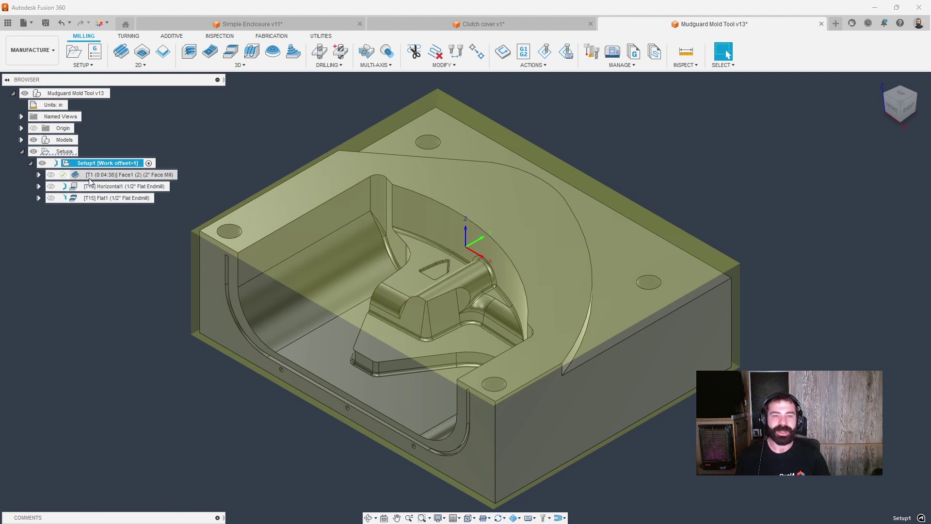
{"action": "left_click", "coordinate": [90, 175]}
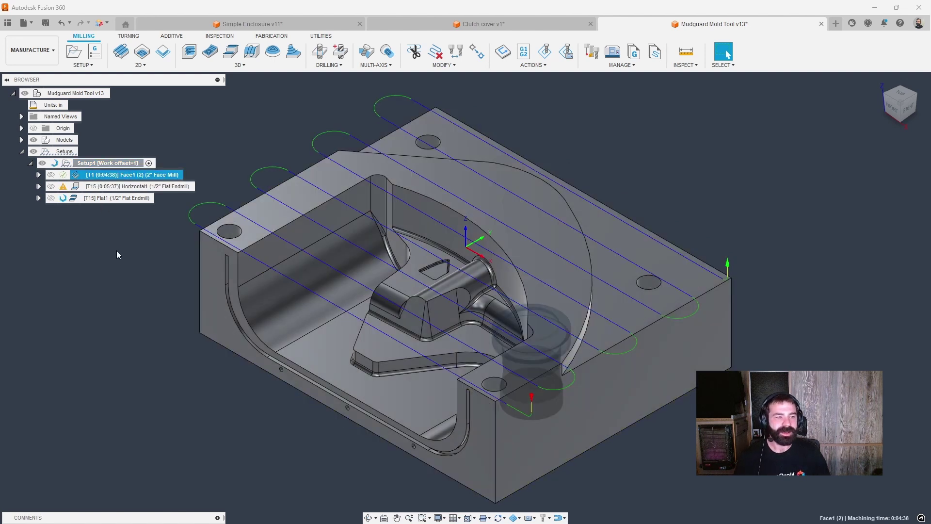
{"action": "middle_click_drag", "start_coordinate": [210, 281], "coordinate": [240, 270], "text": "shift"}
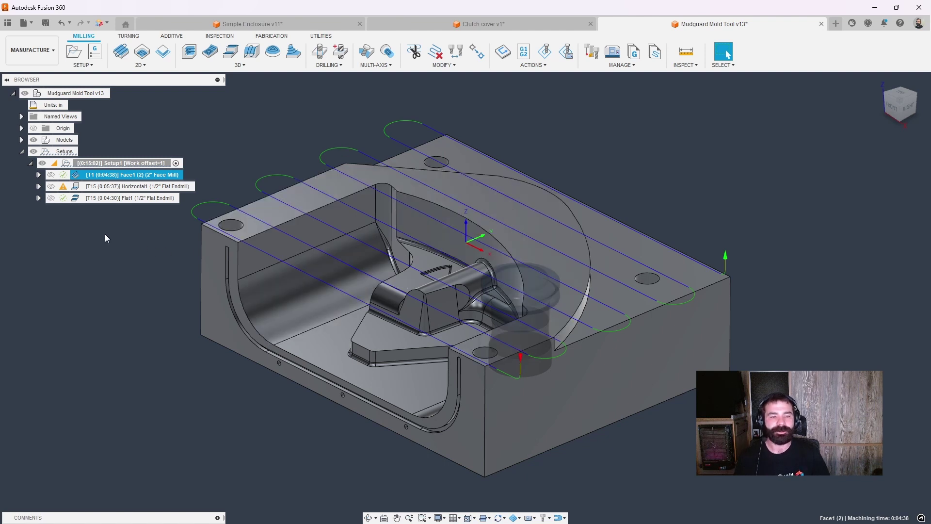
{"action": "left_click", "coordinate": [92, 188]}
{"action": "middle_click_drag", "start_coordinate": [135, 260], "coordinate": [204, 301], "text": "shift"}
{"action": "middle_click_drag", "start_coordinate": [161, 334], "coordinate": [112, 292], "text": "shift"}
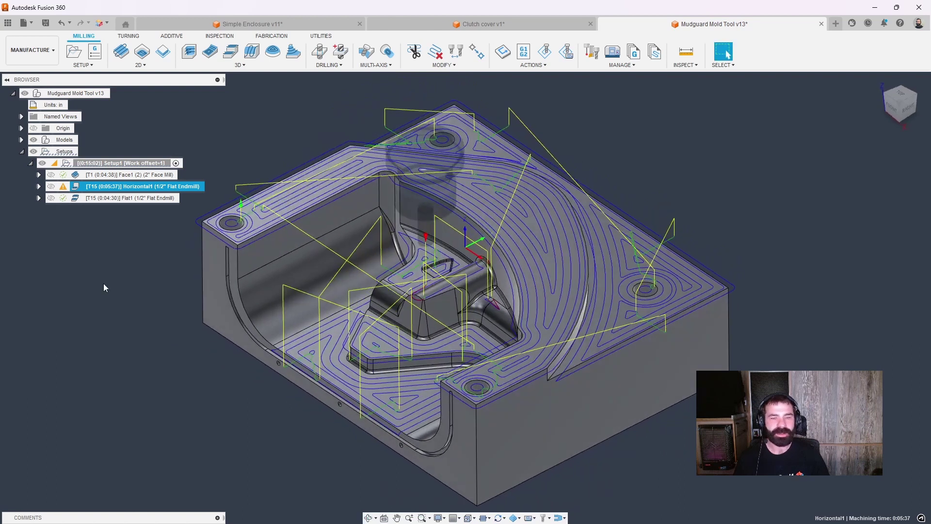
{"action": "left_click", "coordinate": [94, 200]}
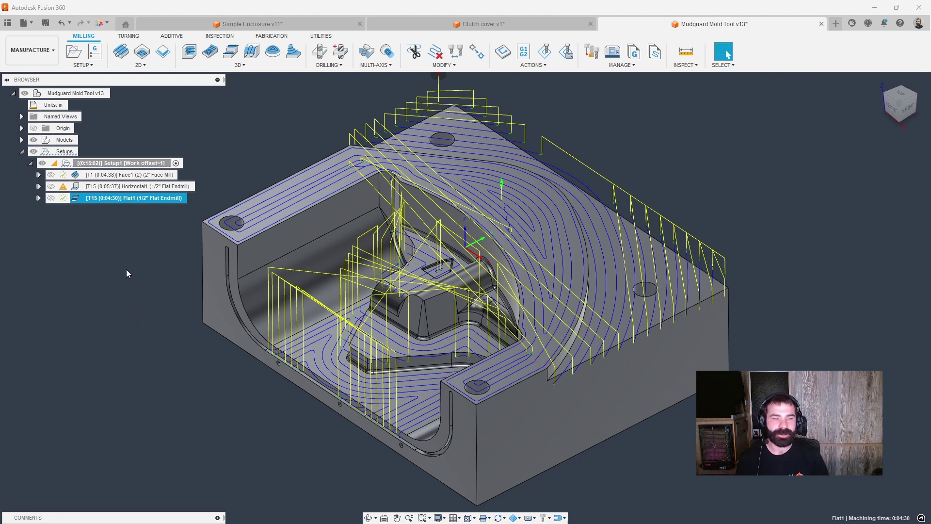
- Restrict the Flat operation to a selected machining boundary, using the closed edge chain around the mold cavity, and regenerate it
{"action": "left_click", "coordinate": [81, 199], "text": "ctrl"}
{"action": "double_click", "coordinate": [80, 200]}
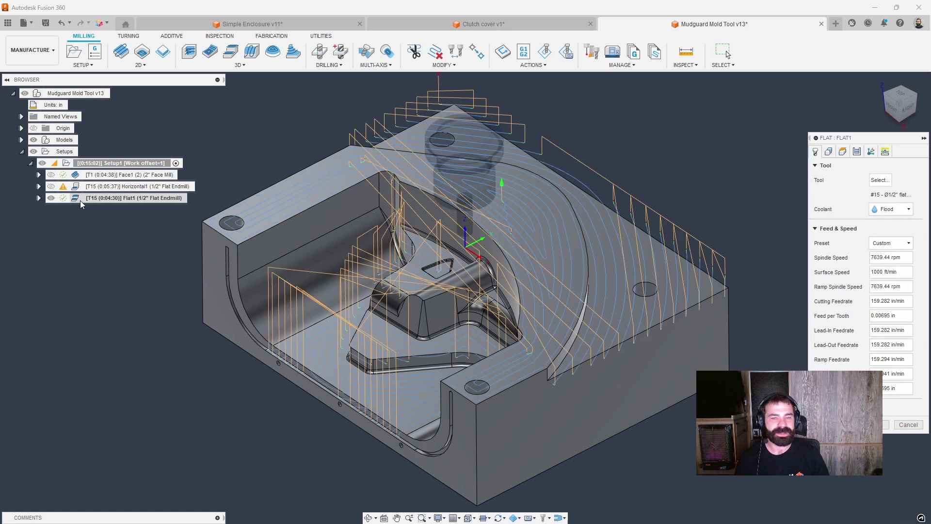
{"action": "left_click", "coordinate": [829, 151]}
{"action": "left_click", "coordinate": [888, 180]}
{"action": "left_click", "coordinate": [900, 224]}
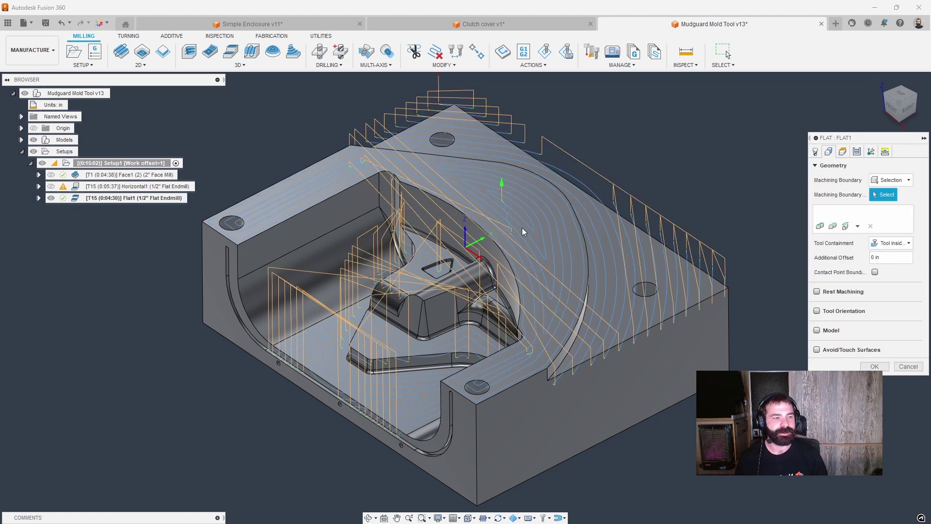
{"action": "left_click", "coordinate": [453, 208]}
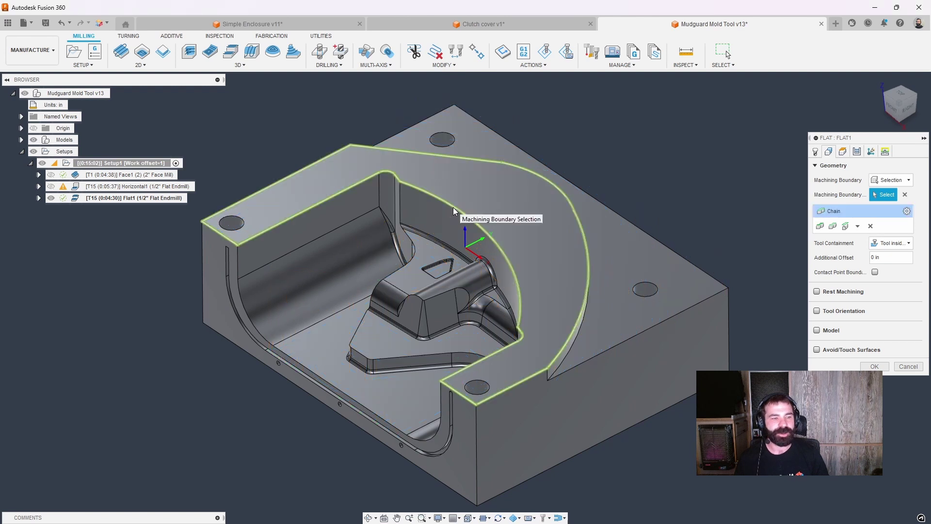
{"action": "left_click", "coordinate": [449, 206]}
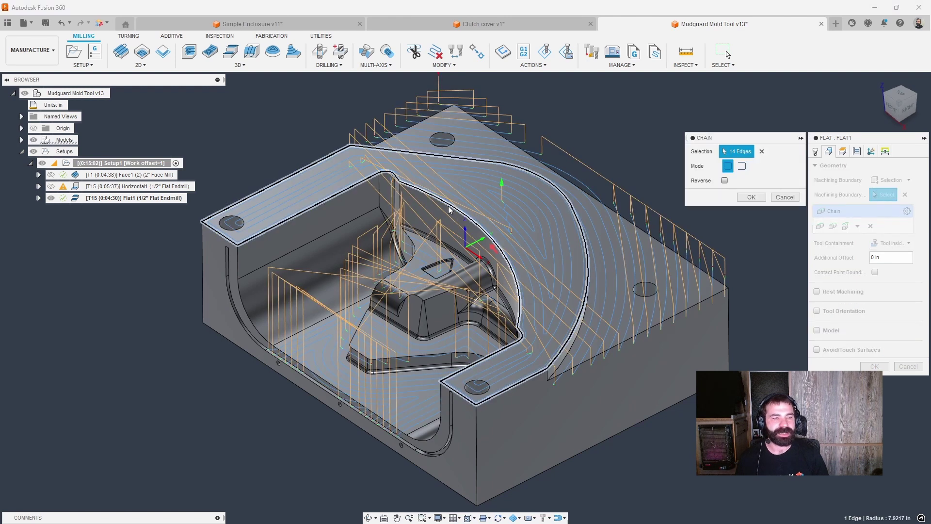
{"action": "left_click", "coordinate": [298, 363]}
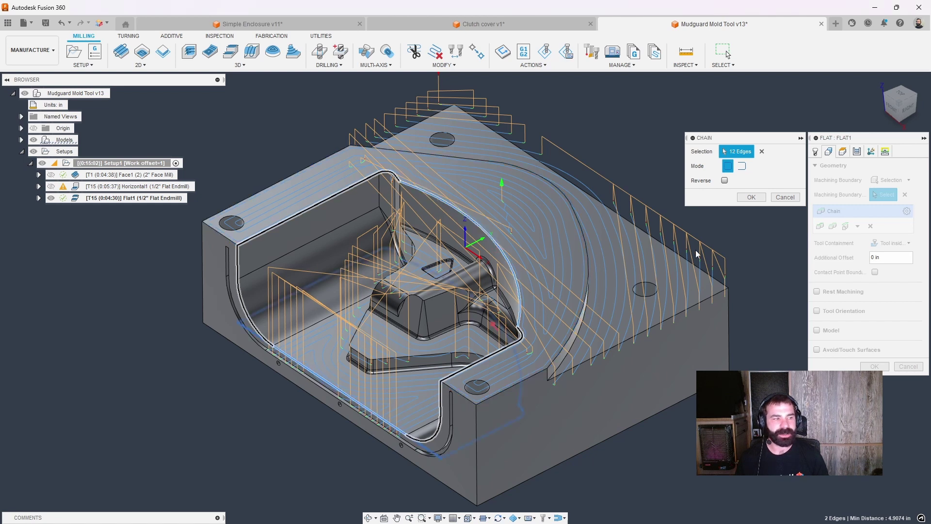
{"action": "left_click", "coordinate": [750, 200]}
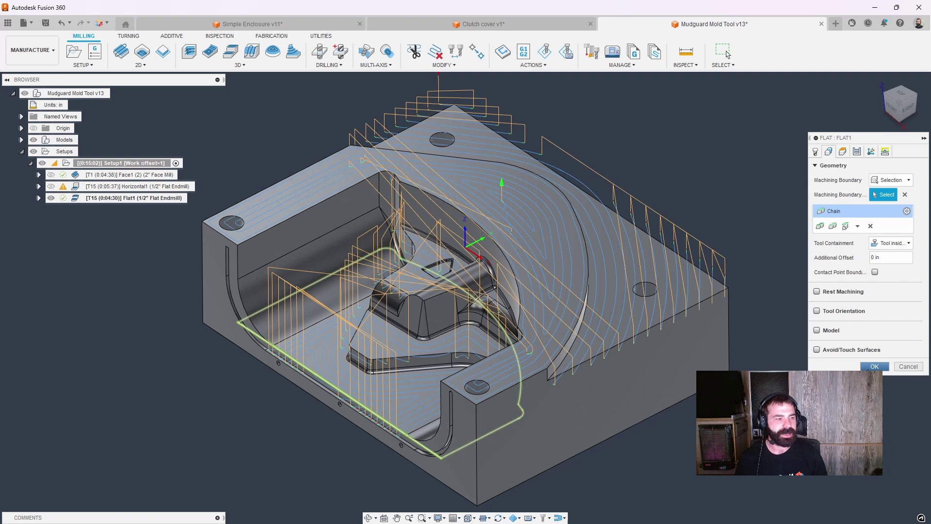
{"action": "left_click", "coordinate": [875, 366]}
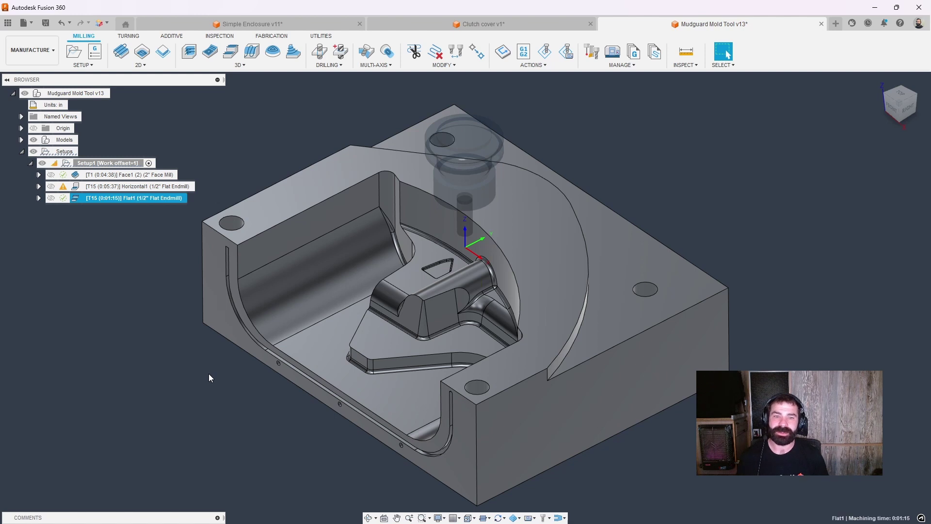
- Show the Face and Flat toolpaths together to review facing the mold's top and finishing the cavity floors
{"action": "middle_click_drag", "start_coordinate": [184, 394], "coordinate": [144, 286], "text": "shift"}
{"action": "key", "text": "Up"}
{"action": "key", "text": "Up"}
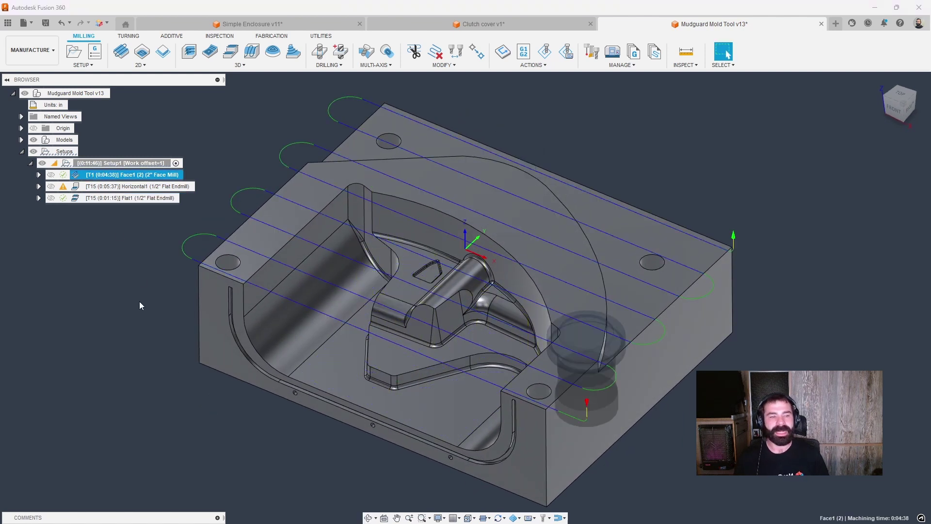
{"action": "left_click", "coordinate": [88, 199], "text": "ctrl"}
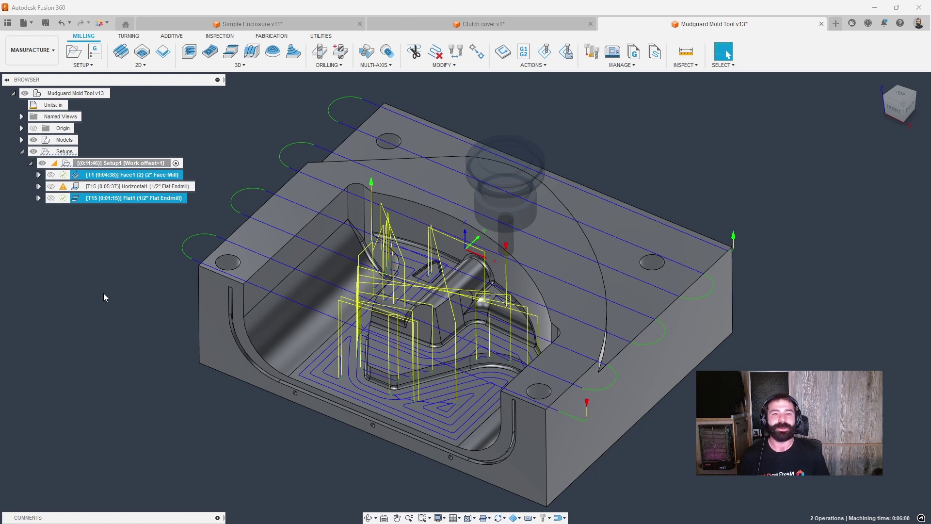
- Open the NexGen add-in's Initiate Case form for technical support
{"action": "left_click", "coordinate": [100, 22]}
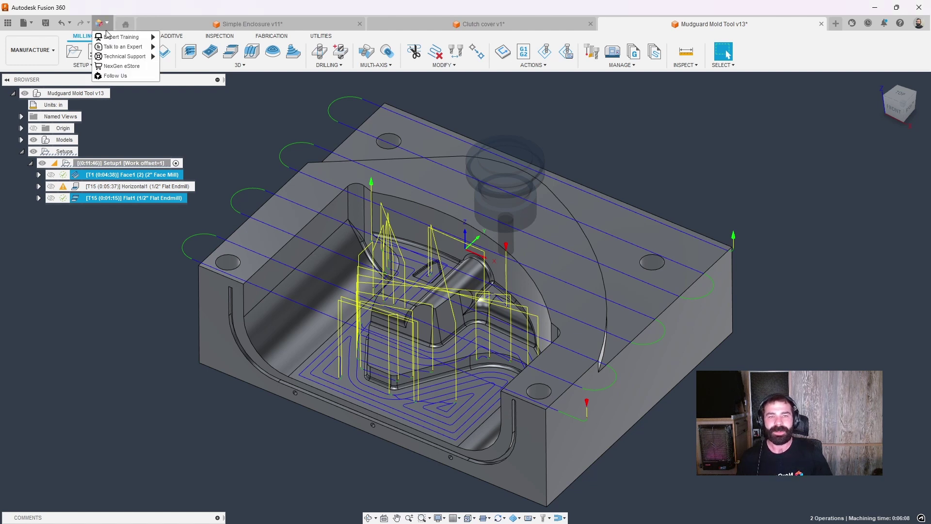
{"action": "mouse_move", "coordinate": [119, 57]}
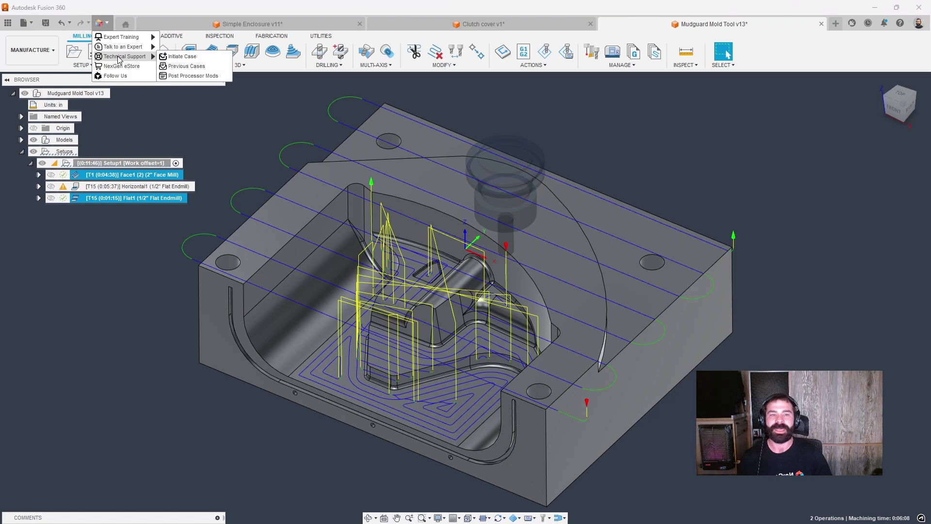
{"action": "left_click", "coordinate": [182, 56]}
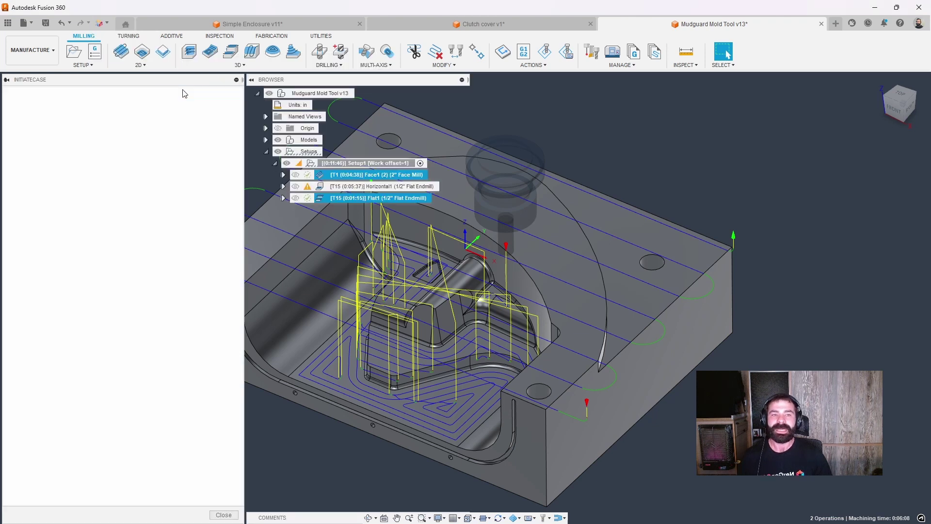